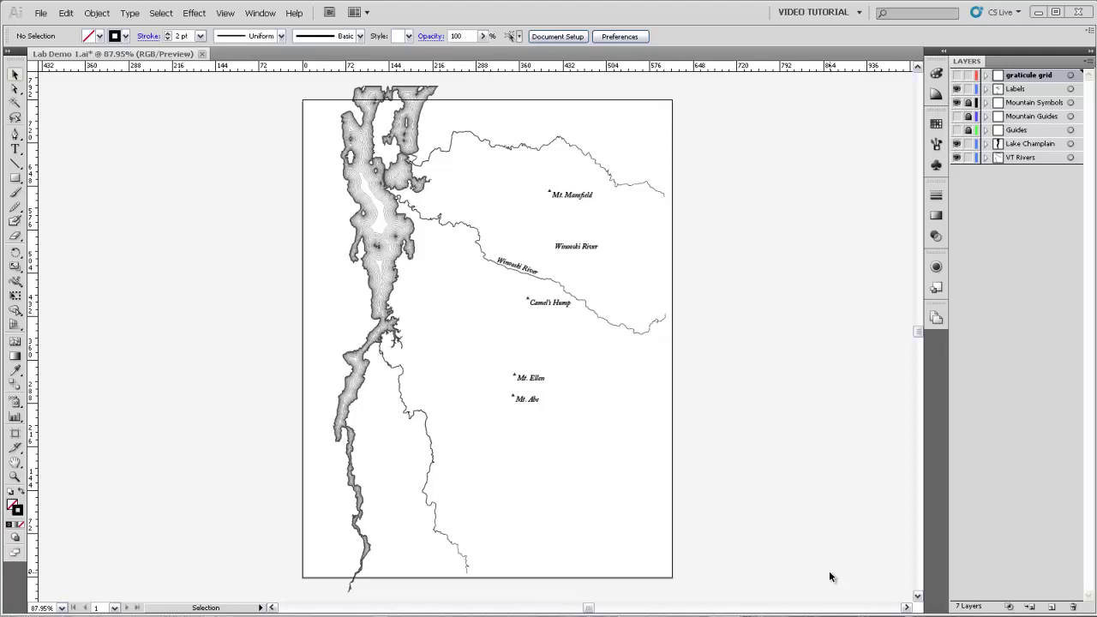
- Add a new layer named Frame
{"action": "left_click", "coordinate": [1050, 606]}
{"action": "double_click", "coordinate": [1011, 77]}
{"action": "type", "text": "Frame"}
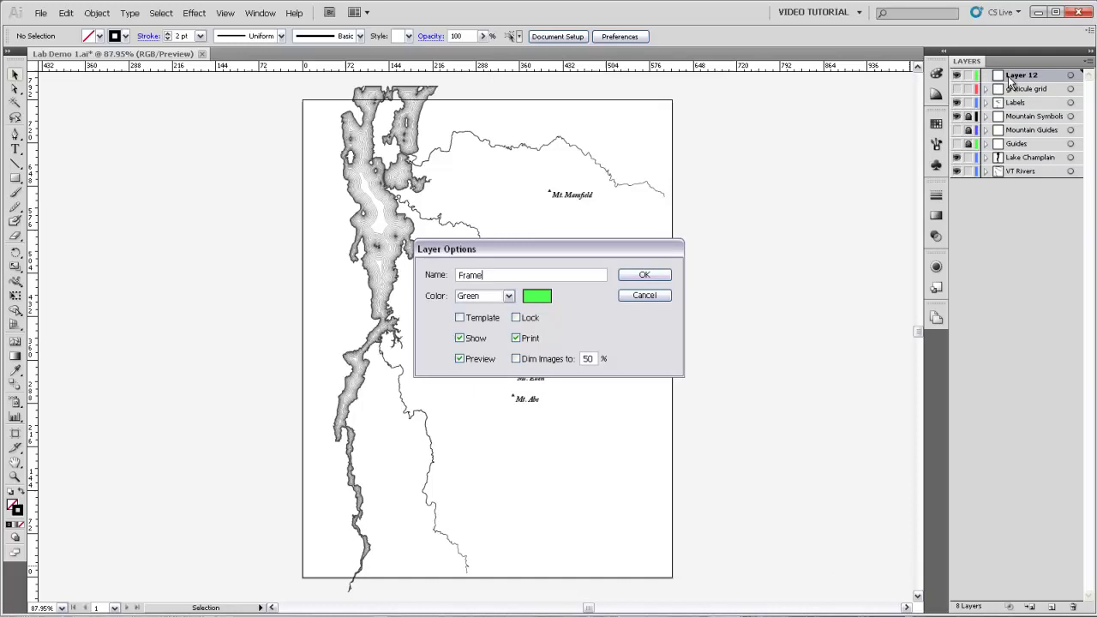
{"action": "key", "text": "Return"}
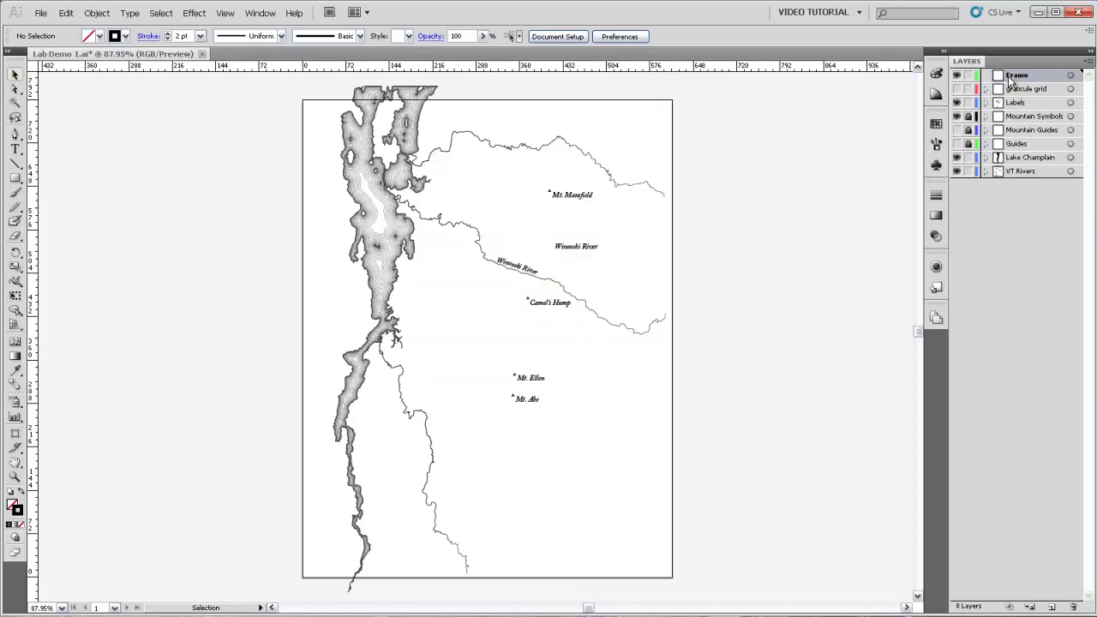
- Draw a 559.409 × 641.273 pt rectangle around the map, then zoom to its top edge
{"action": "left_click", "coordinate": [16, 179]}
{"action": "left_click_drag", "start_coordinate": [314, 113], "coordinate": [651, 499]}
{"action": "left_click_drag", "start_coordinate": [396, 102], "coordinate": [478, 198]}
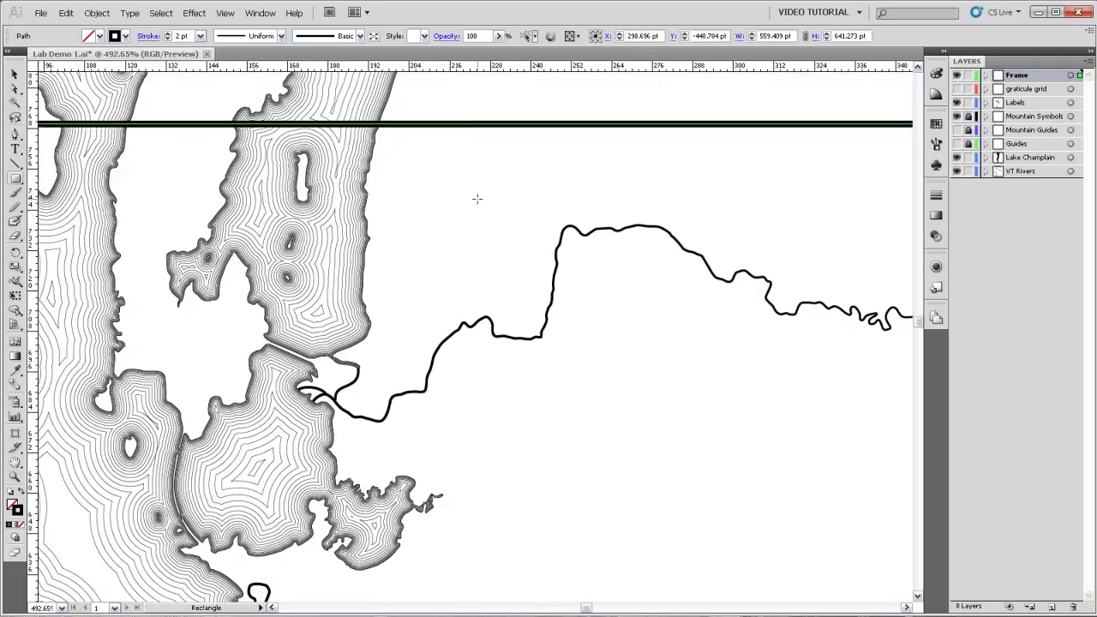
- Show the frame rectangle's appearance settings: a 2 pt black stroke with no fill
{"action": "left_click", "coordinate": [935, 266]}
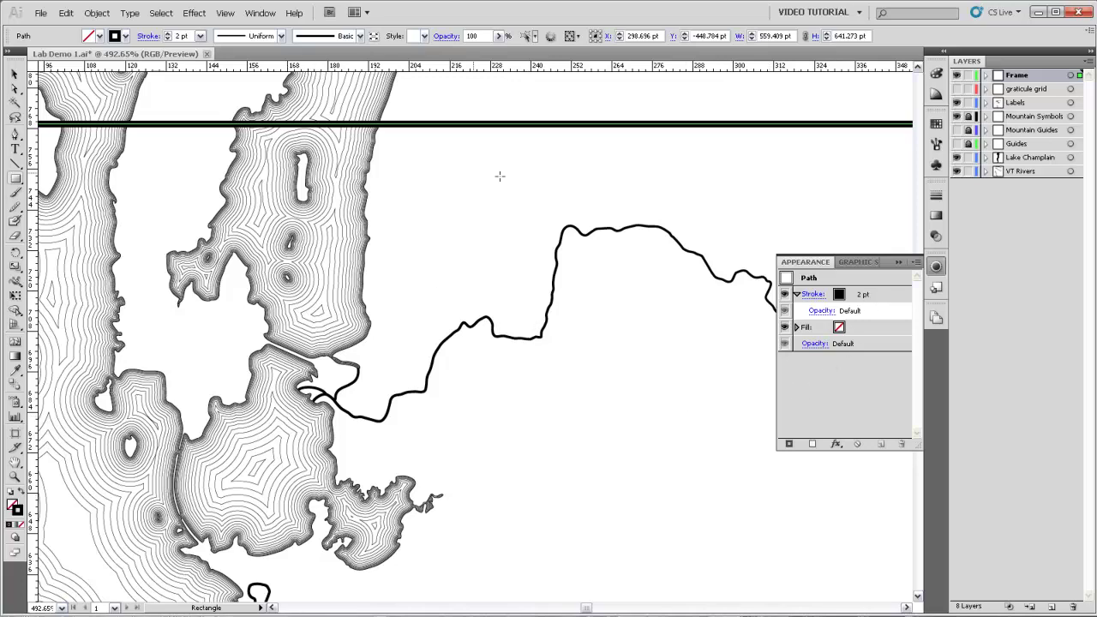
- Add a second stroke to the frame and set its weight to 0.5 pt
{"action": "left_click", "coordinate": [789, 444]}
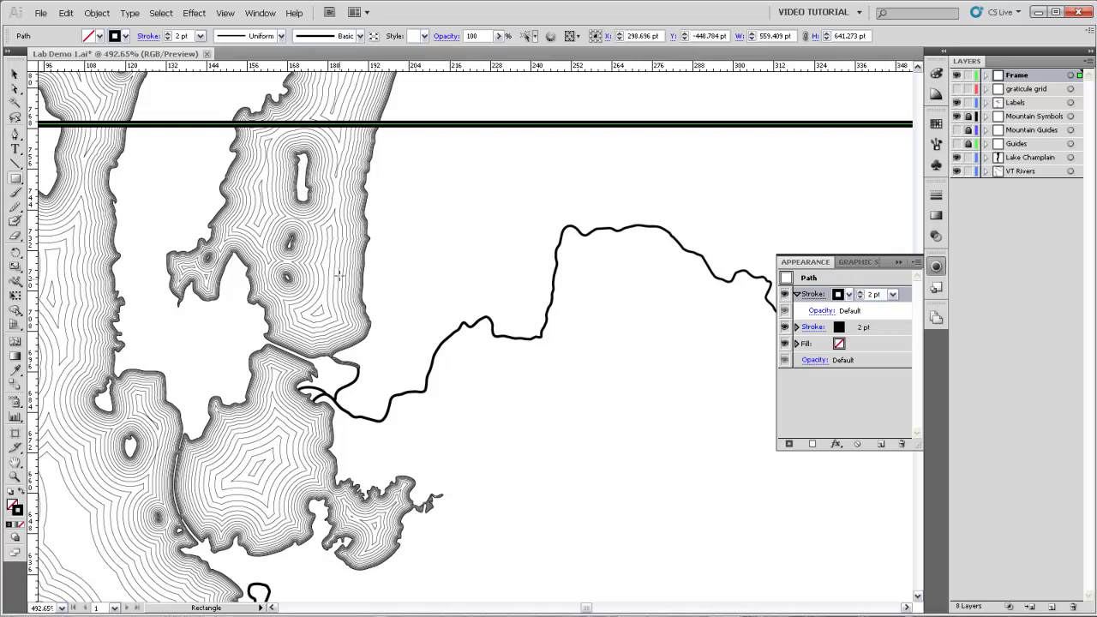
{"action": "left_click", "coordinate": [891, 294]}
{"action": "left_click", "coordinate": [880, 316]}
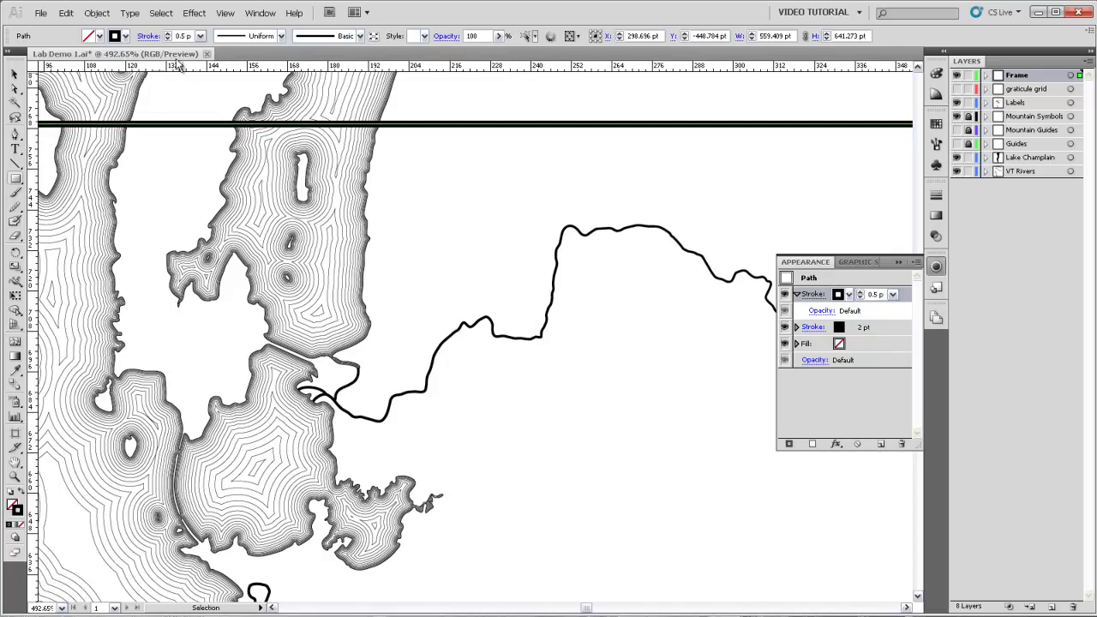
- Apply an Offset Path effect of -2 pt to the 0.5 pt stroke, previewing the result
{"action": "left_click", "coordinate": [193, 13]}
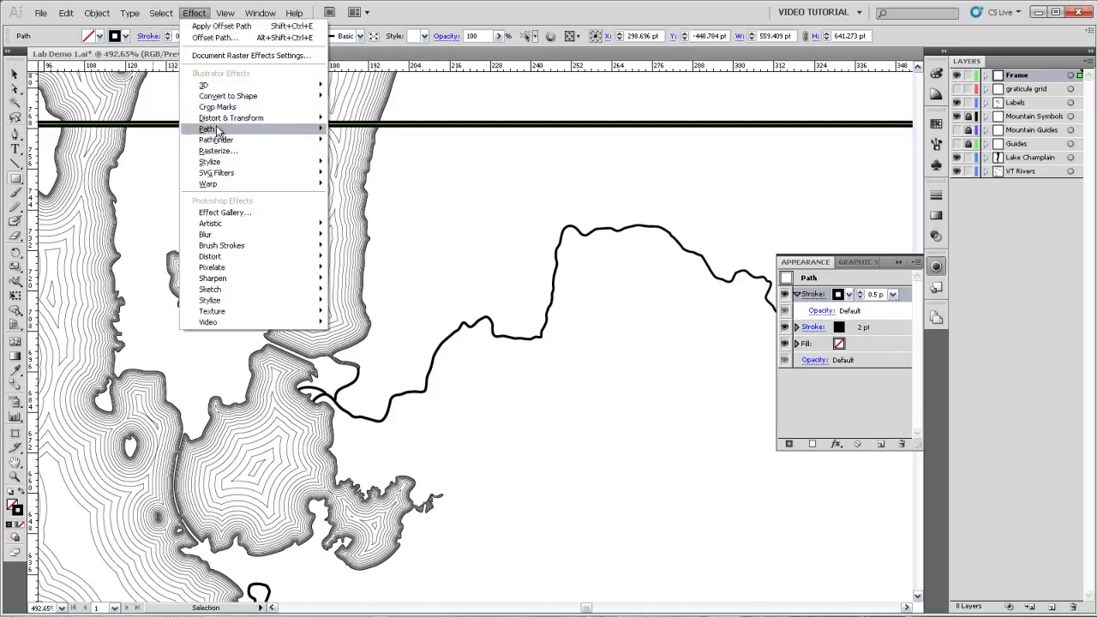
{"action": "mouse_move", "coordinate": [250, 130]}
{"action": "left_click", "coordinate": [350, 133]}
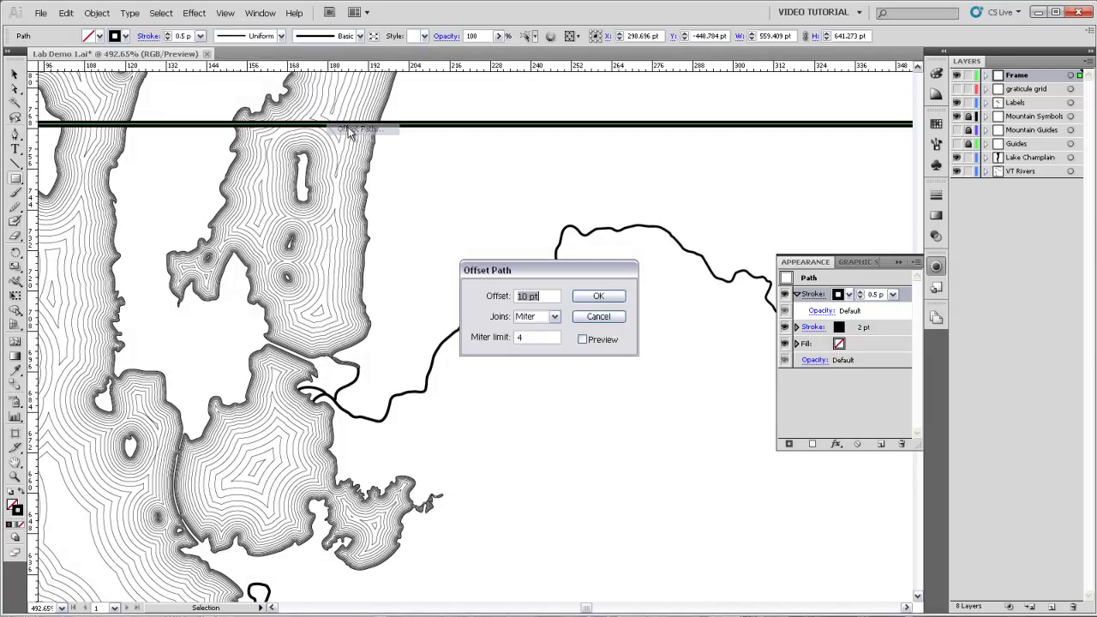
{"action": "type", "text": "-"}
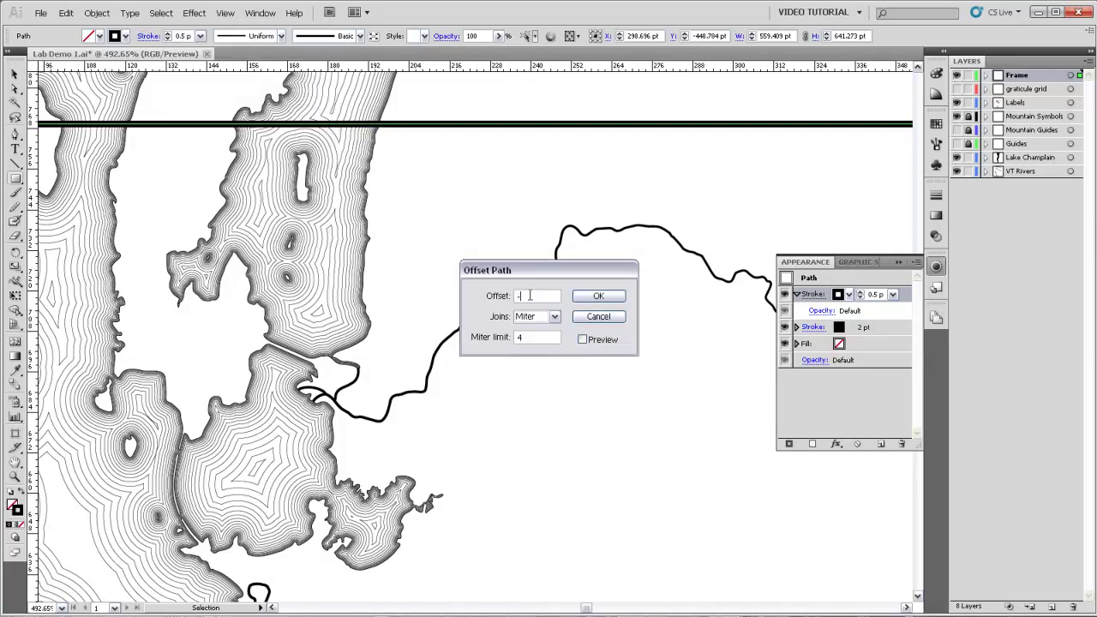
{"action": "type", "text": "2"}
{"action": "left_click", "coordinate": [582, 340]}
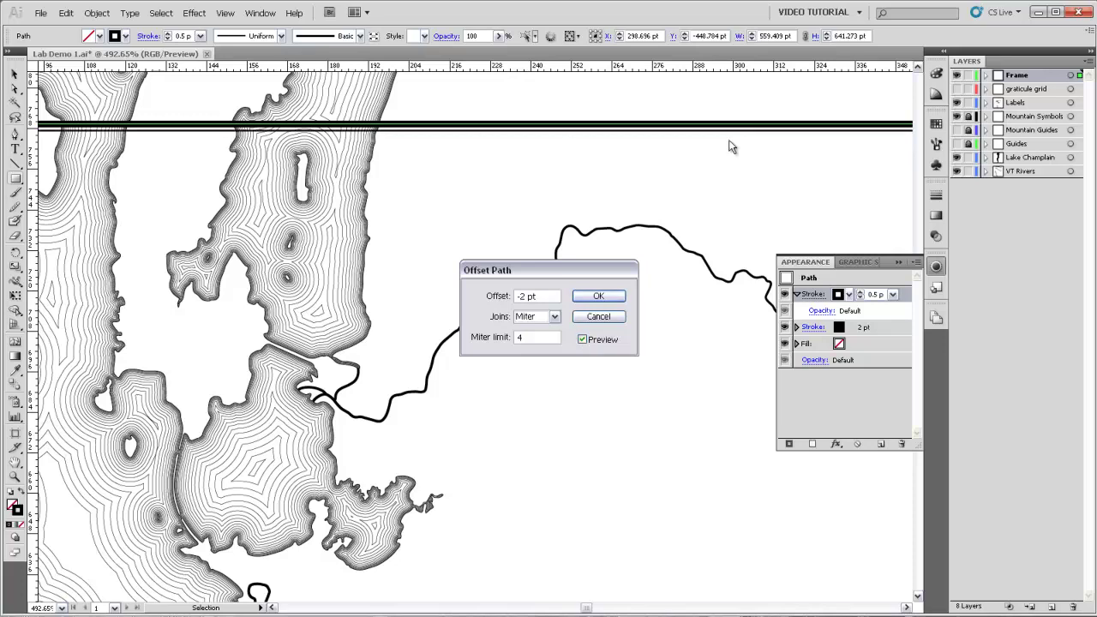
{"action": "left_click", "coordinate": [601, 295]}
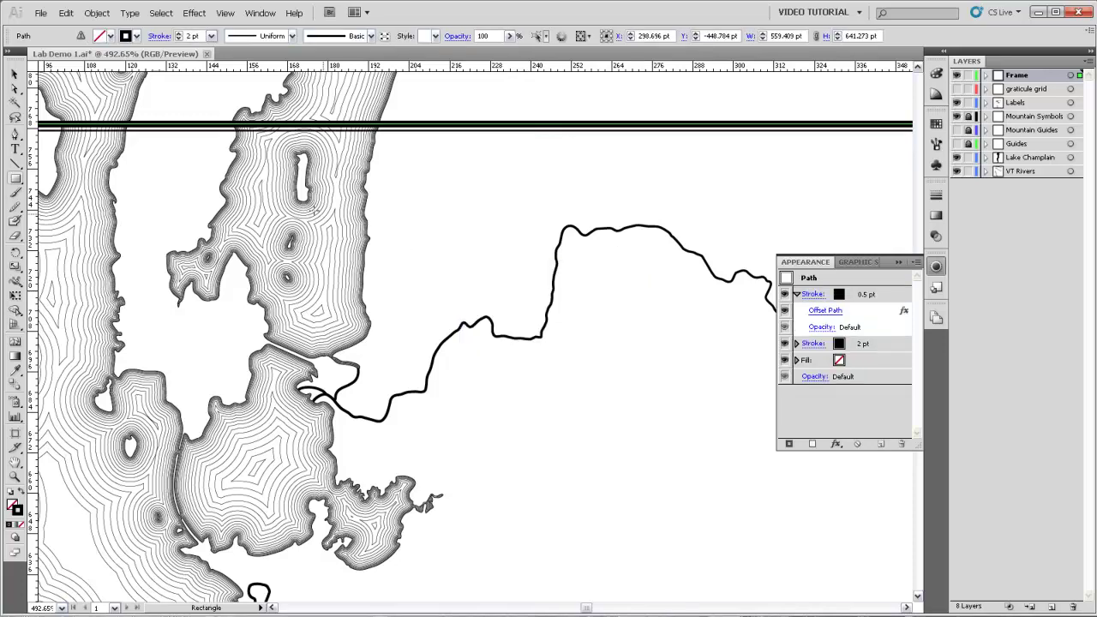
- Add a third 2 pt stroke, move it below the original 2 pt stroke, and select it
{"action": "scroll", "coordinate": [128, 198], "scroll_direction": "up", "scroll_amount": 3}
{"action": "scroll", "coordinate": [127, 199], "scroll_direction": "left", "scroll_amount": 4}
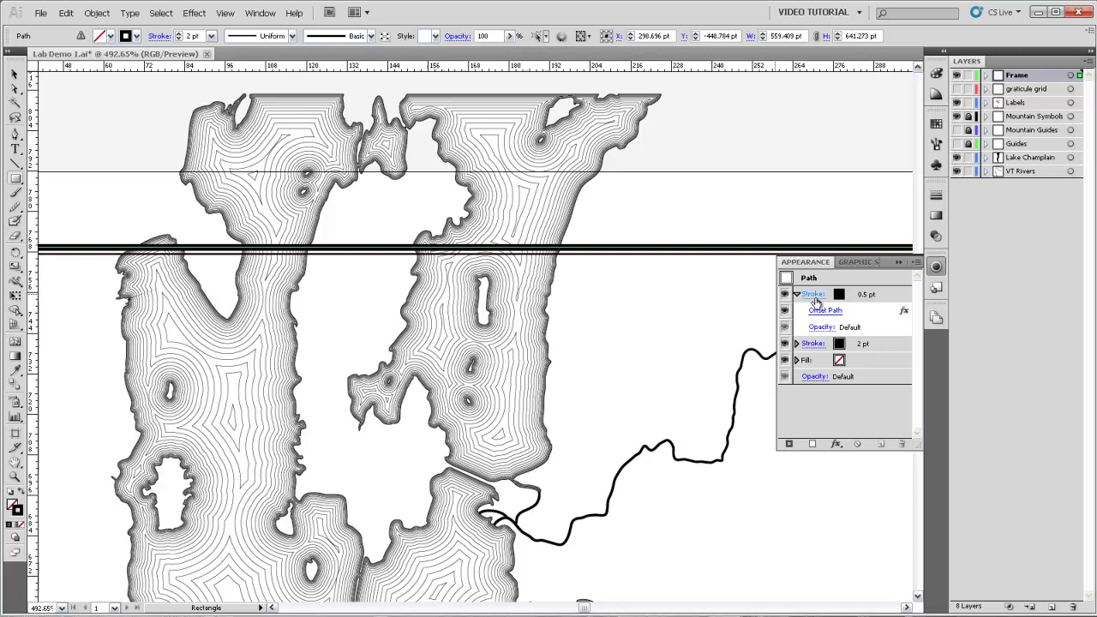
{"action": "left_click", "coordinate": [788, 444]}
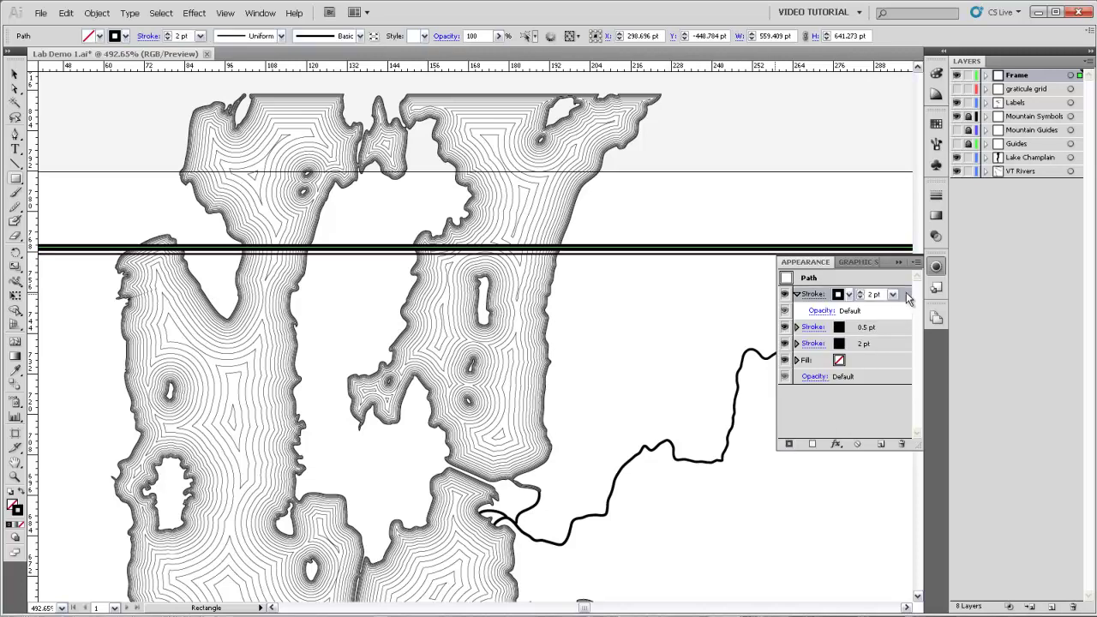
{"action": "left_click_drag", "start_coordinate": [901, 296], "coordinate": [895, 356]}
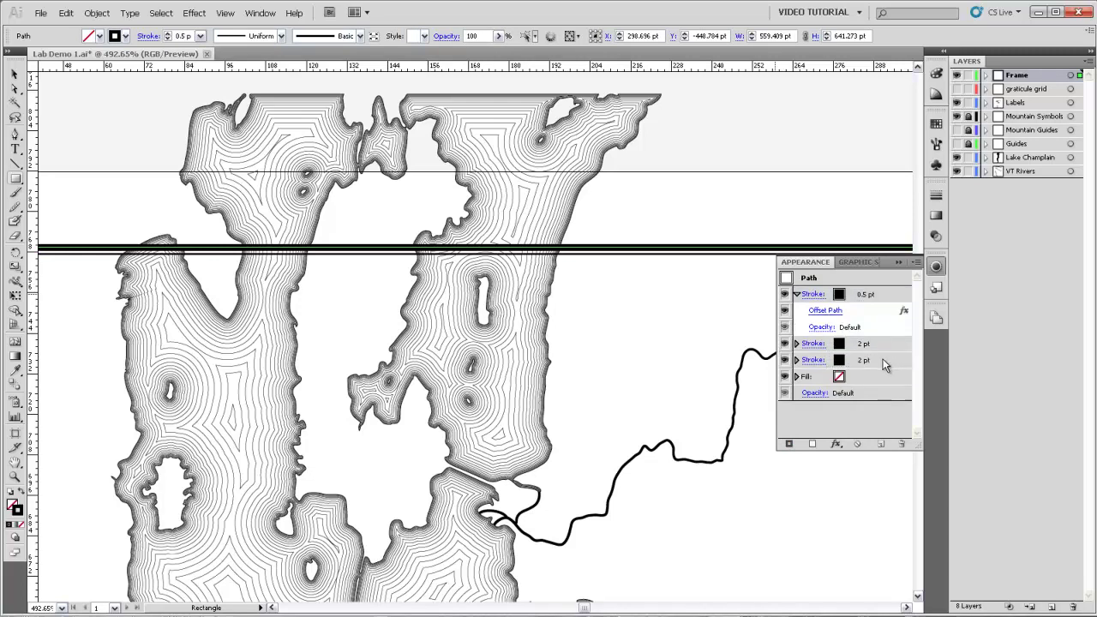
{"action": "left_click", "coordinate": [884, 360]}
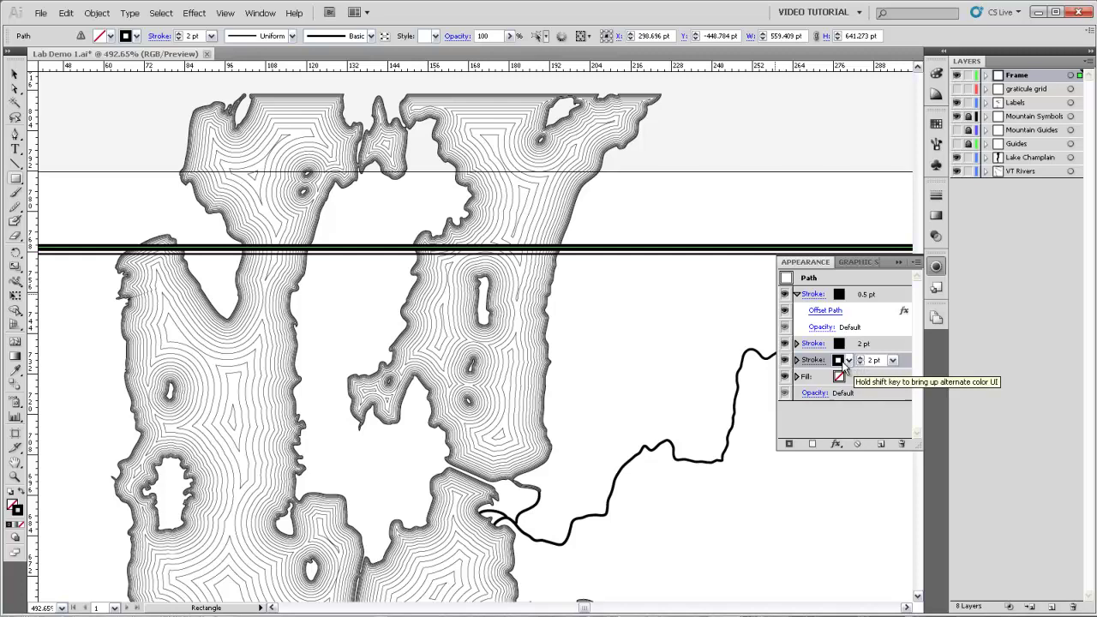
- Make the bottom 2 pt stroke white (K 0) and open its Stroke options
{"action": "left_click", "coordinate": [936, 75]}
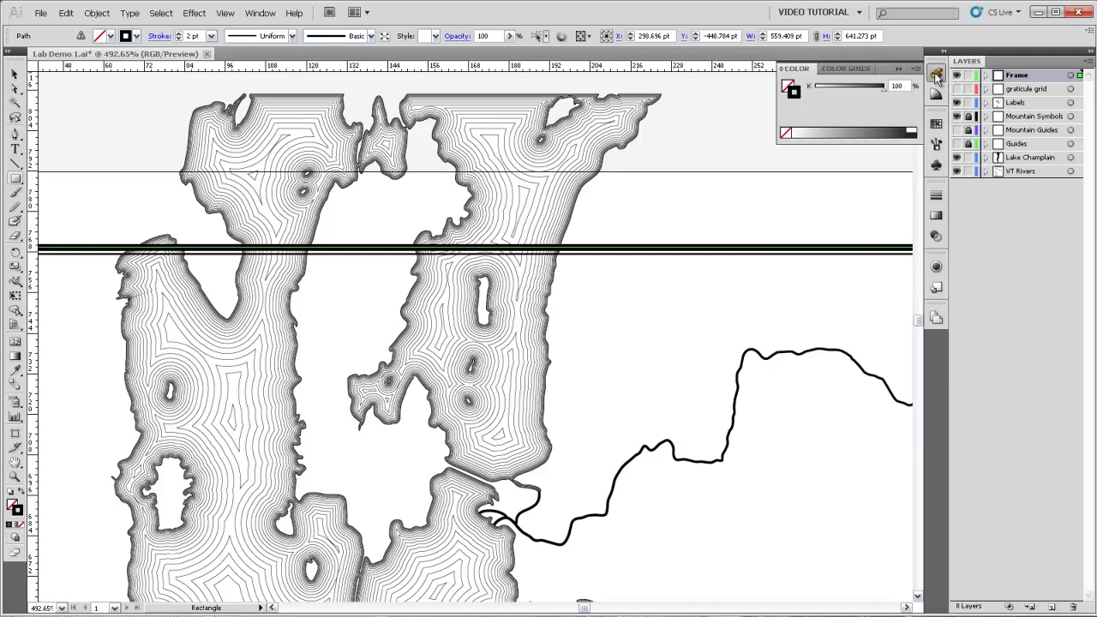
{"action": "left_click", "coordinate": [913, 130]}
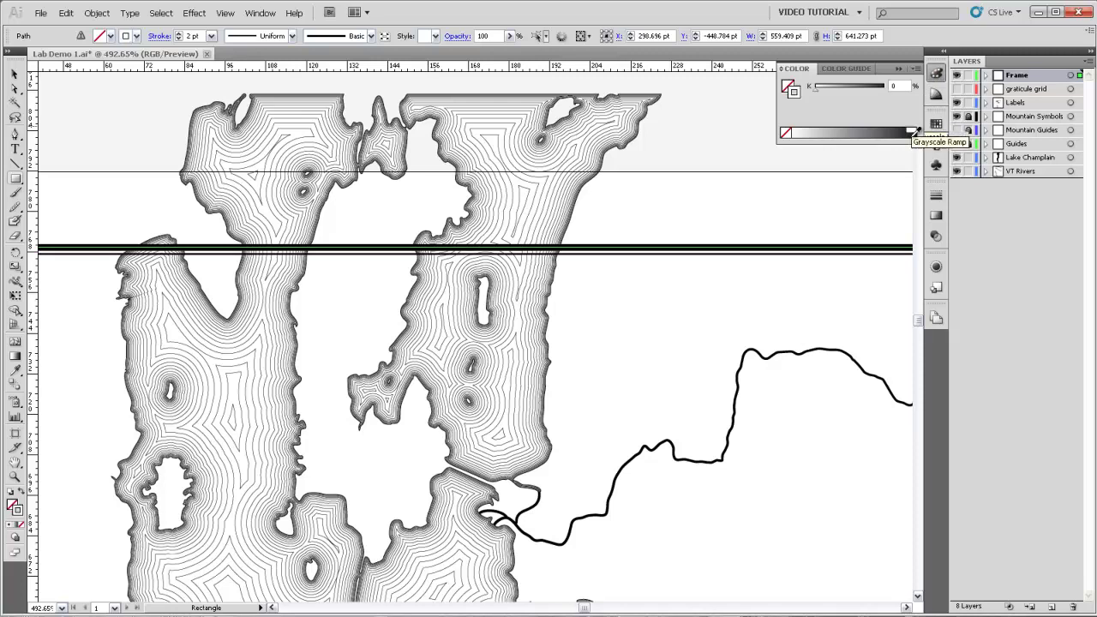
{"action": "left_click", "coordinate": [935, 267]}
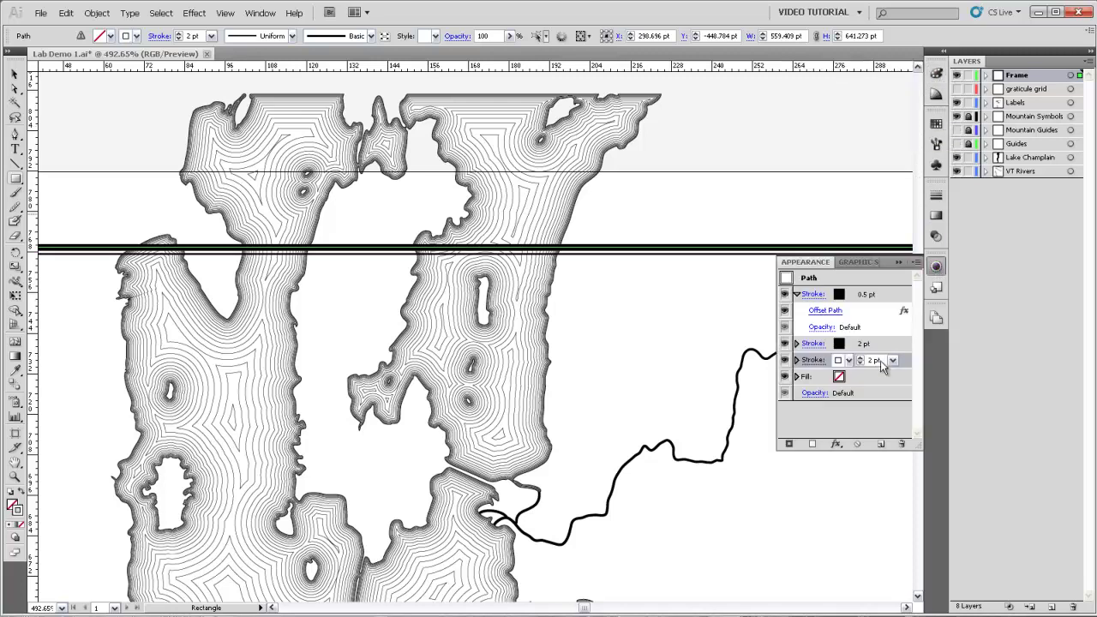
{"action": "left_click", "coordinate": [810, 361]}
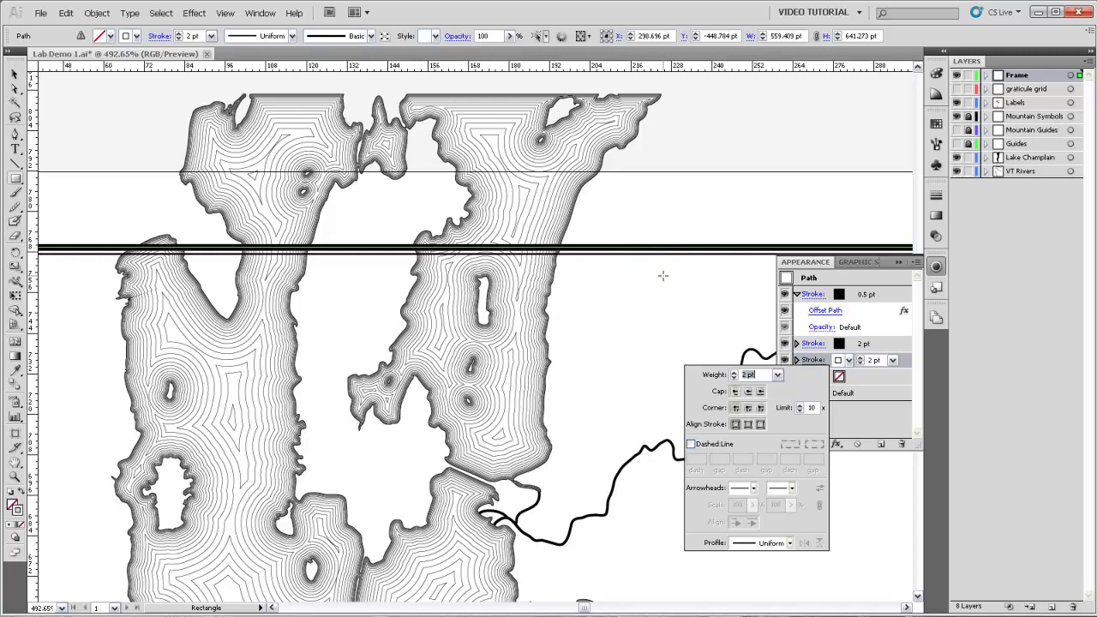
- Align the white stroke to the inside and try weights up to 7 pt, ending back at 2 pt
{"action": "left_click", "coordinate": [747, 425]}
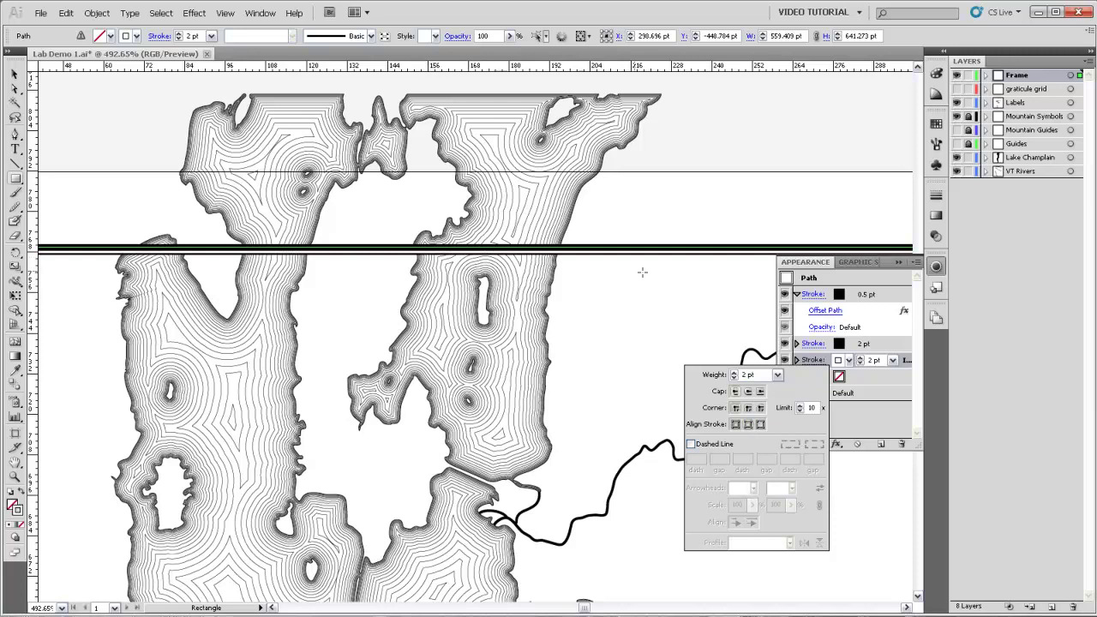
{"action": "left_click", "coordinate": [861, 359]}
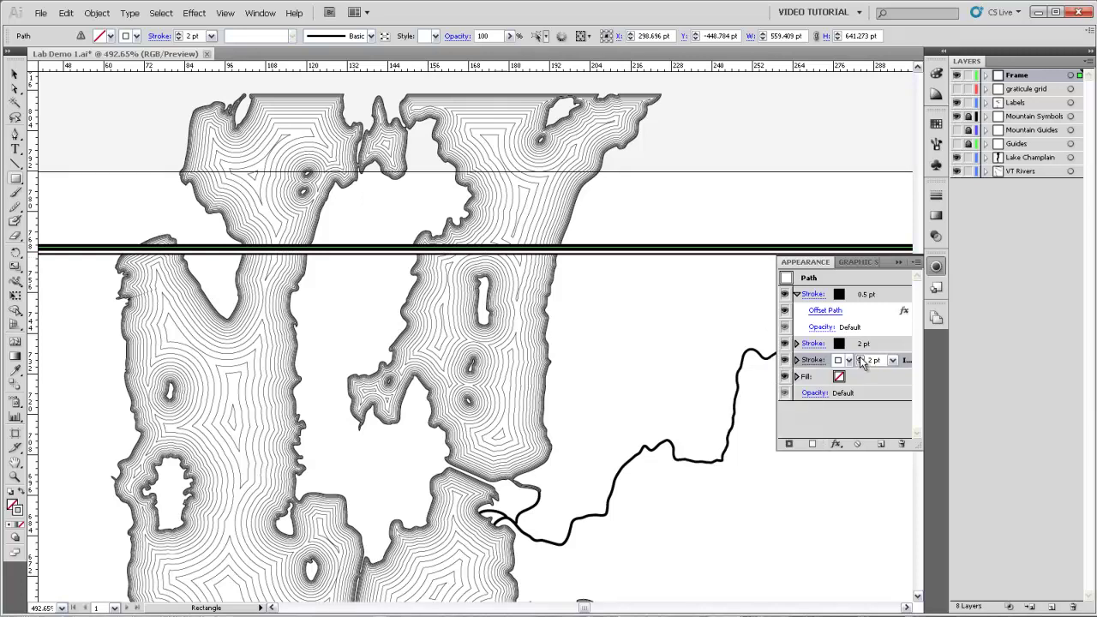
{"action": "left_click", "coordinate": [861, 359]}
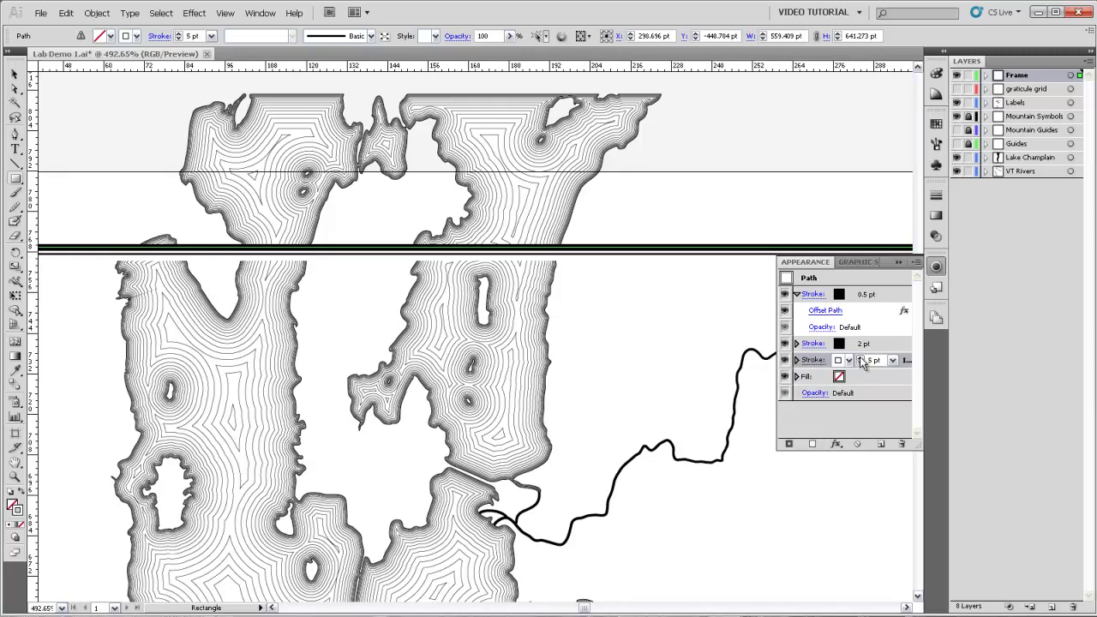
{"action": "left_click", "coordinate": [861, 358]}
{"action": "left_click", "coordinate": [861, 358]}
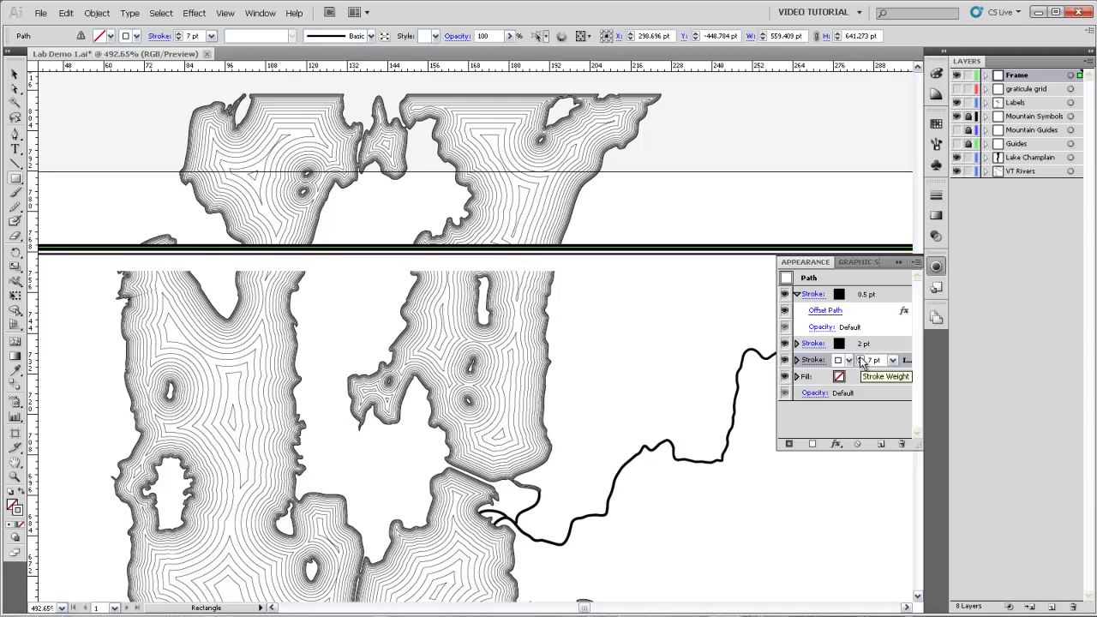
{"action": "left_click", "coordinate": [861, 365]}
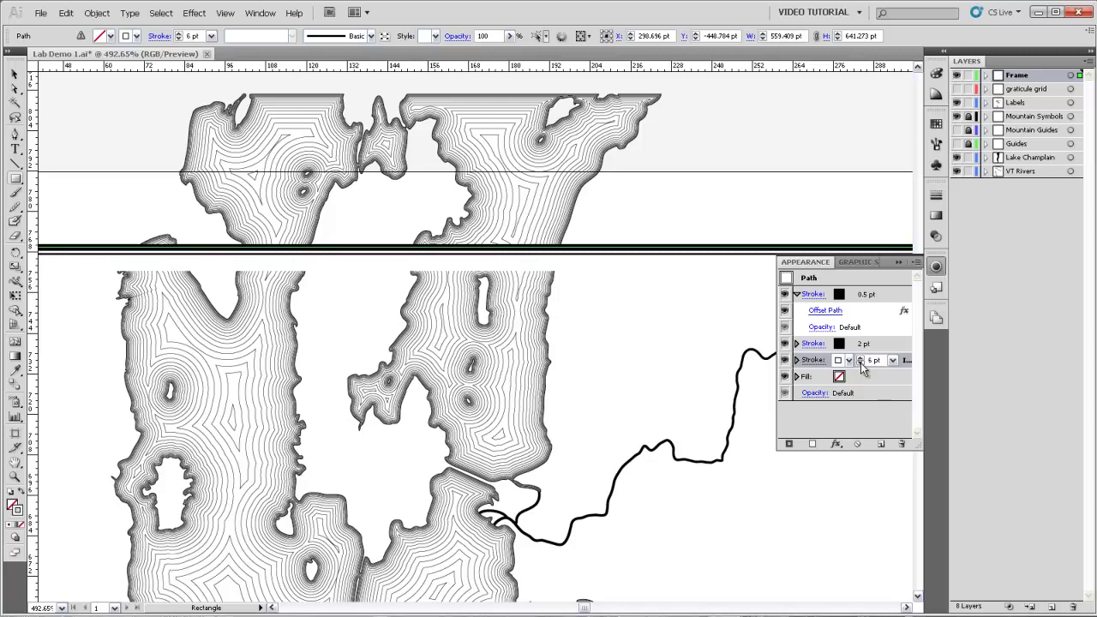
{"action": "left_click", "coordinate": [862, 365]}
{"action": "left_click", "coordinate": [861, 364]}
{"action": "left_click", "coordinate": [861, 365]}
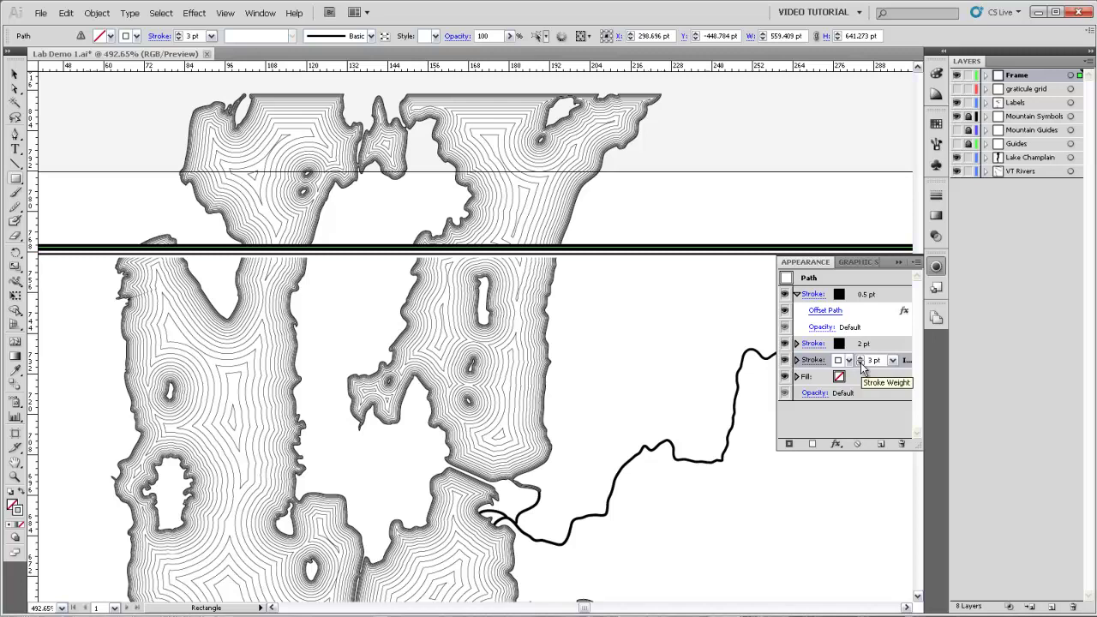
{"action": "left_click", "coordinate": [861, 364]}
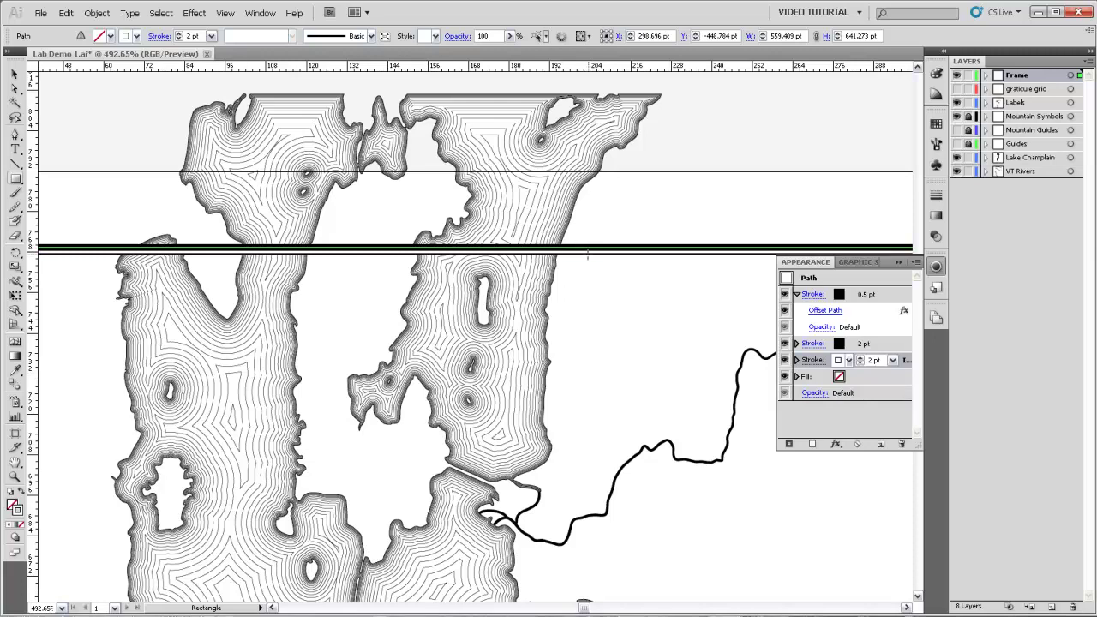
- Deselect the frame, close Appearance, zoom out to 150%, and turn on the graticule grid layer
{"action": "left_click", "coordinate": [15, 74]}
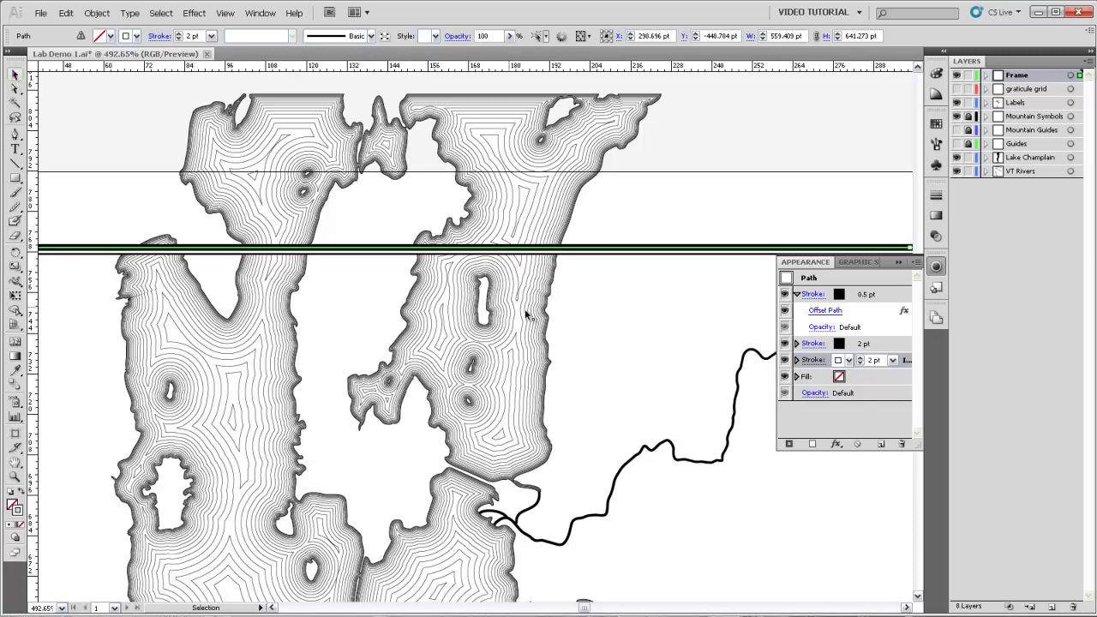
{"action": "left_click", "coordinate": [627, 337]}
{"action": "key", "text": "z"}
{"action": "left_click", "coordinate": [440, 343], "text": "alt"}
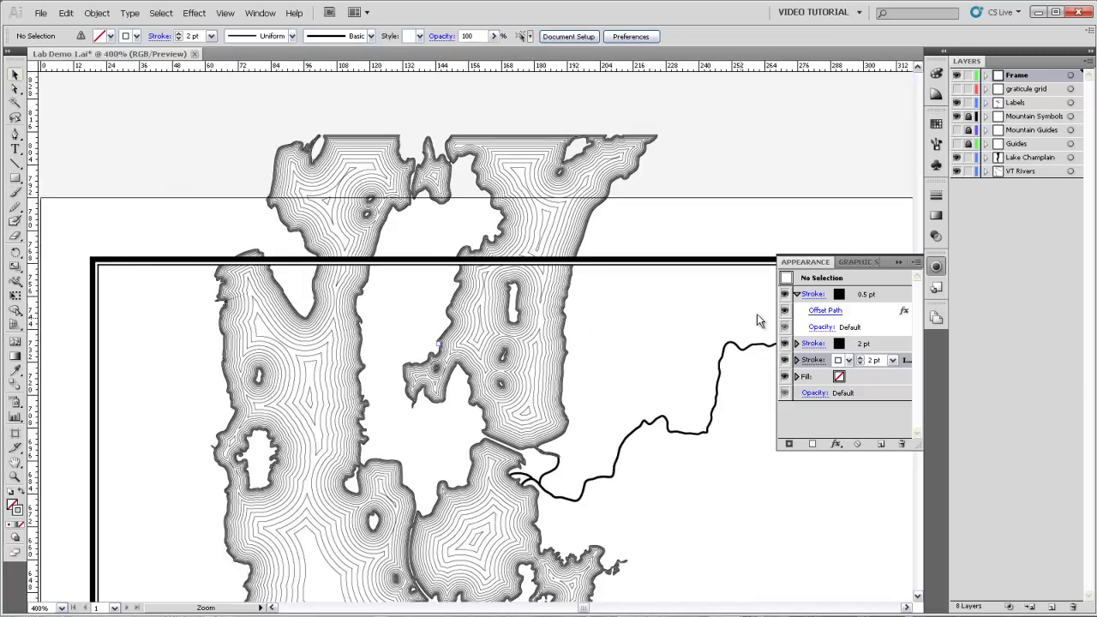
{"action": "left_click", "coordinate": [898, 263]}
{"action": "left_click", "coordinate": [526, 361], "text": "alt"}
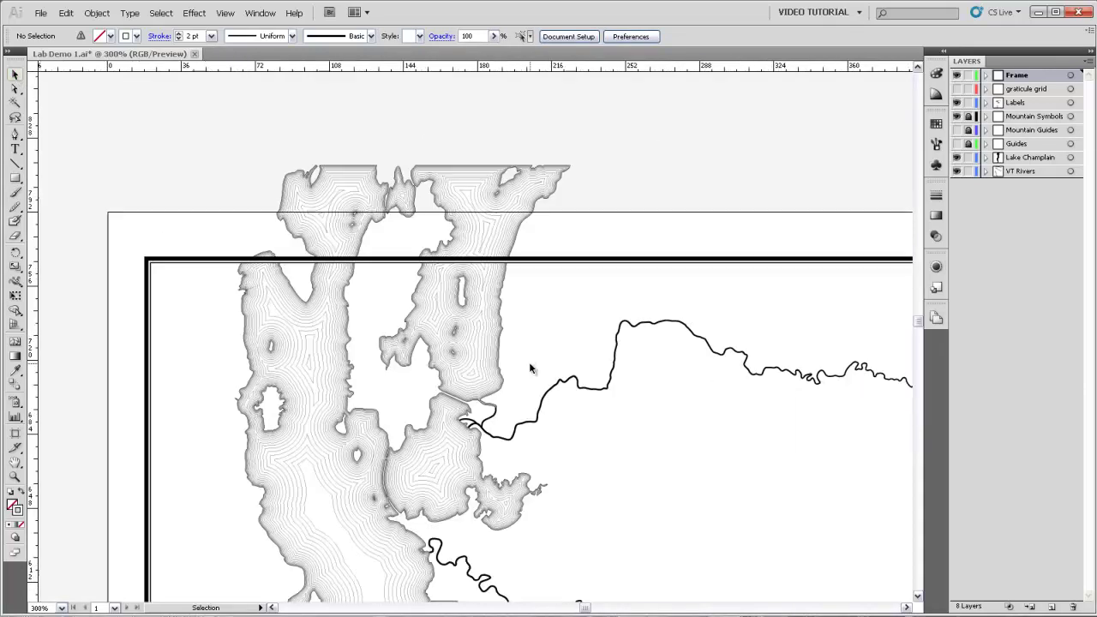
{"action": "left_click_drag", "start_coordinate": [547, 463], "coordinate": [502, 364]}
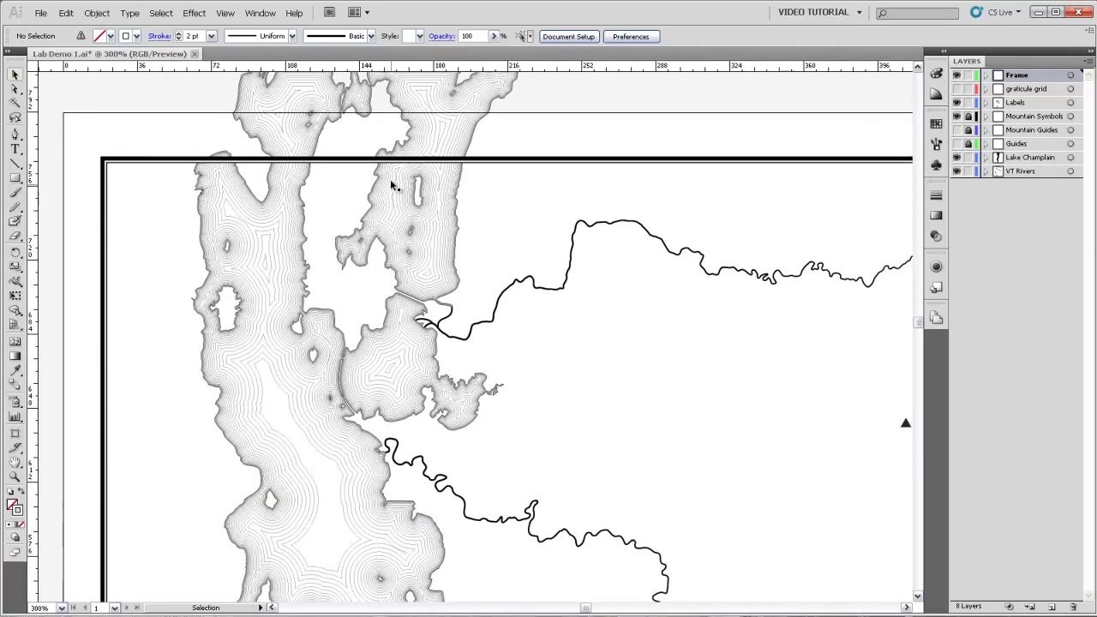
{"action": "left_click", "coordinate": [570, 375], "text": "ctrl+alt"}
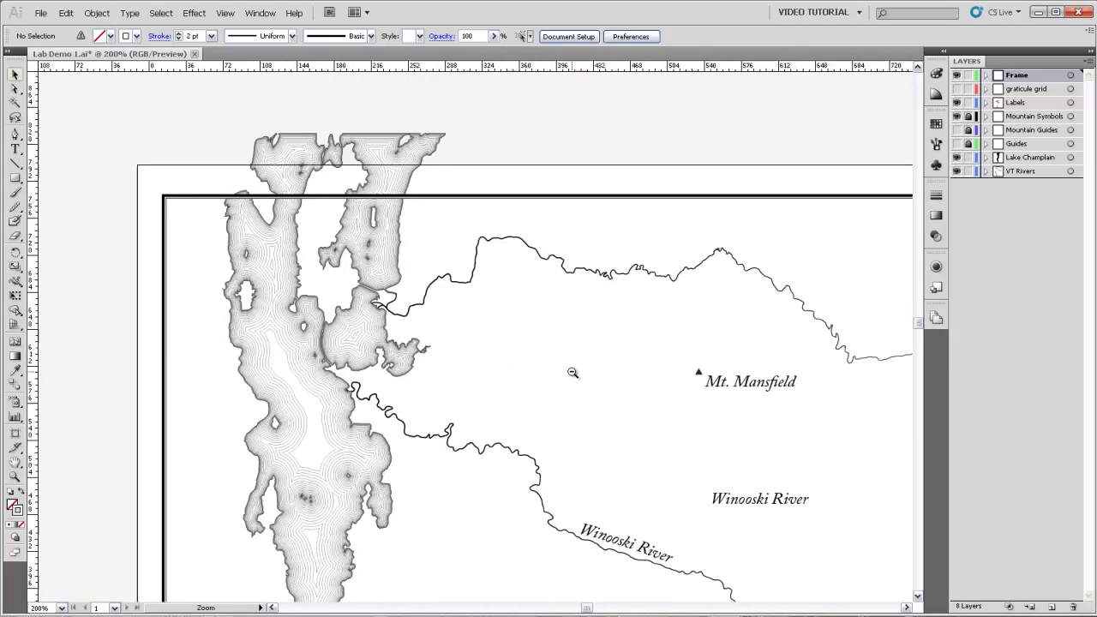
{"action": "left_click", "coordinate": [570, 375], "text": "ctrl+alt"}
{"action": "left_click_drag", "start_coordinate": [532, 426], "coordinate": [562, 76]}
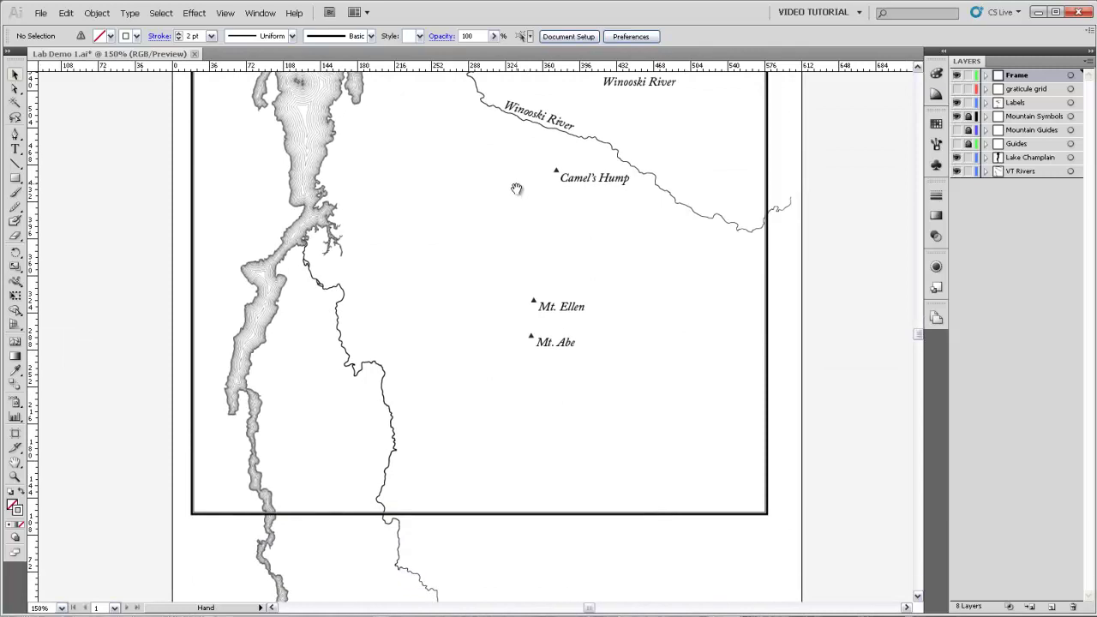
{"action": "left_click_drag", "start_coordinate": [491, 164], "coordinate": [499, 444]}
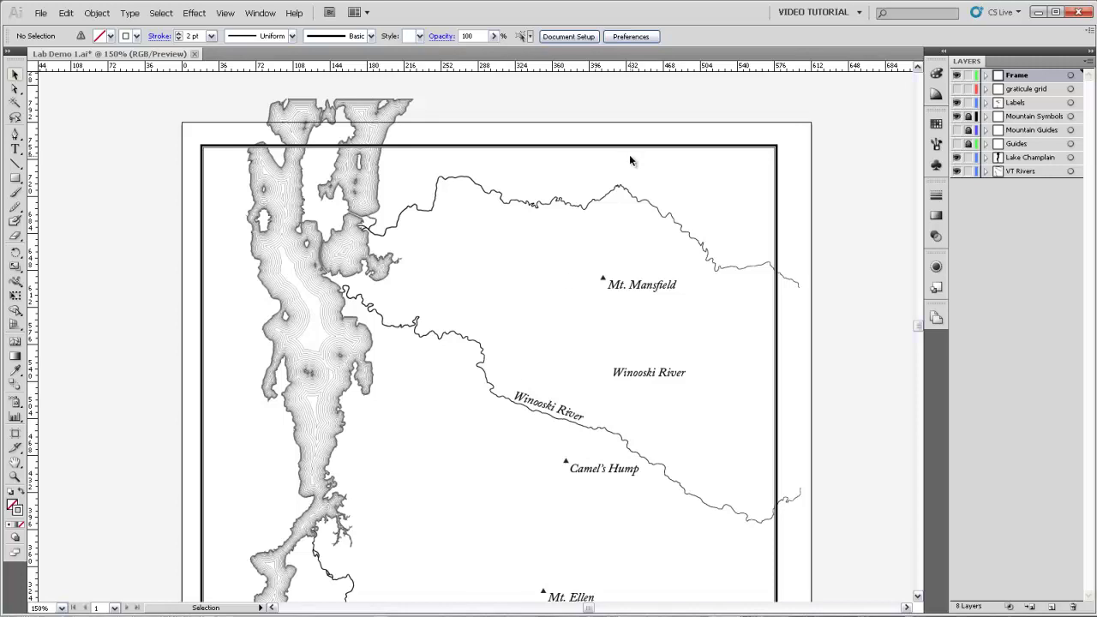
{"action": "left_click", "coordinate": [956, 90]}
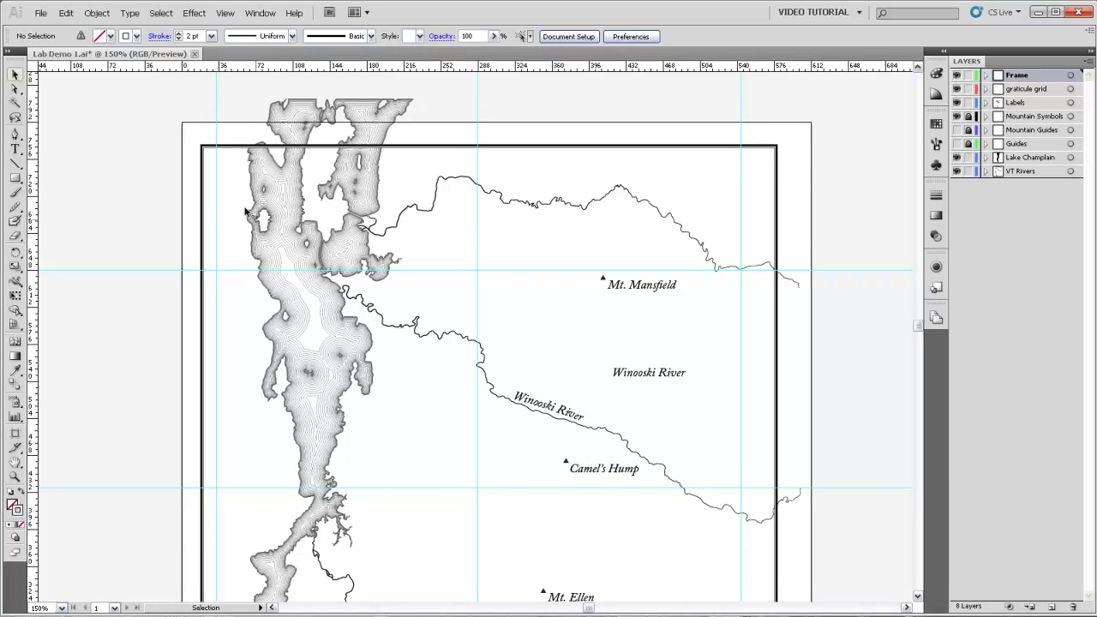
- Pan and zoom out to 100% so the whole double-line frame is centred in view
{"action": "key", "text": "h"}
{"action": "left_click_drag", "start_coordinate": [511, 522], "coordinate": [529, 291]}
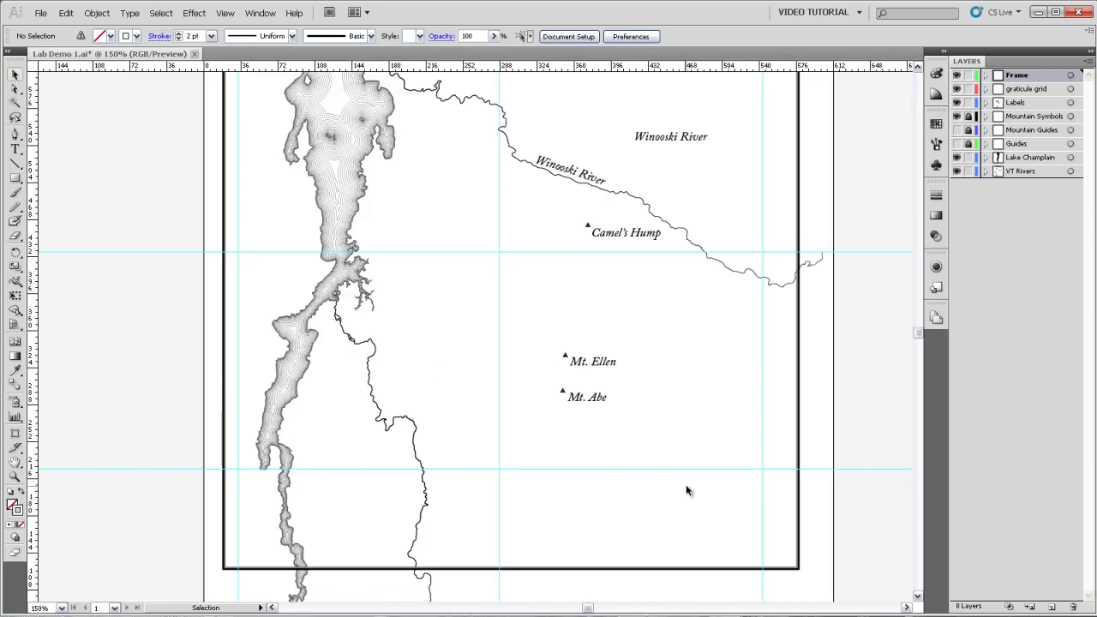
{"action": "left_click_drag", "start_coordinate": [431, 480], "coordinate": [443, 362]}
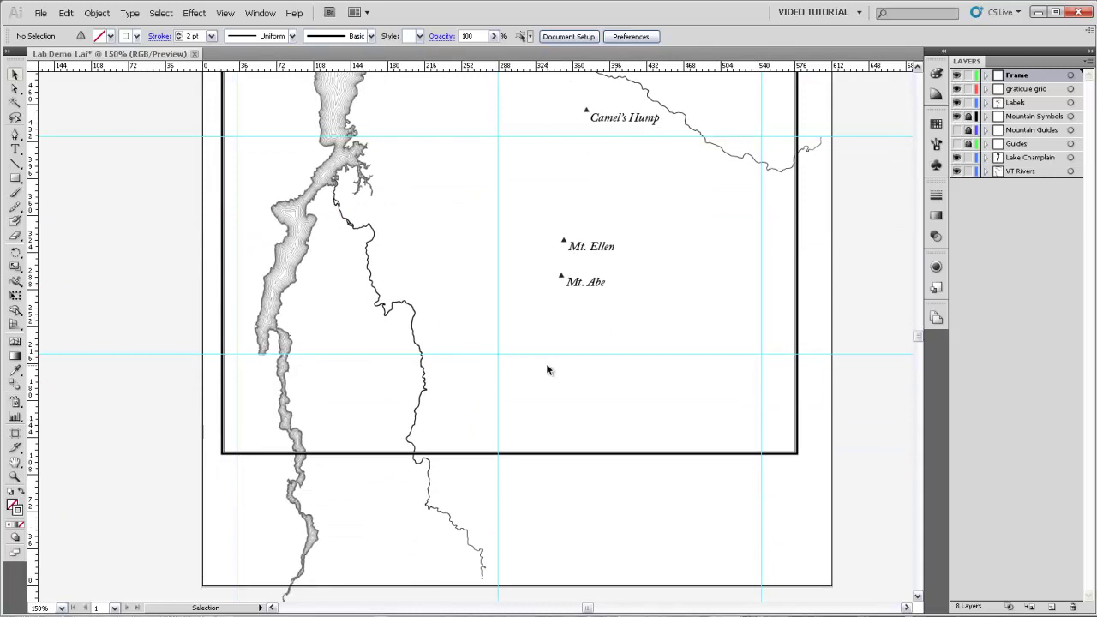
{"action": "left_click", "coordinate": [526, 306], "text": "ctrl+alt"}
{"action": "left_click_drag", "start_coordinate": [480, 299], "coordinate": [463, 339]}
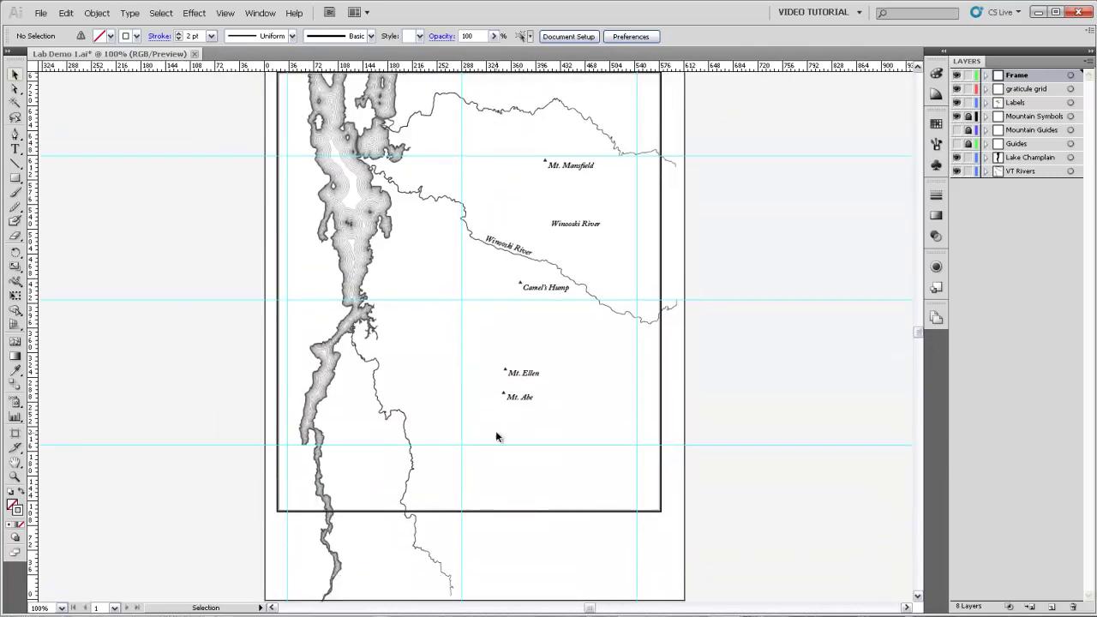
- Create a layer named Graticule and drag it directly below the Frame layer
{"action": "left_click", "coordinate": [1051, 607]}
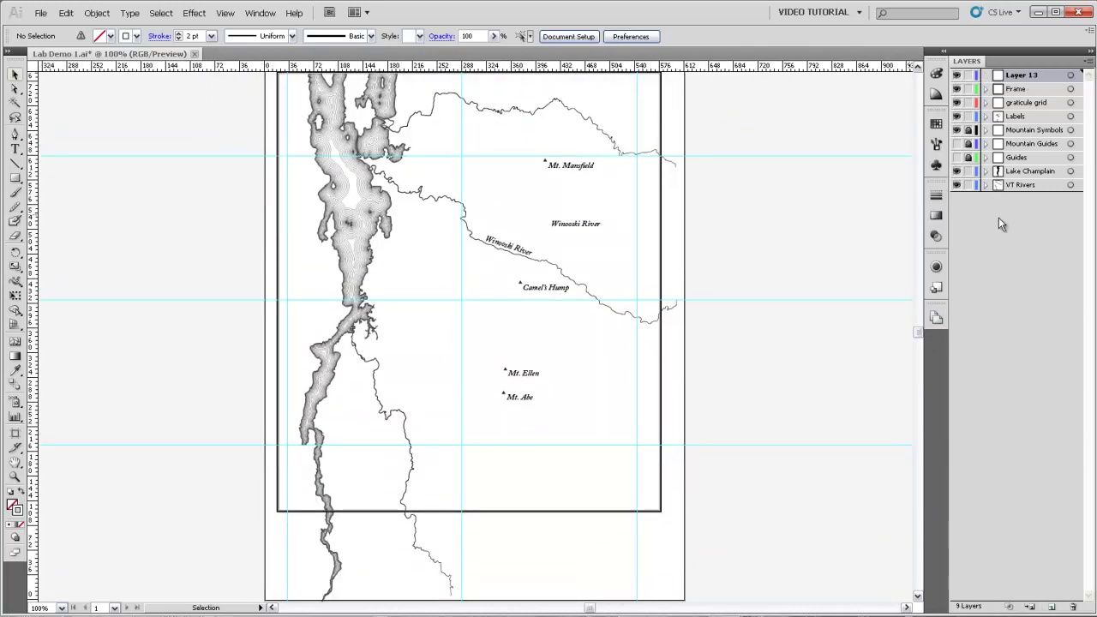
{"action": "double_click", "coordinate": [1018, 77]}
{"action": "type", "text": "Gra"}
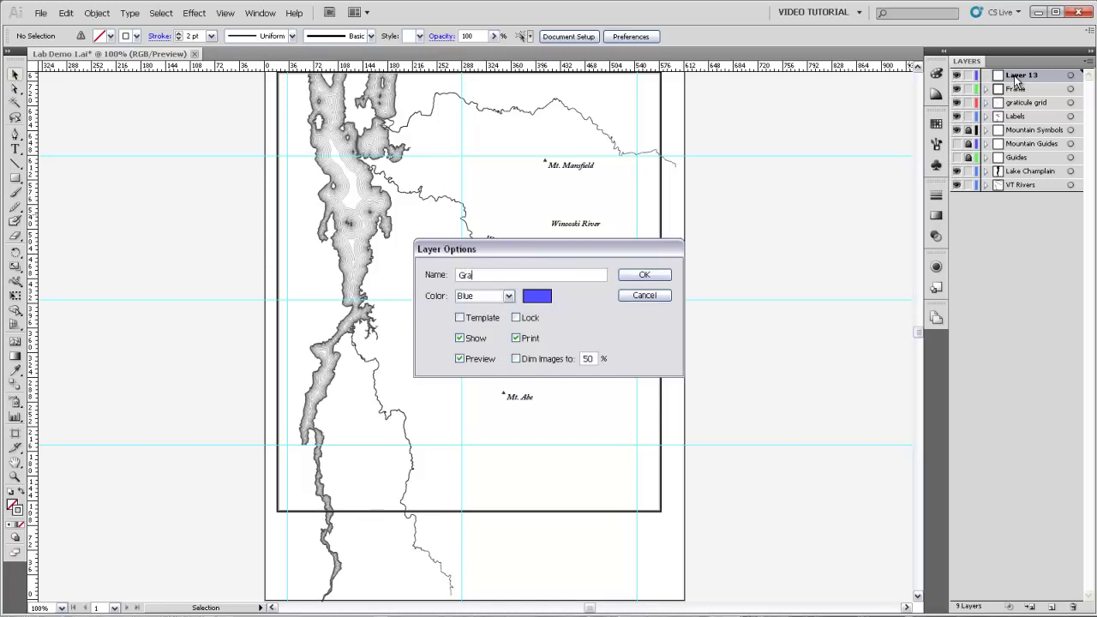
{"action": "type", "text": "ticule"}
{"action": "key", "text": "Return"}
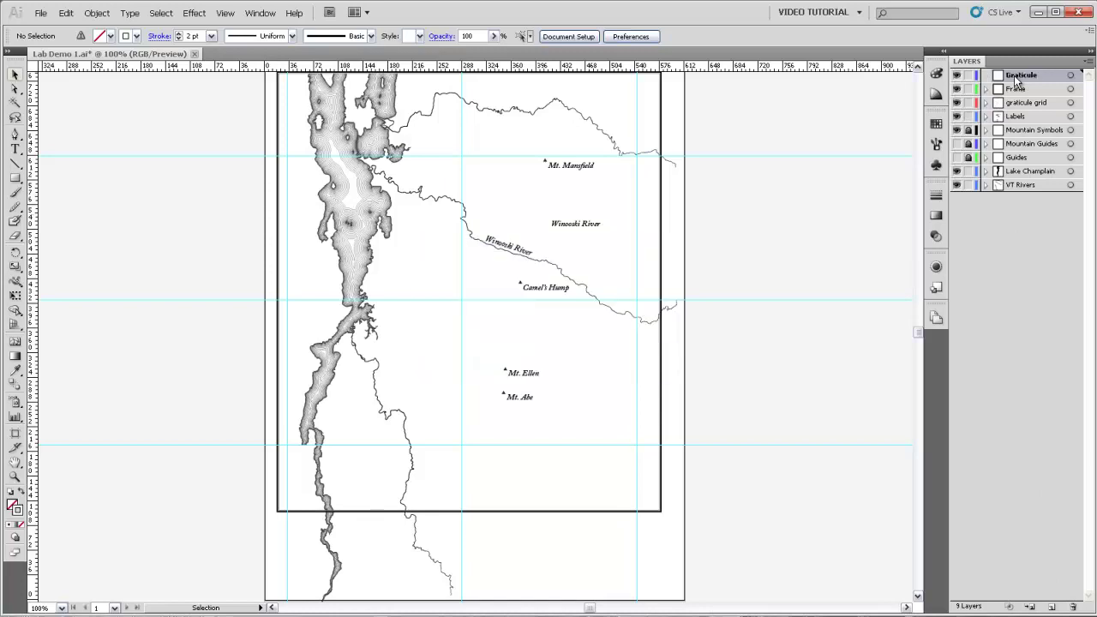
{"action": "key", "text": "z"}
{"action": "left_click_drag", "start_coordinate": [269, 477], "coordinate": [314, 519]}
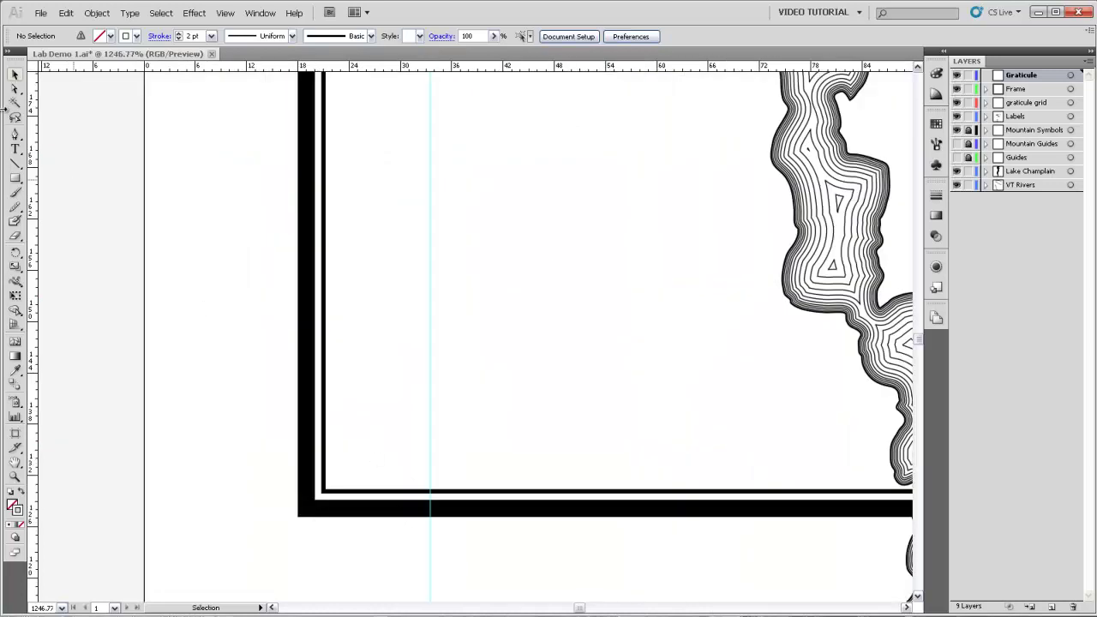
{"action": "left_click_drag", "start_coordinate": [1020, 76], "coordinate": [1013, 96]}
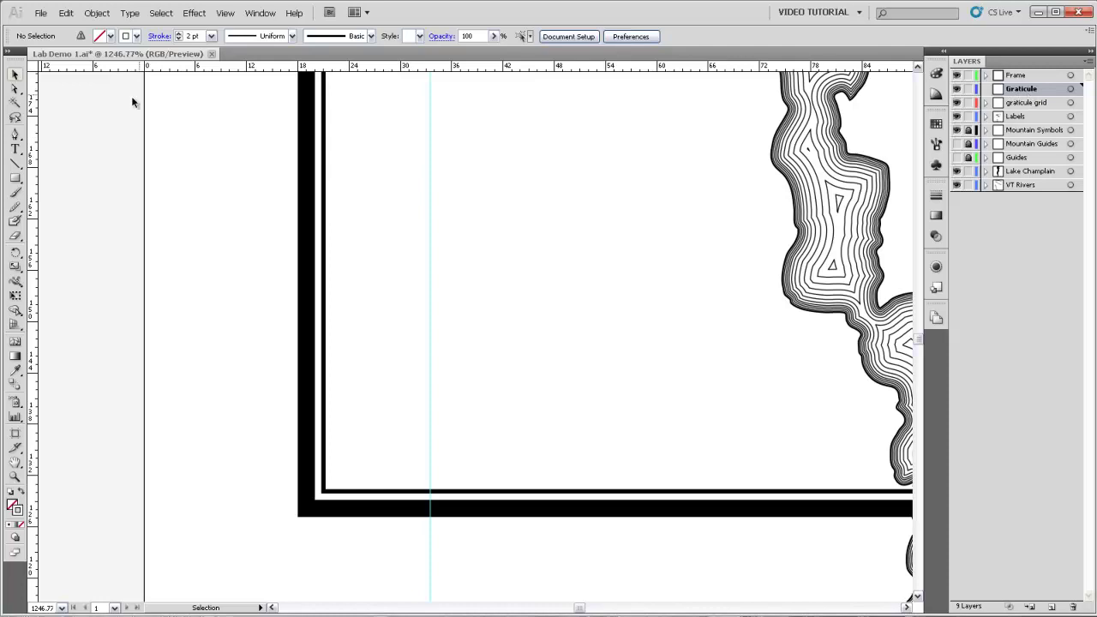
- Draw a vertical tick up the guide from the frame's inner bottom edge with a black stroke
{"action": "left_click", "coordinate": [15, 134]}
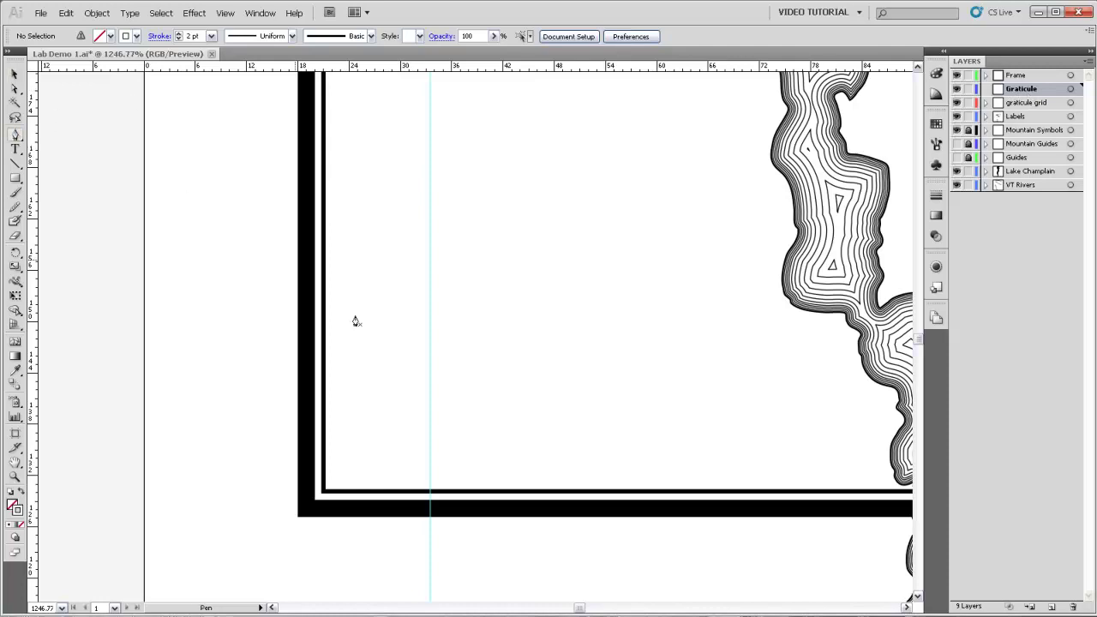
{"action": "left_click", "coordinate": [430, 510]}
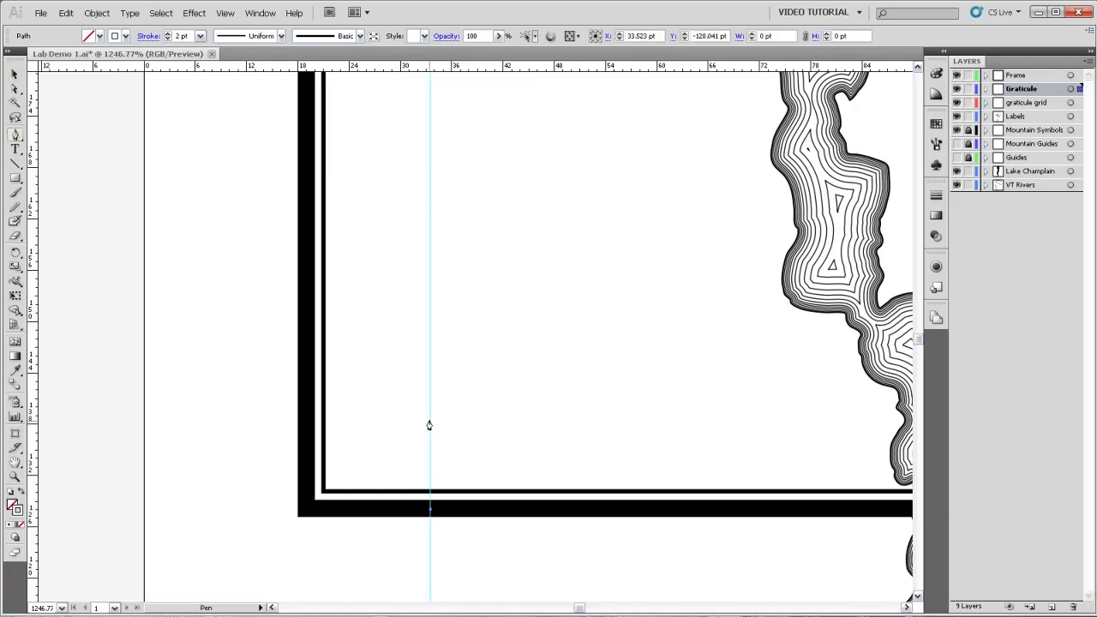
{"action": "left_click", "coordinate": [430, 418]}
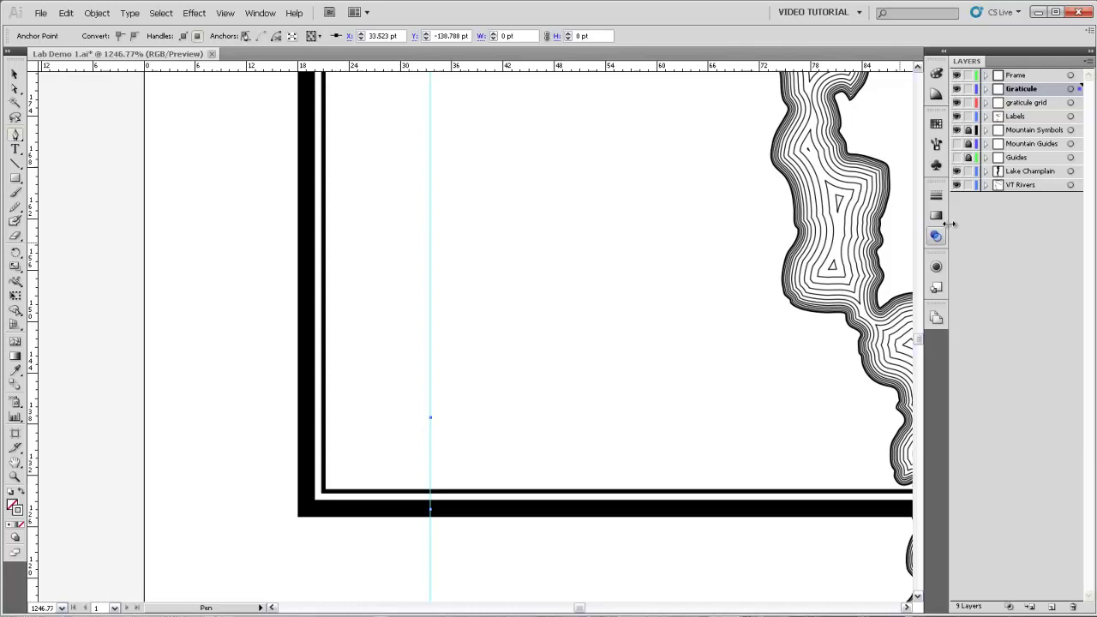
{"action": "left_click", "coordinate": [936, 195]}
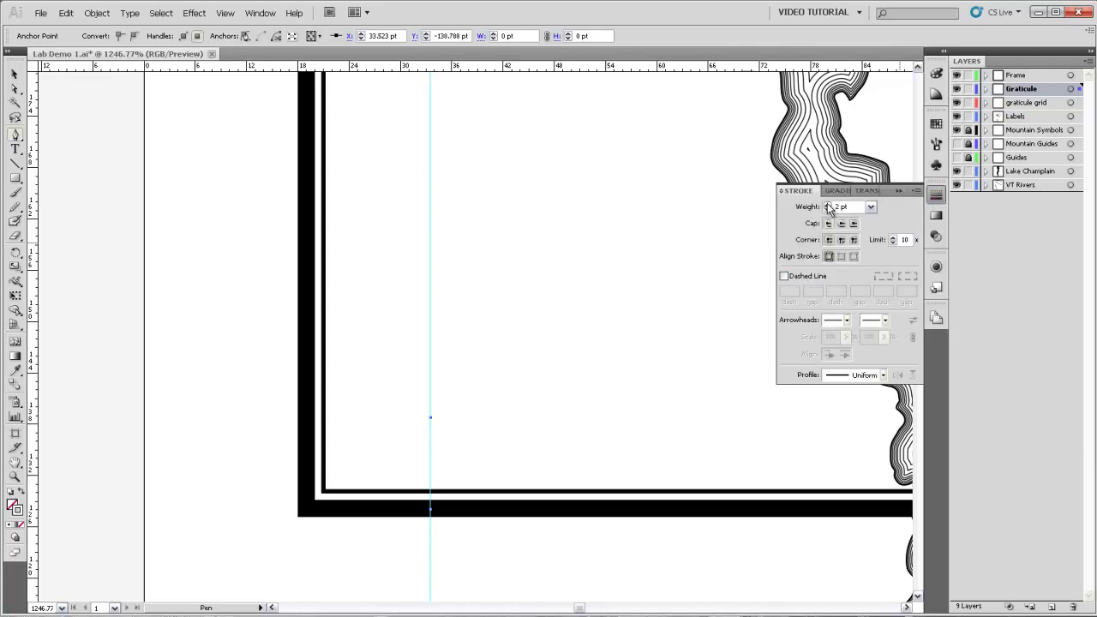
{"action": "left_click", "coordinate": [17, 512]}
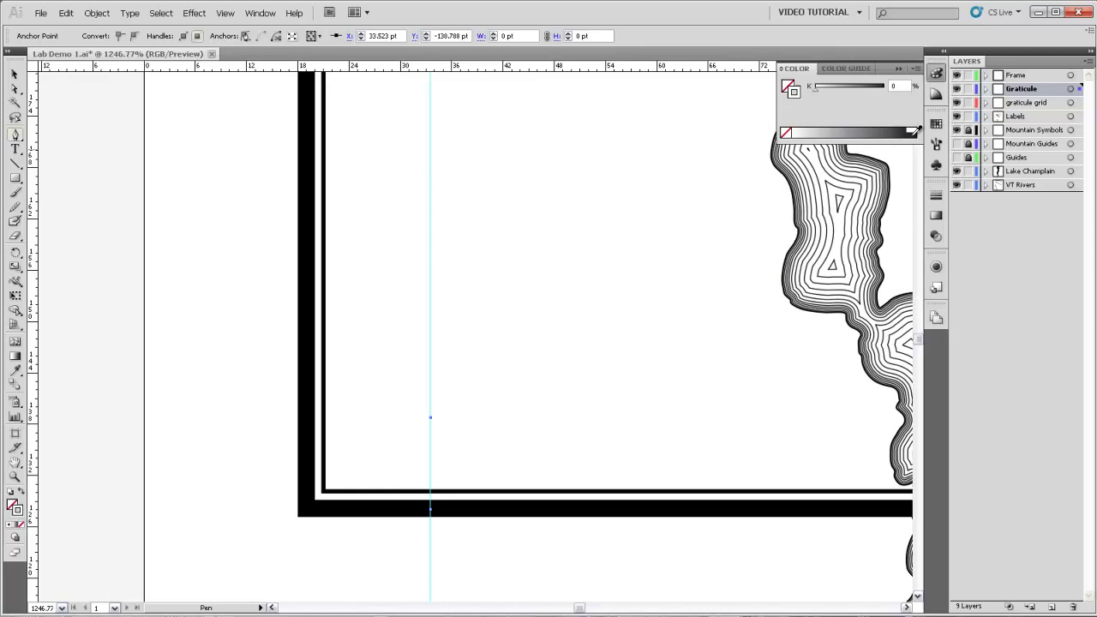
{"action": "left_click", "coordinate": [914, 132]}
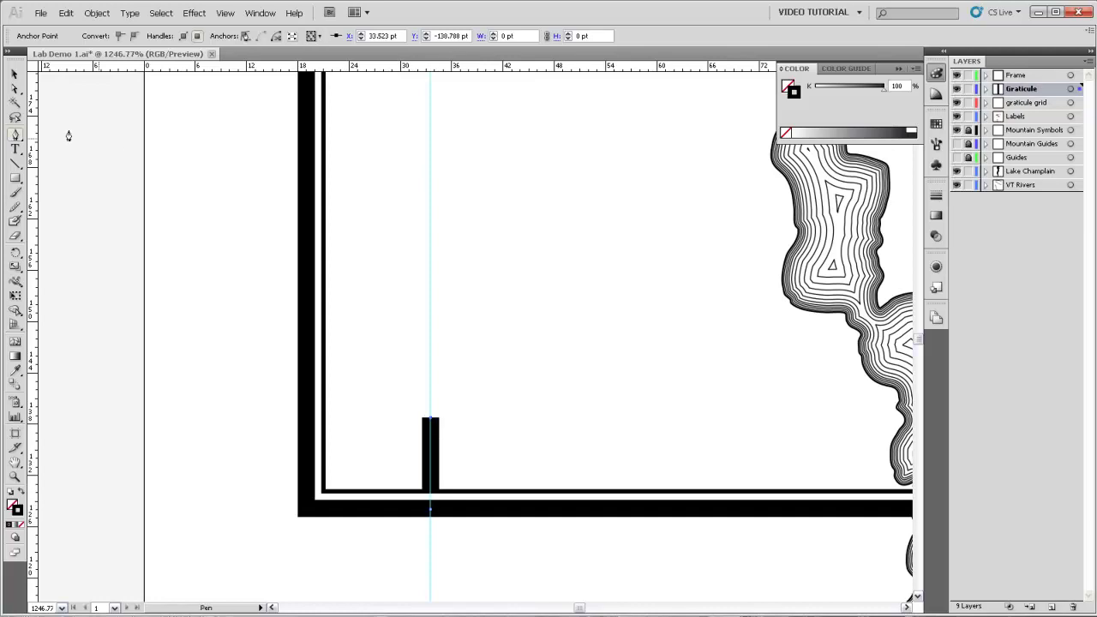
- Deselect the tick and zoom out along the frame's bottom edge
{"action": "left_click", "coordinate": [14, 75]}
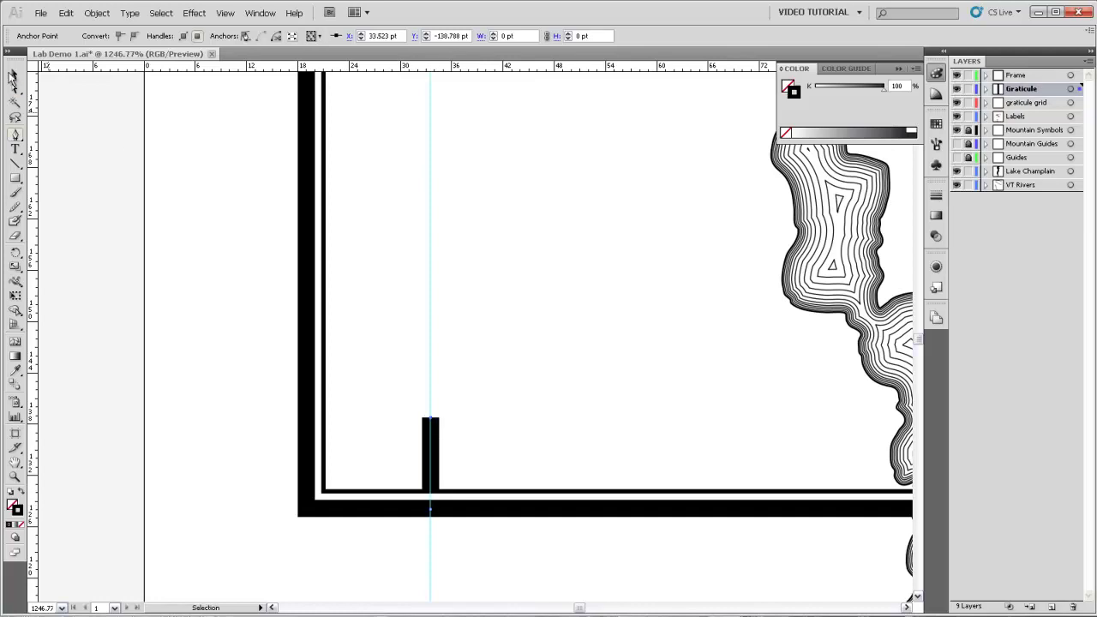
{"action": "left_click", "coordinate": [467, 451]}
{"action": "key", "text": "z"}
{"action": "left_click", "coordinate": [545, 378], "text": "alt"}
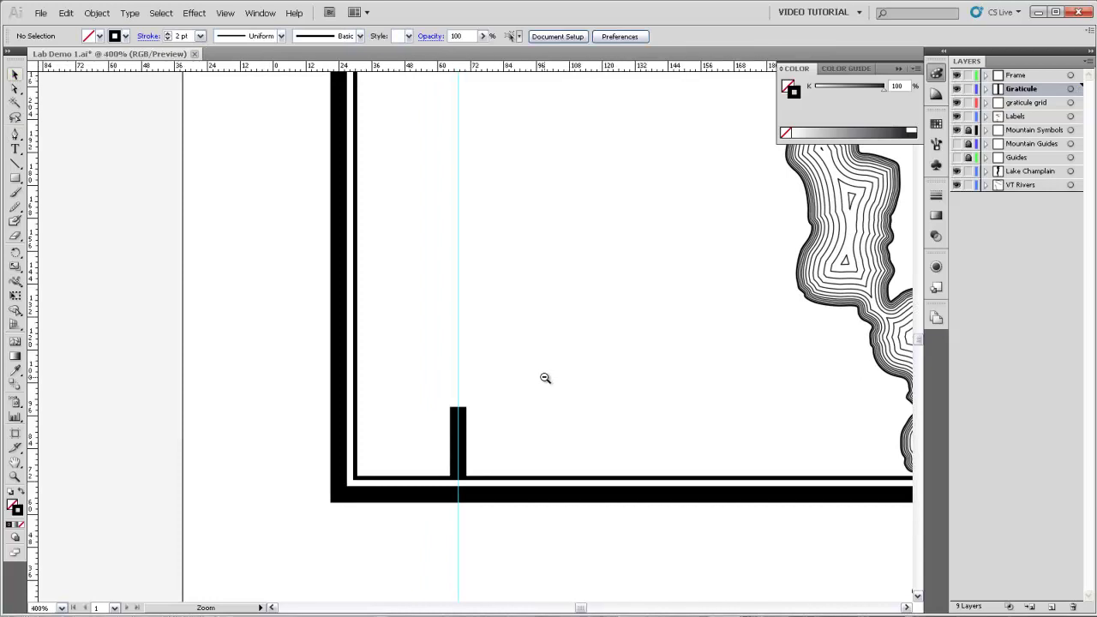
{"action": "left_click", "coordinate": [545, 378], "text": "alt"}
{"action": "key", "text": "v"}
{"action": "left_click_drag", "start_coordinate": [489, 291], "coordinate": [297, 519]}
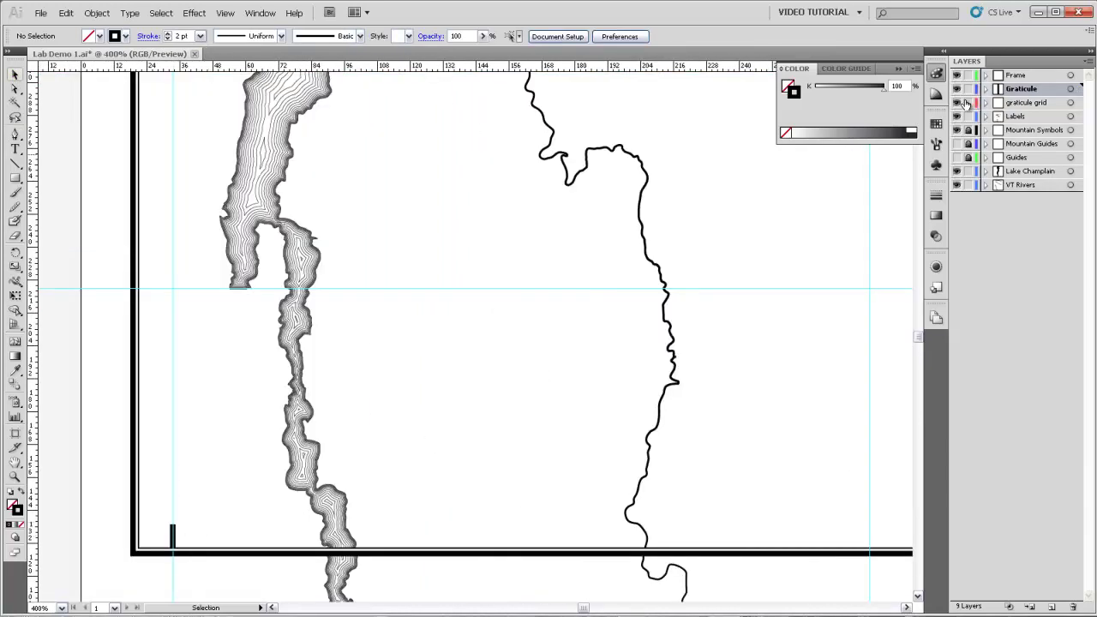
- Lock the graticule grid layer and set the bottom-left tick's stroke weight to 0.5 pt
{"action": "left_click", "coordinate": [969, 103]}
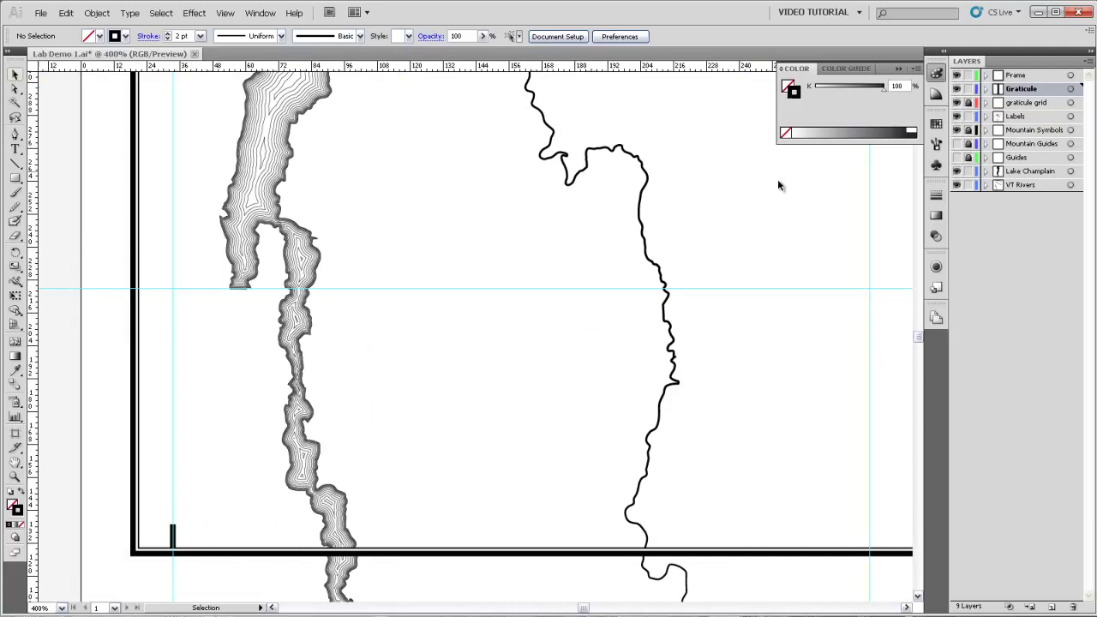
{"action": "left_click", "coordinate": [172, 536]}
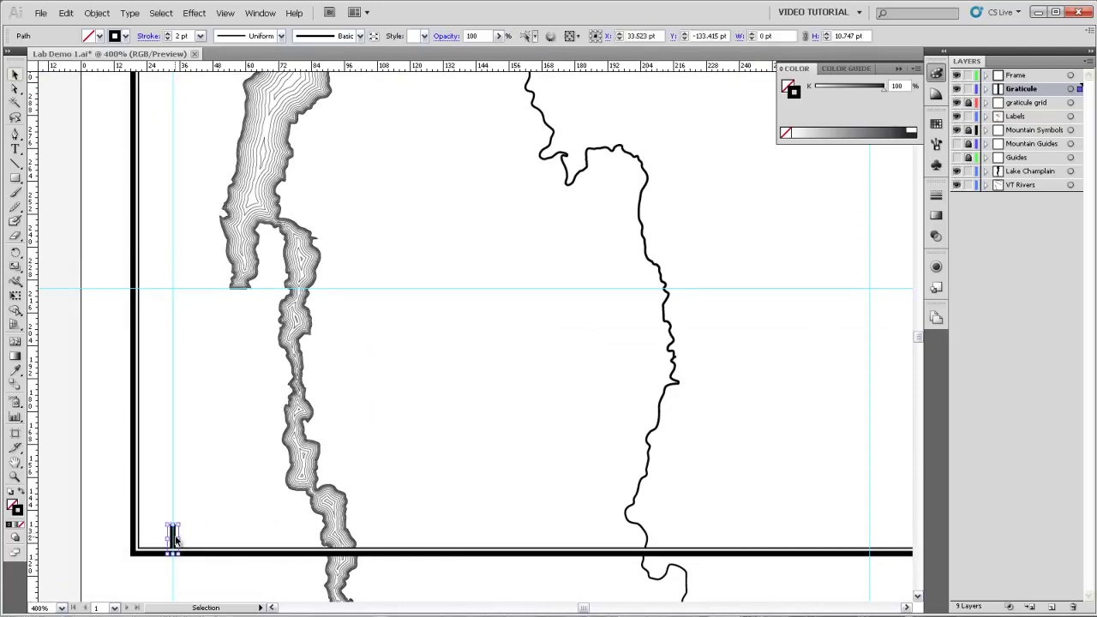
{"action": "left_click", "coordinate": [935, 195]}
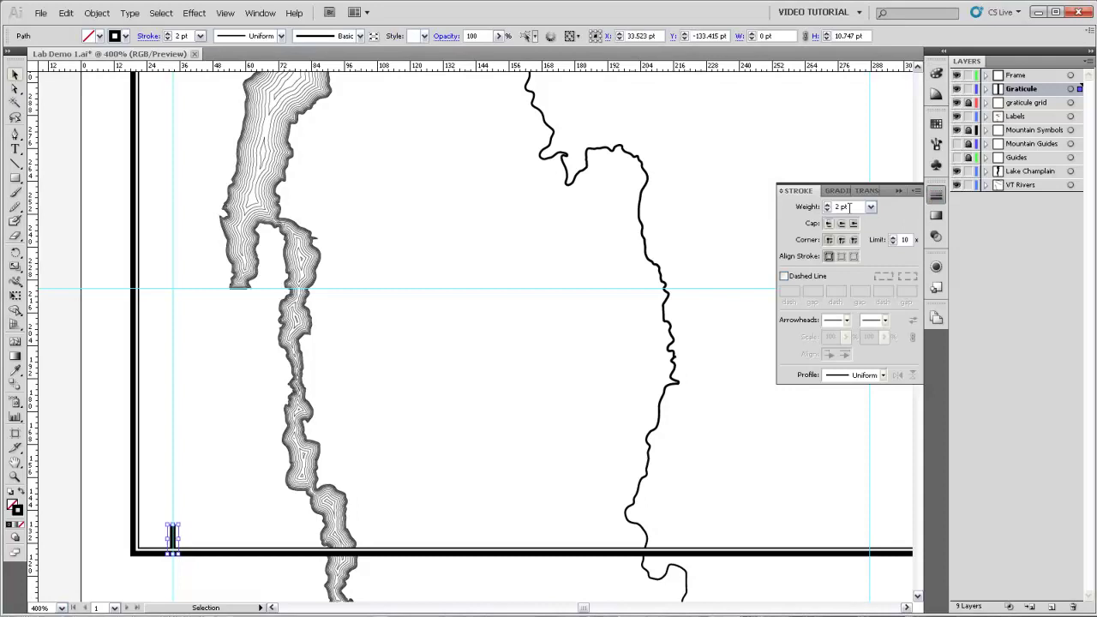
{"action": "type", "text": "1"}
{"action": "key", "text": "Return"}
{"action": "left_click", "coordinate": [844, 207]}
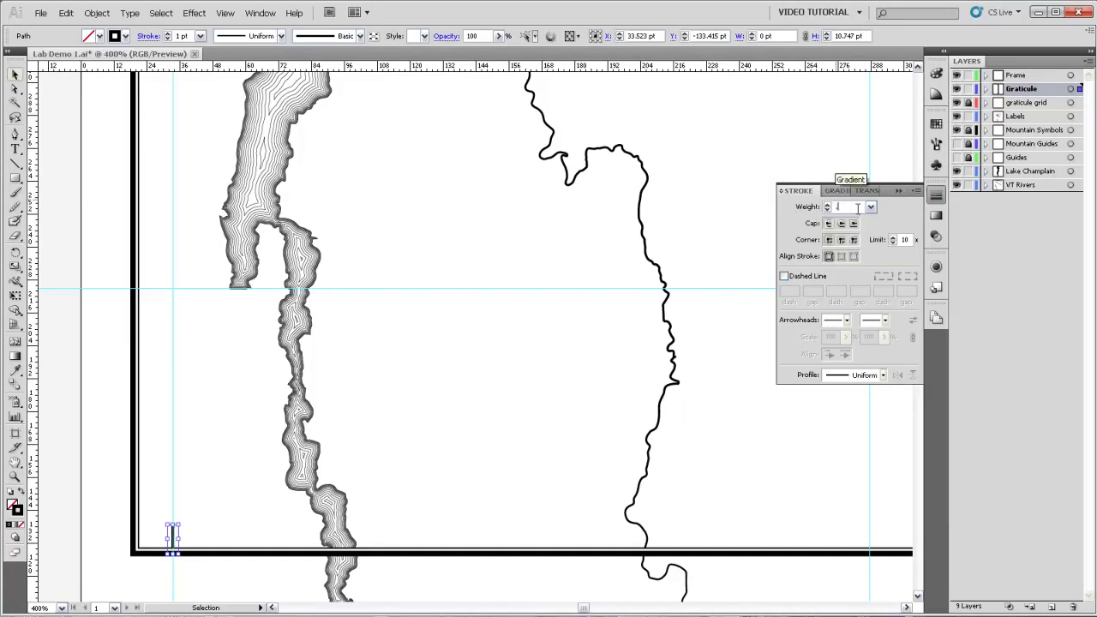
{"action": "type", "text": ".5"}
{"action": "key", "text": "Return"}
{"action": "left_click", "coordinate": [194, 525]}
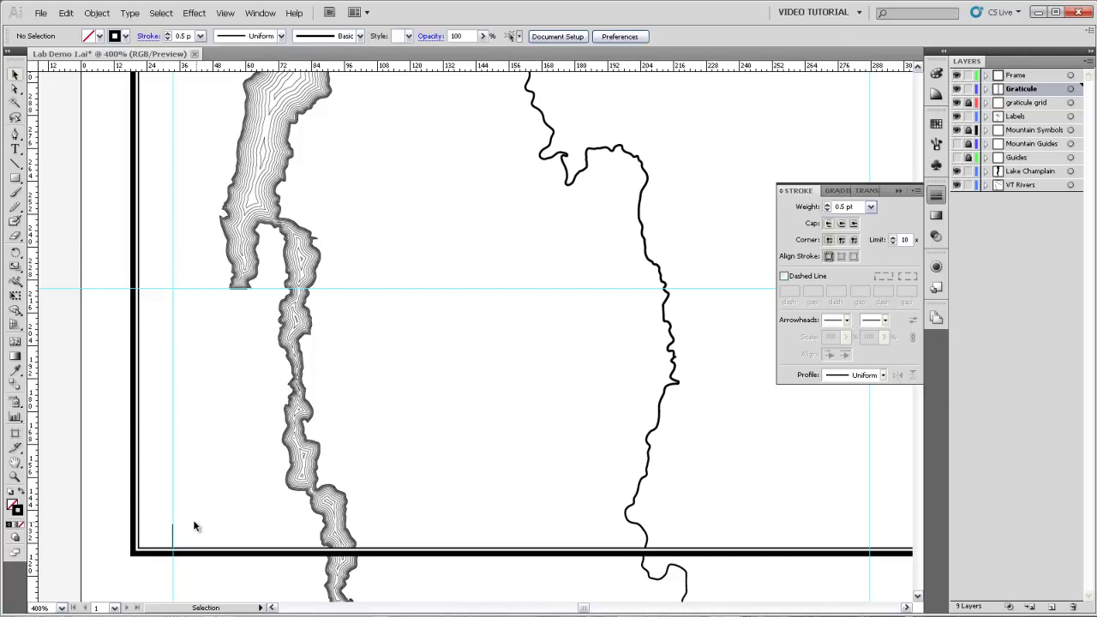
{"action": "left_click", "coordinate": [173, 537]}
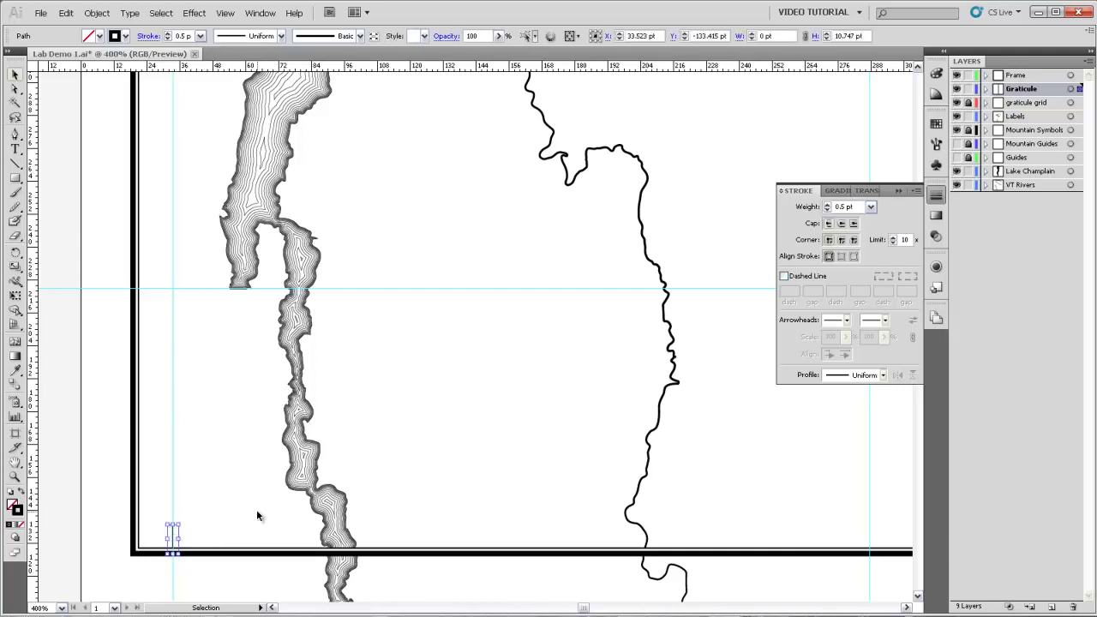
- Copy the bottom-left tick mark to the clipboard and zoom out for a wider view
{"action": "left_click", "coordinate": [66, 13]}
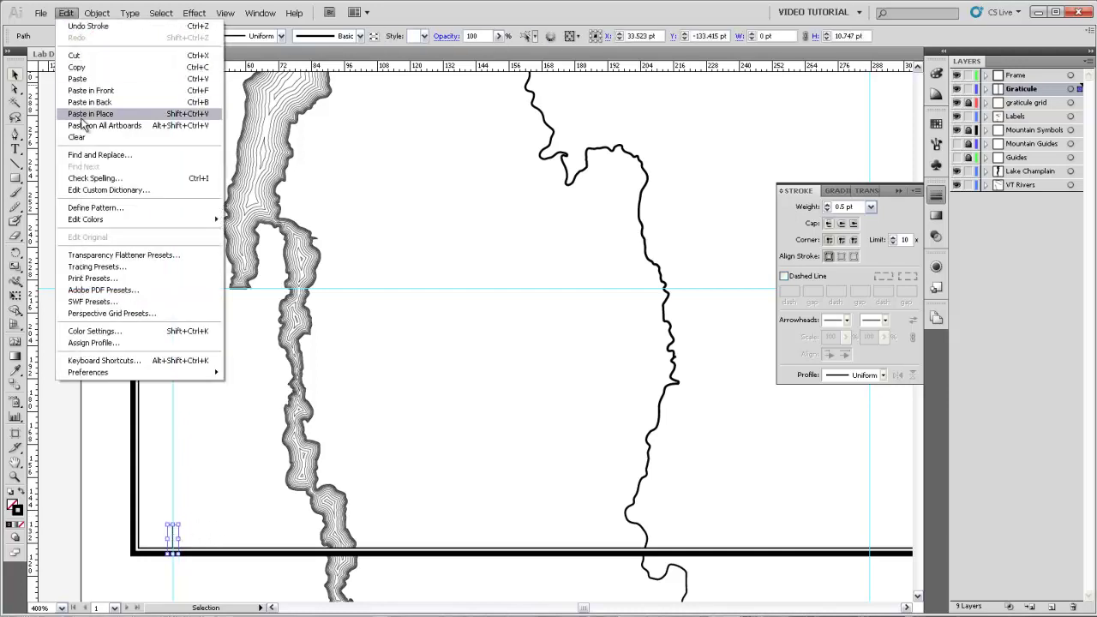
{"action": "left_click", "coordinate": [76, 67]}
{"action": "left_click", "coordinate": [211, 489]}
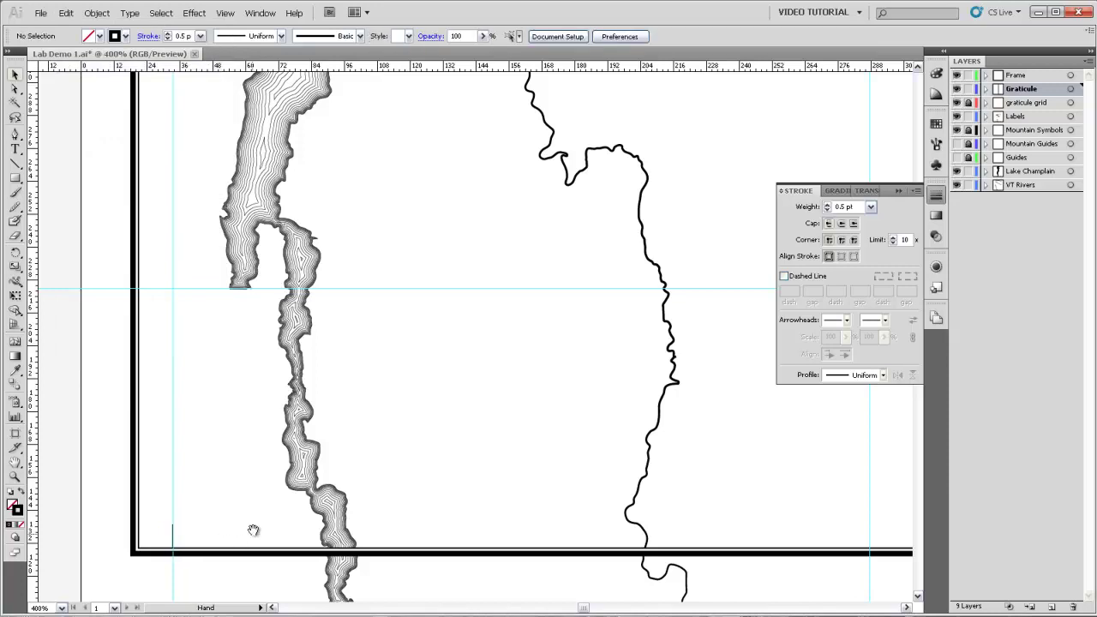
{"action": "left_click_drag", "start_coordinate": [249, 526], "coordinate": [302, 433]}
{"action": "key", "text": "ctrl+minus"}
{"action": "scroll", "coordinate": [348, 411], "scroll_direction": "up", "scroll_amount": 2}
{"action": "scroll", "coordinate": [348, 412], "scroll_direction": "right", "scroll_amount": 3}
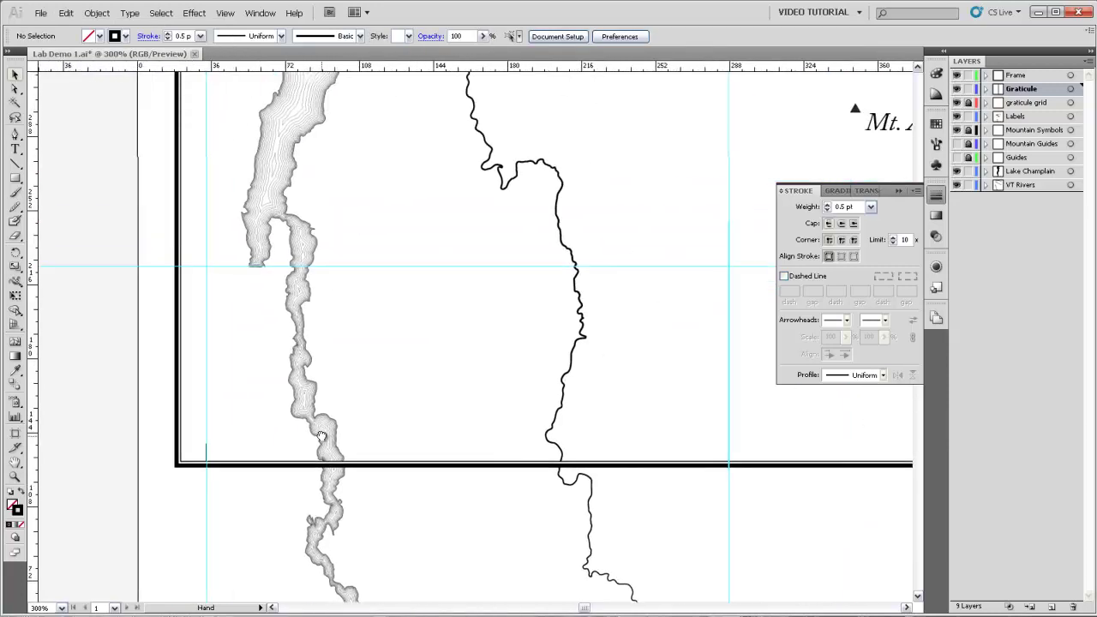
- Paste the tick in front, exactly over the original, and expand the Graticule layer
{"action": "left_click", "coordinate": [66, 13]}
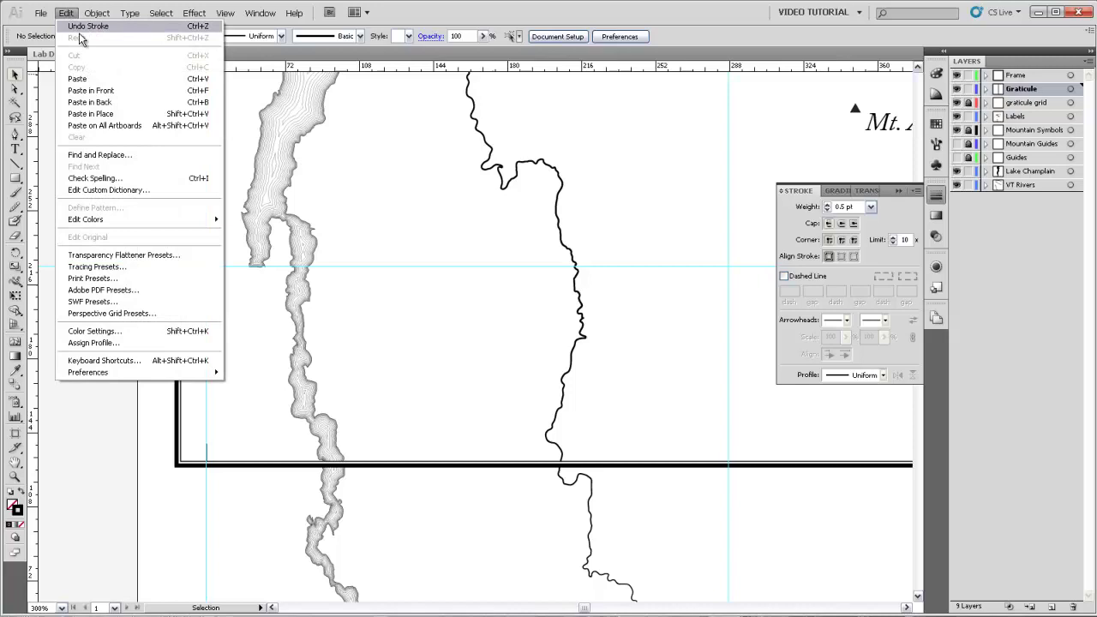
{"action": "left_click", "coordinate": [97, 79]}
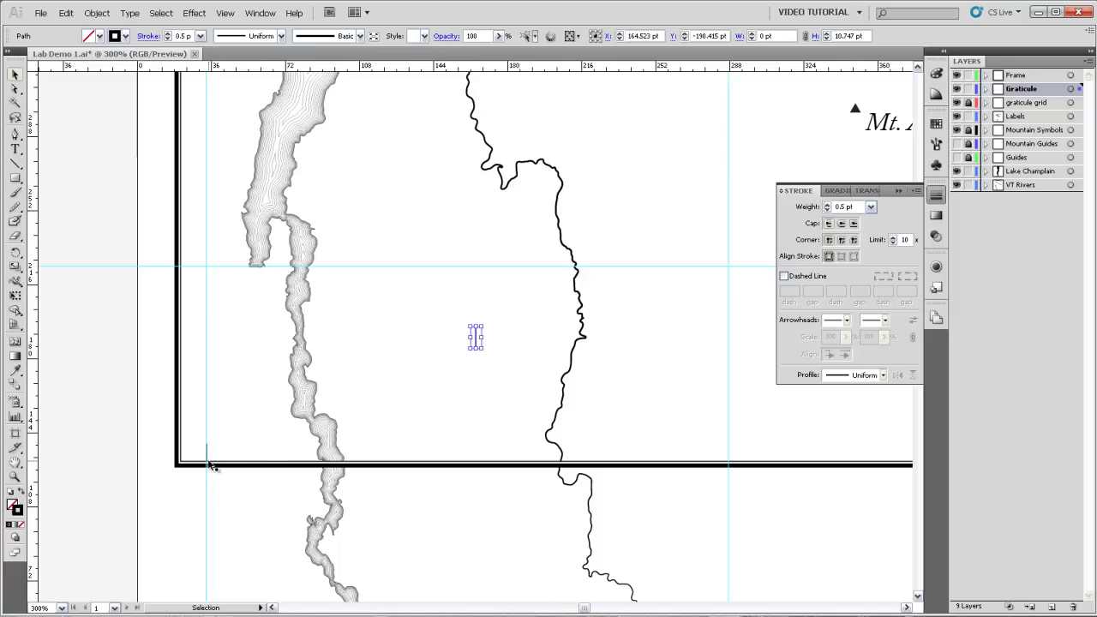
{"action": "left_click", "coordinate": [349, 440]}
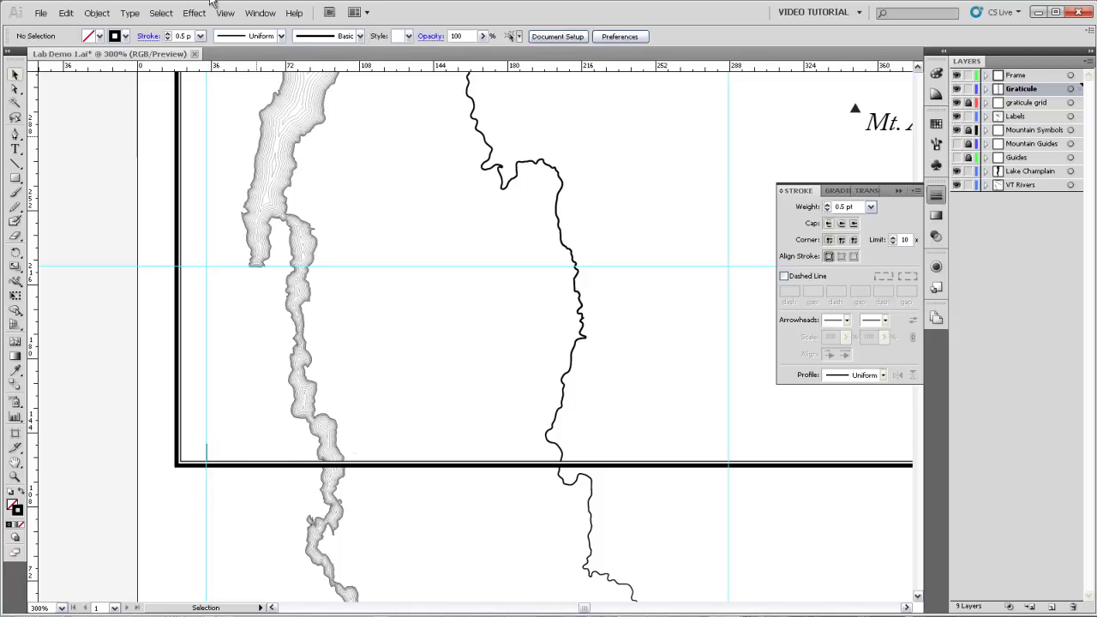
{"action": "left_click", "coordinate": [66, 13]}
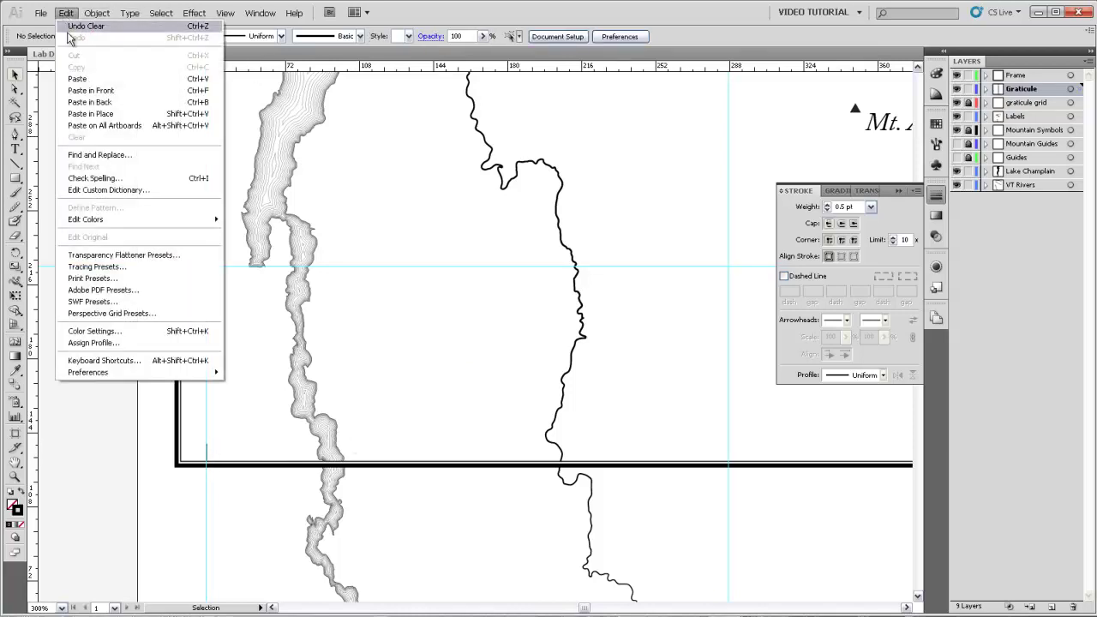
{"action": "left_click", "coordinate": [82, 91]}
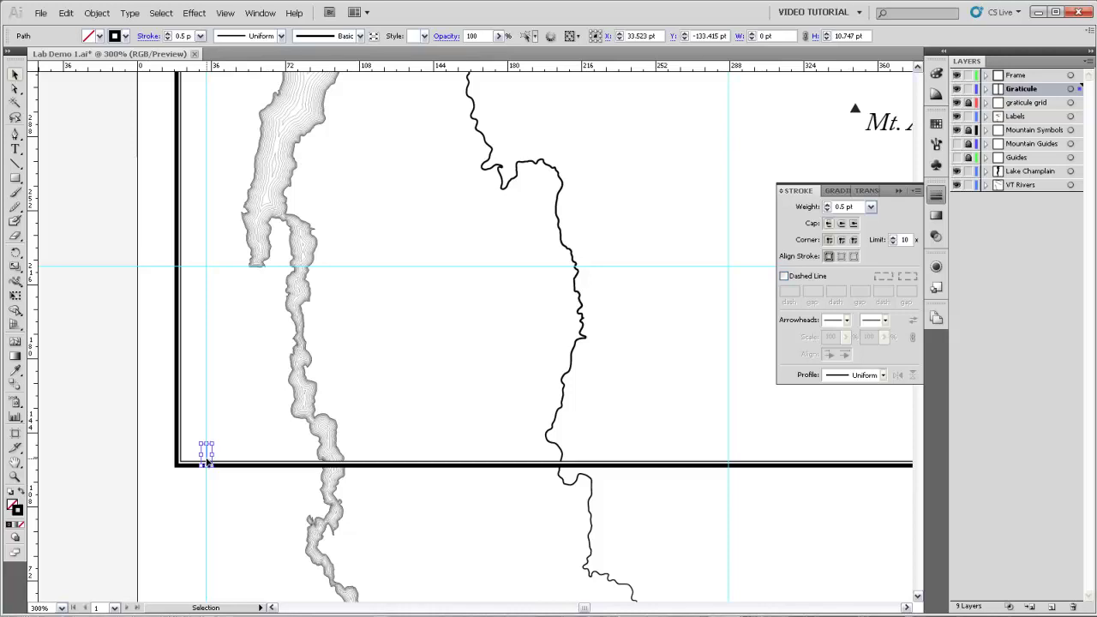
{"action": "left_click", "coordinate": [985, 89]}
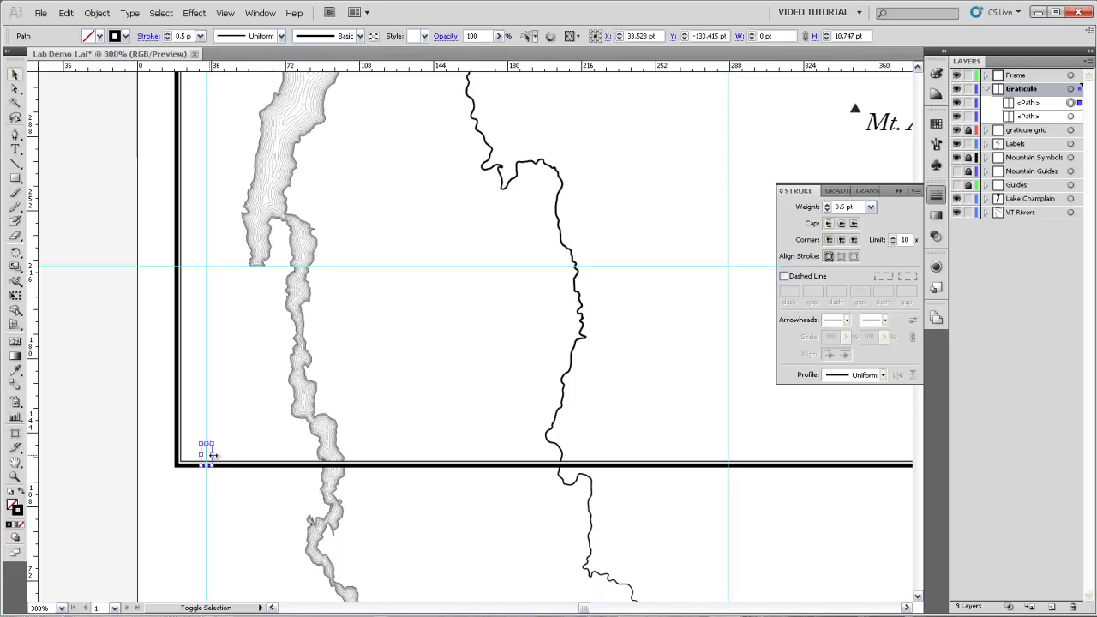
- Slide the top tick copy right along the bottom edge onto the next vertical guide
{"action": "left_click", "coordinate": [252, 456]}
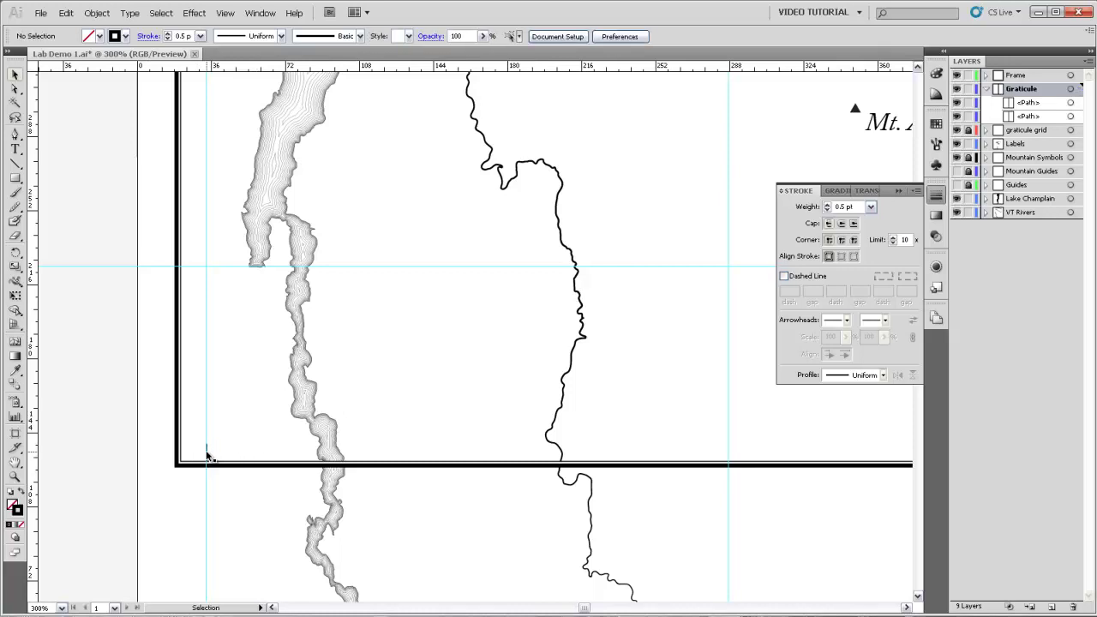
{"action": "left_click", "coordinate": [207, 455]}
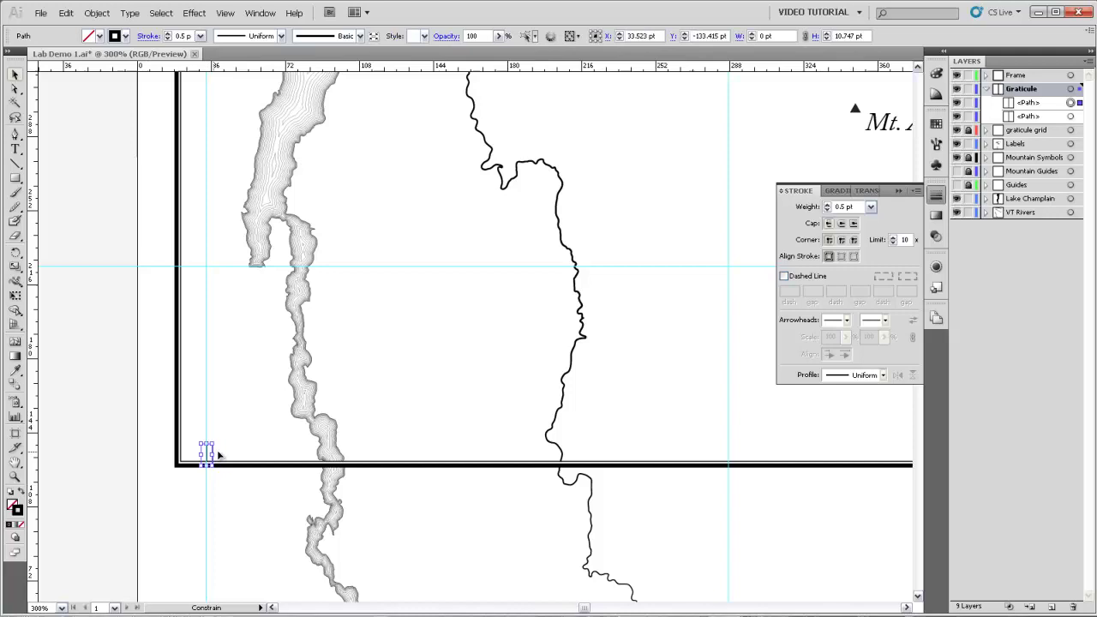
{"action": "left_click_drag", "start_coordinate": [207, 456], "coordinate": [729, 456]}
{"action": "left_click_drag", "start_coordinate": [729, 457], "coordinate": [728, 454]}
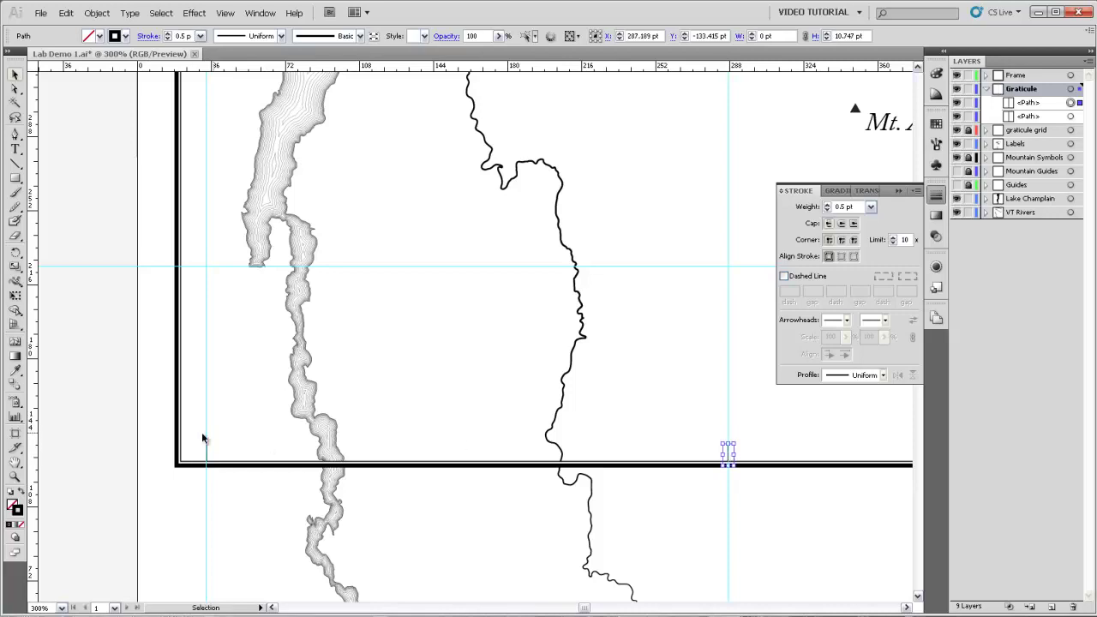
{"action": "scroll", "coordinate": [697, 417], "scroll_direction": "down", "scroll_amount": 2}
{"action": "scroll", "coordinate": [526, 387], "scroll_direction": "up", "scroll_amount": 1}
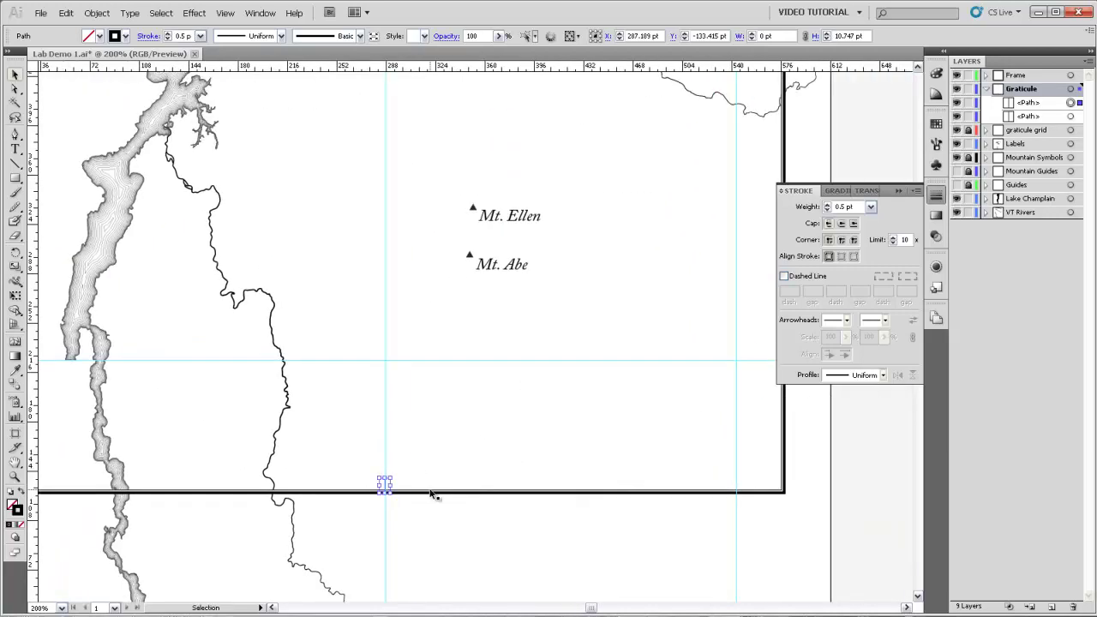
{"action": "left_click", "coordinate": [332, 501]}
{"action": "scroll", "coordinate": [335, 448], "scroll_direction": "left", "scroll_amount": 3}
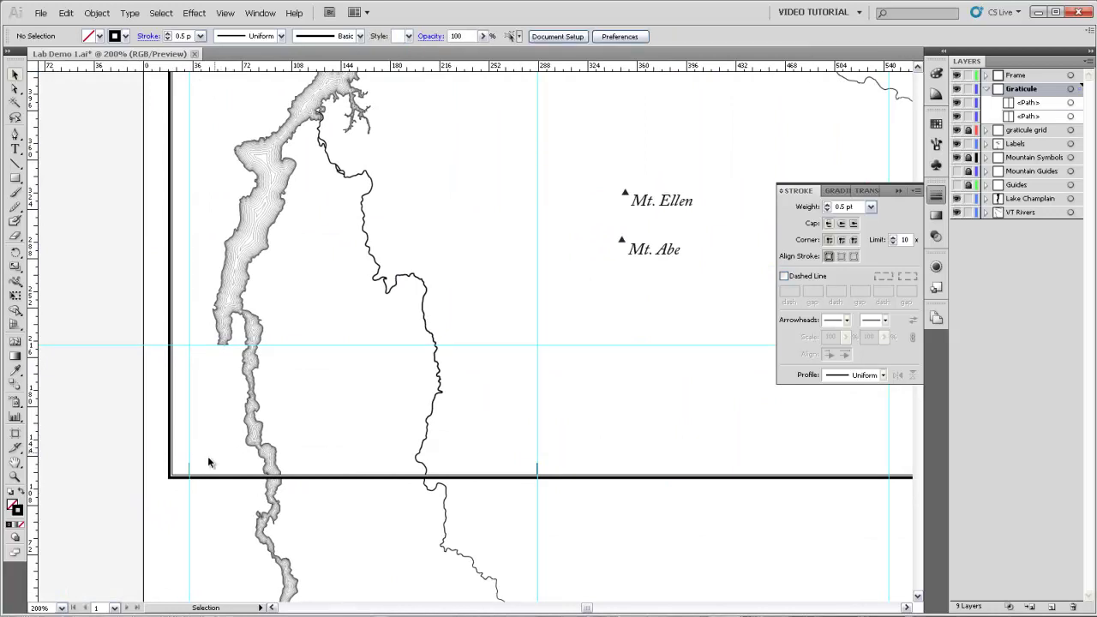
- Paste another tick in front and place it on the far-right guide at X 543.523 pt
{"action": "key", "text": "a"}
{"action": "key", "text": "ctrl+f"}
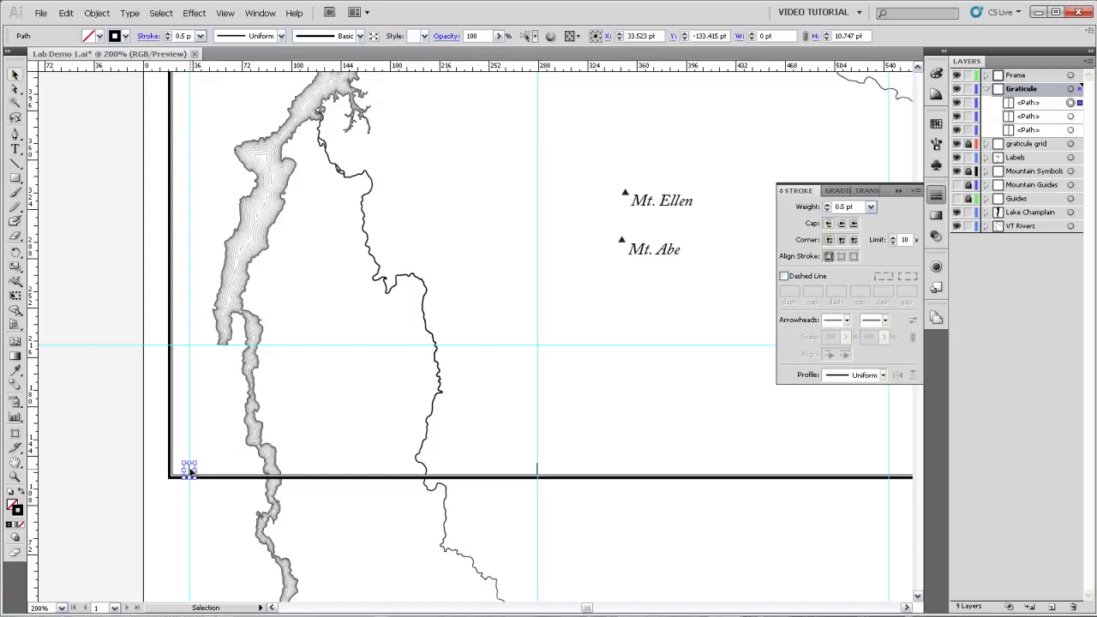
{"action": "left_click_drag", "start_coordinate": [190, 469], "coordinate": [208, 469]}
{"action": "left_click_drag", "start_coordinate": [868, 483], "coordinate": [888, 483]}
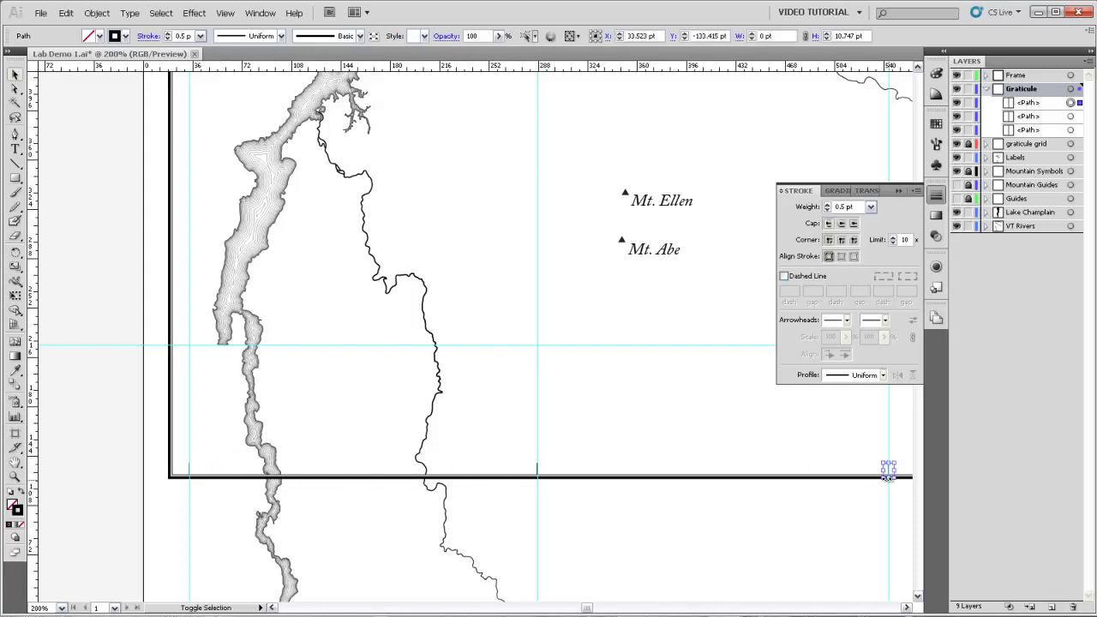
{"action": "left_click_drag", "start_coordinate": [695, 435], "coordinate": [521, 453]}
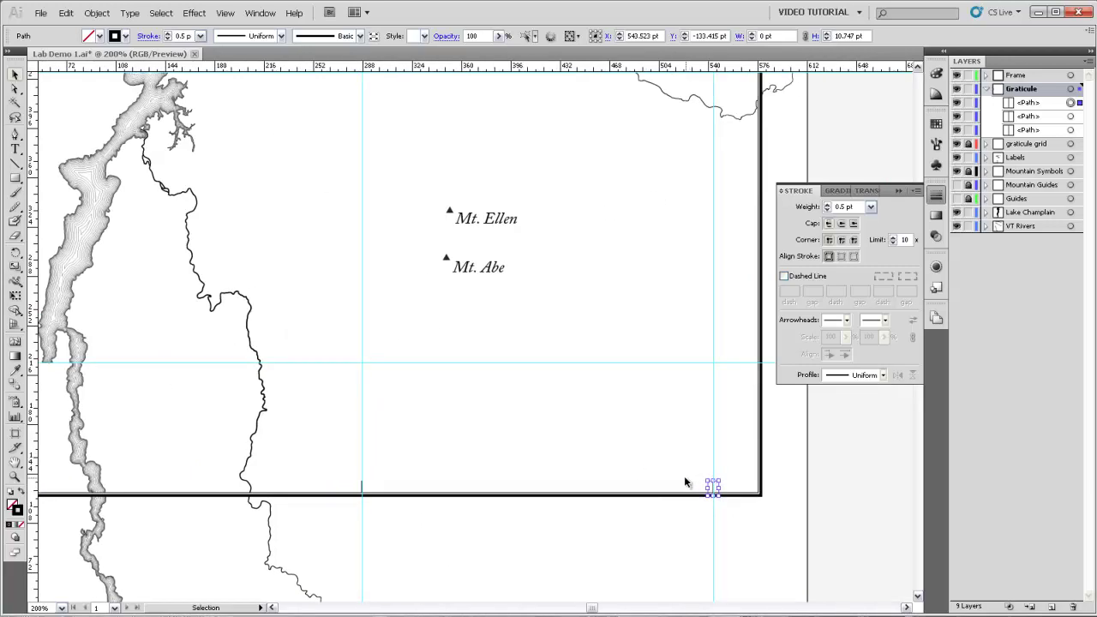
{"action": "left_click", "coordinate": [612, 473]}
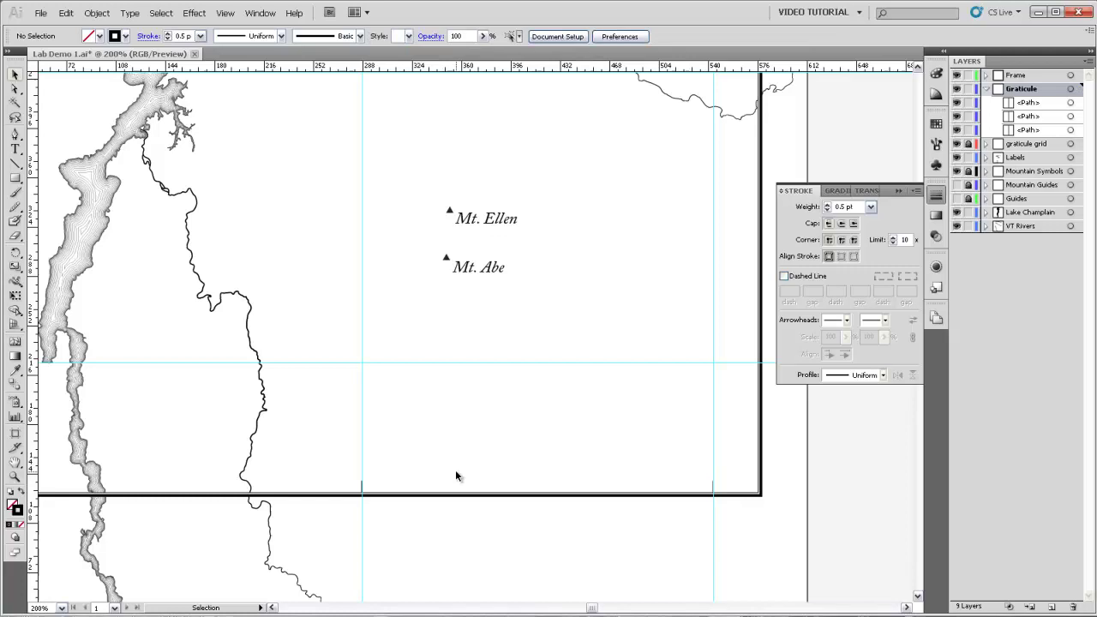
- Paste a tick onto the top-left guide at X 33.523 pt, nudged up to meet the frame
{"action": "left_click_drag", "start_coordinate": [344, 313], "coordinate": [580, 598]}
{"action": "left_click_drag", "start_coordinate": [370, 213], "coordinate": [333, 361]}
{"action": "left_click_drag", "start_coordinate": [406, 318], "coordinate": [407, 361]}
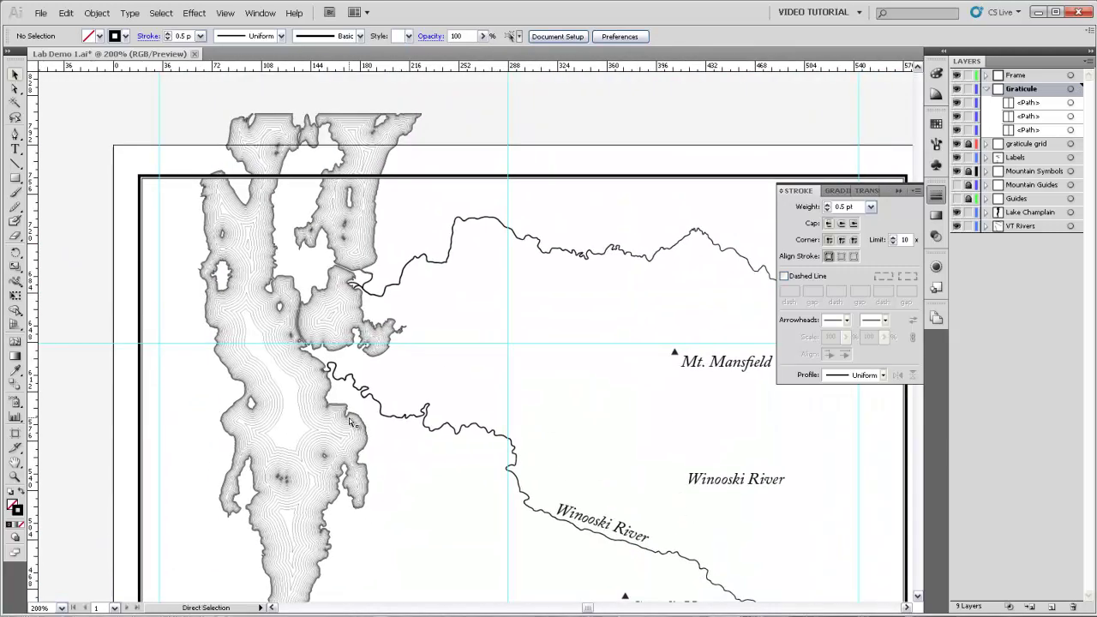
{"action": "key", "text": "ctrl+v"}
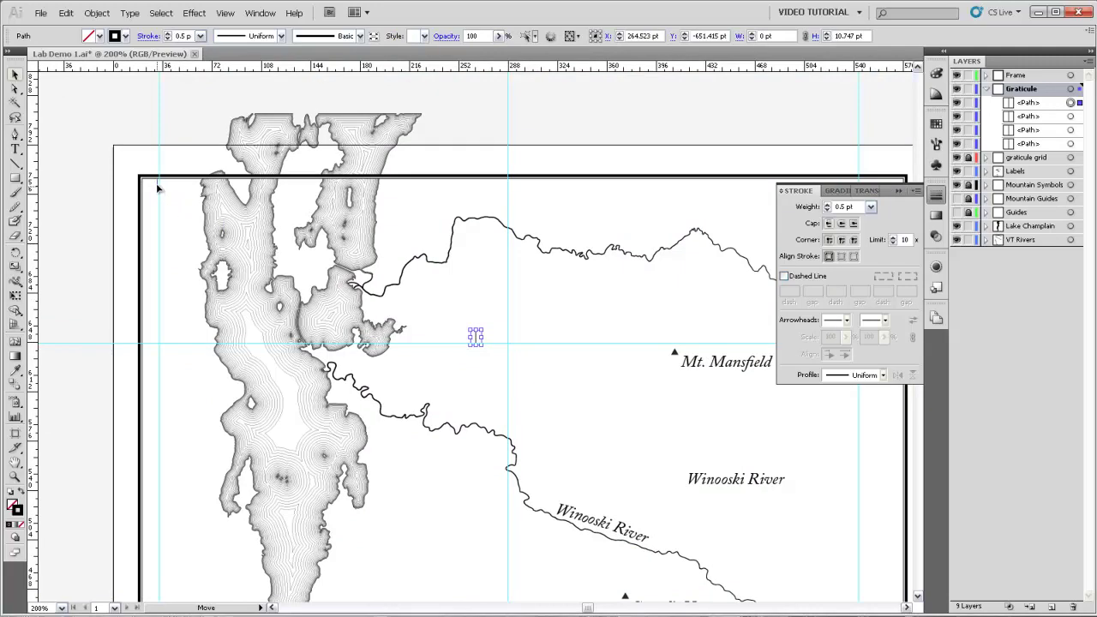
{"action": "left_click_drag", "start_coordinate": [159, 187], "coordinate": [169, 188]}
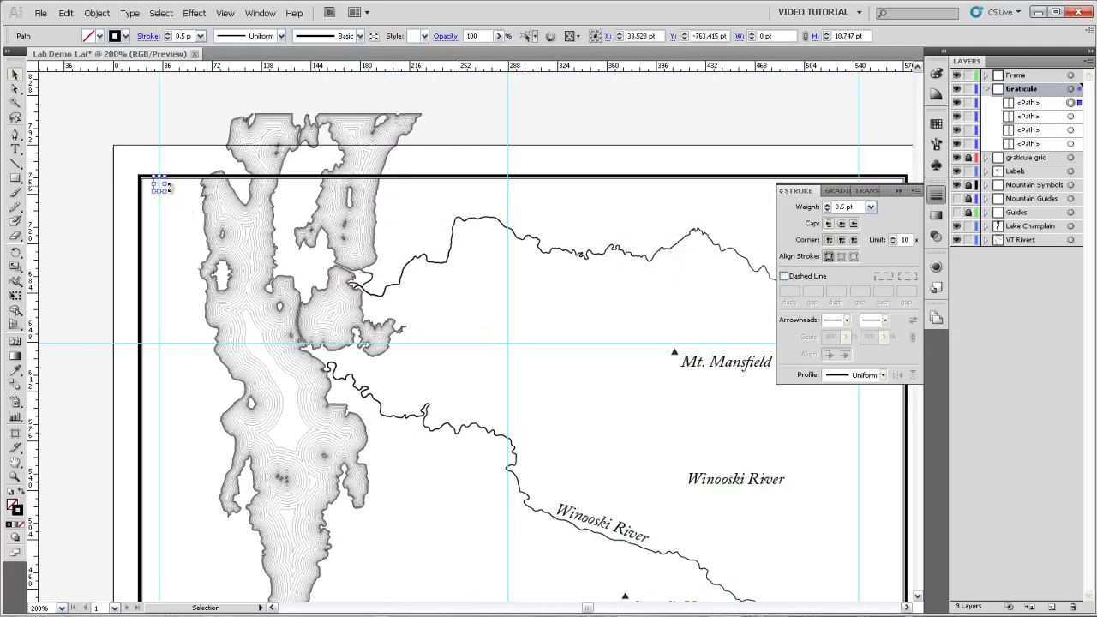
{"action": "left_click_drag", "start_coordinate": [128, 151], "coordinate": [218, 230]}
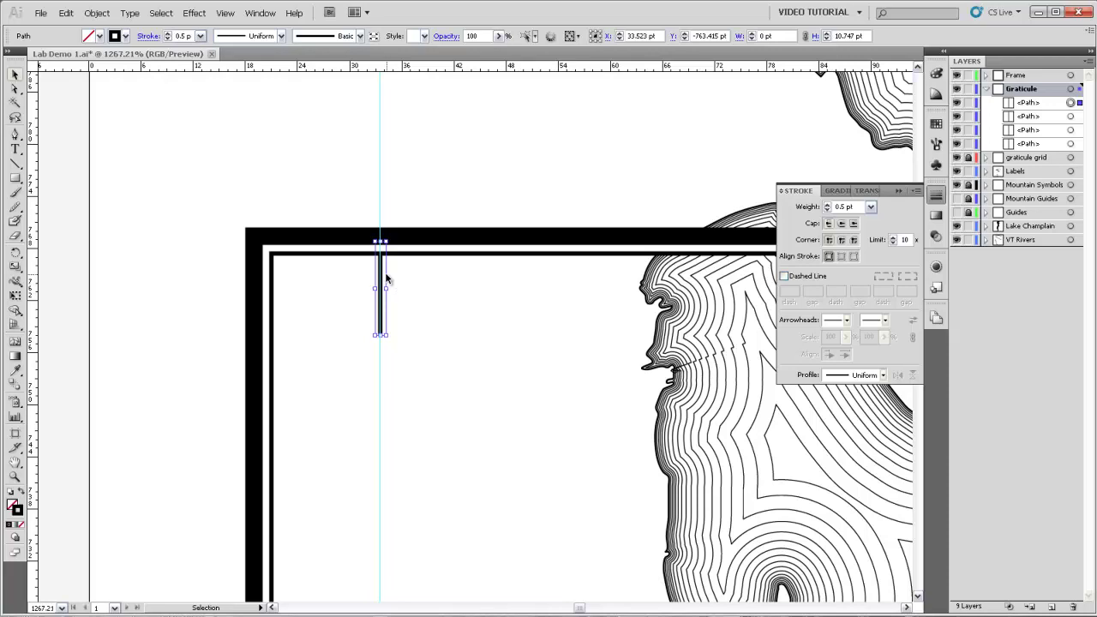
{"action": "key", "text": "Up"}
{"action": "key", "text": "ctrl+minus"}
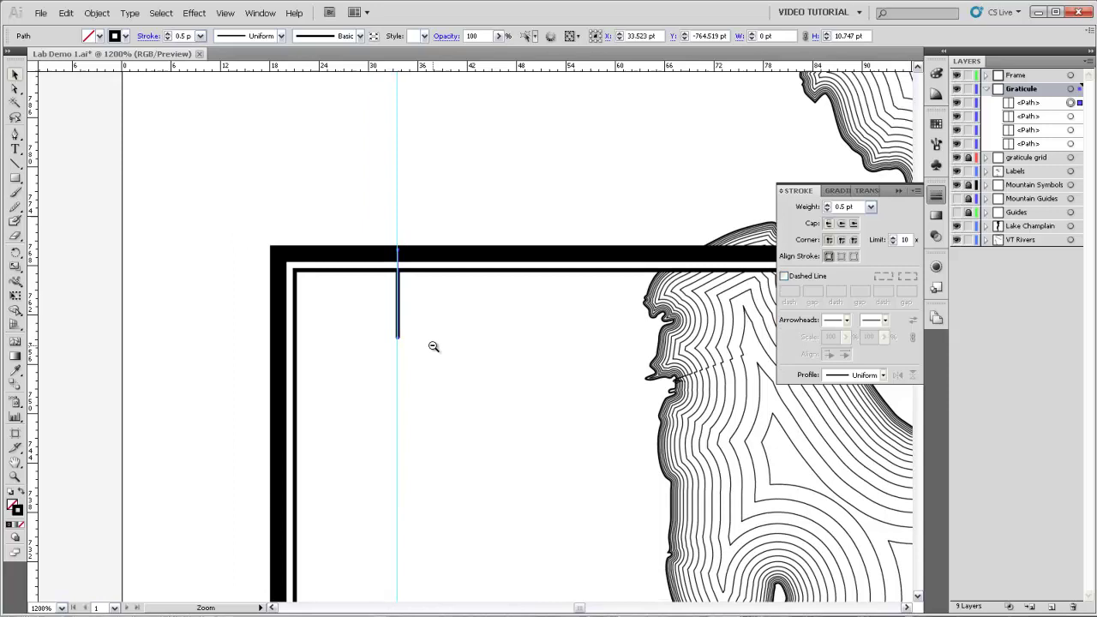
{"action": "left_click_drag", "start_coordinate": [567, 337], "coordinate": [304, 377]}
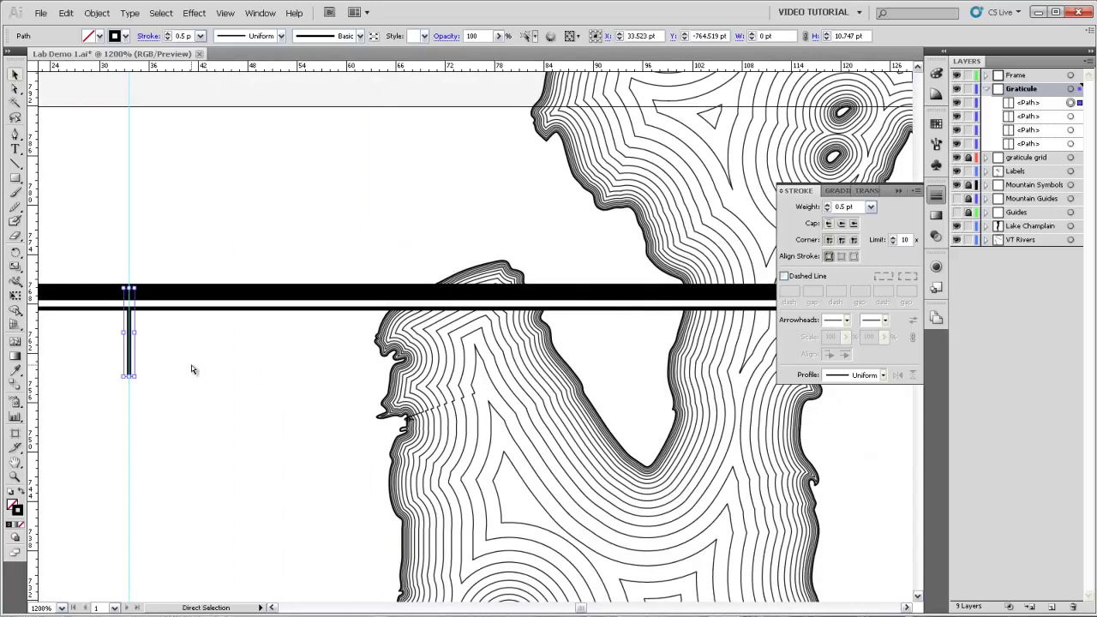
- Duplicate the top tick onto the next guide at X 106.273 pt along the top edge
{"action": "left_click_drag", "start_coordinate": [129, 331], "coordinate": [765, 342]}
{"action": "key", "text": "space"}
{"action": "left_click_drag", "start_coordinate": [706, 454], "coordinate": [171, 504]}
{"action": "left_click", "coordinate": [452, 409], "text": "ctrl+alt"}
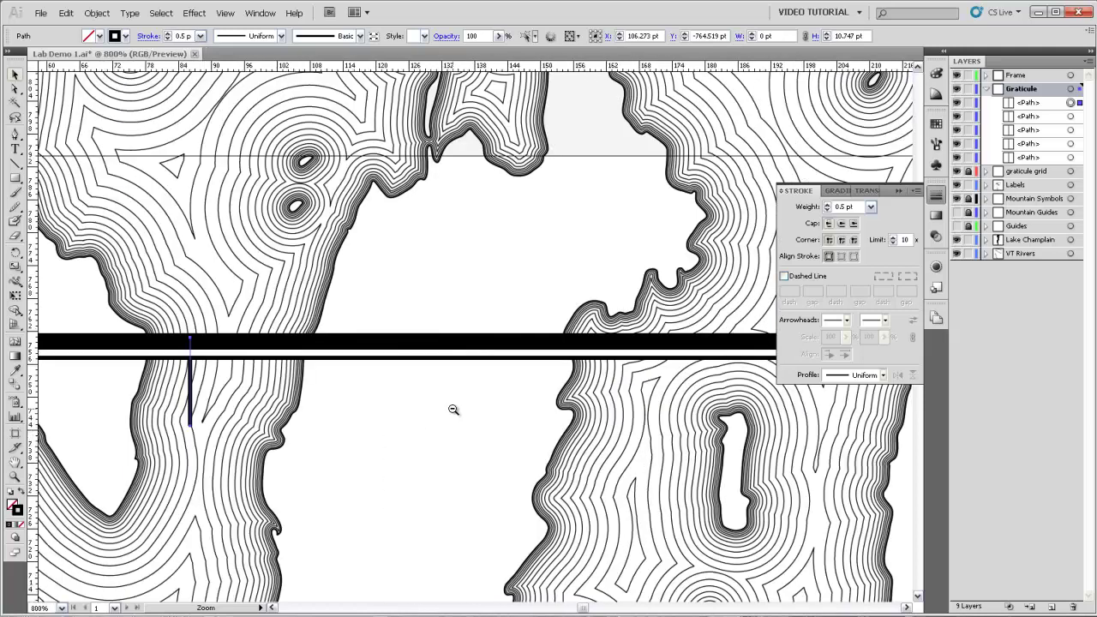
{"action": "left_click", "coordinate": [453, 409], "text": "ctrl+alt"}
{"action": "key", "text": "space"}
{"action": "left_click_drag", "start_coordinate": [385, 275], "coordinate": [535, 347]}
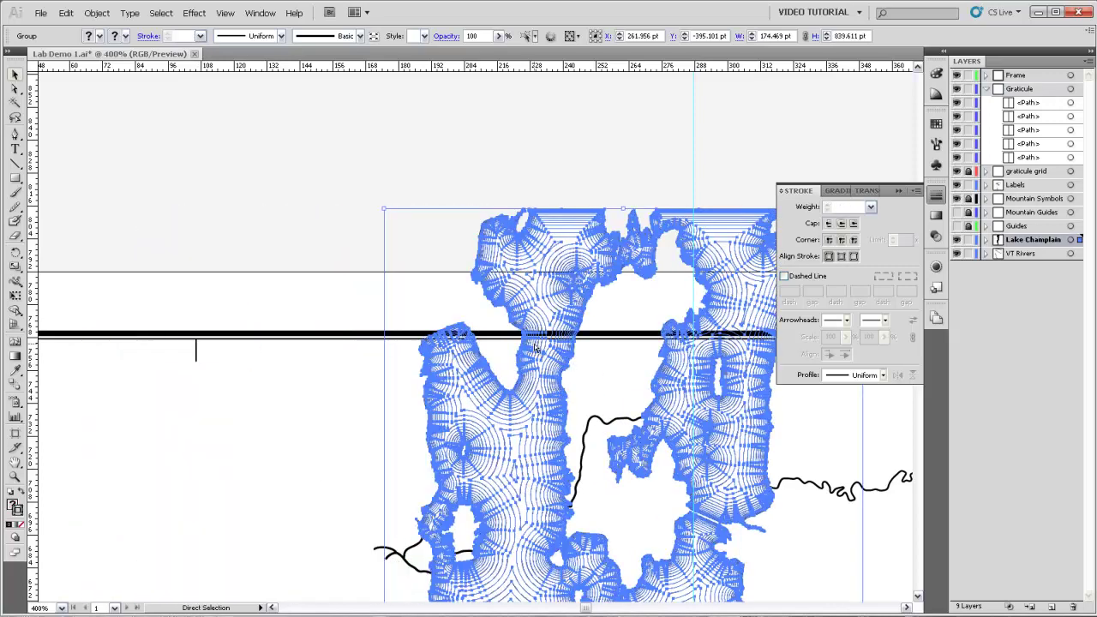
- Undo the lake's accidental move, lock Lake Champlain and VT Rivers, and copy a tick to the right guide
{"action": "key", "text": "ctrl+z"}
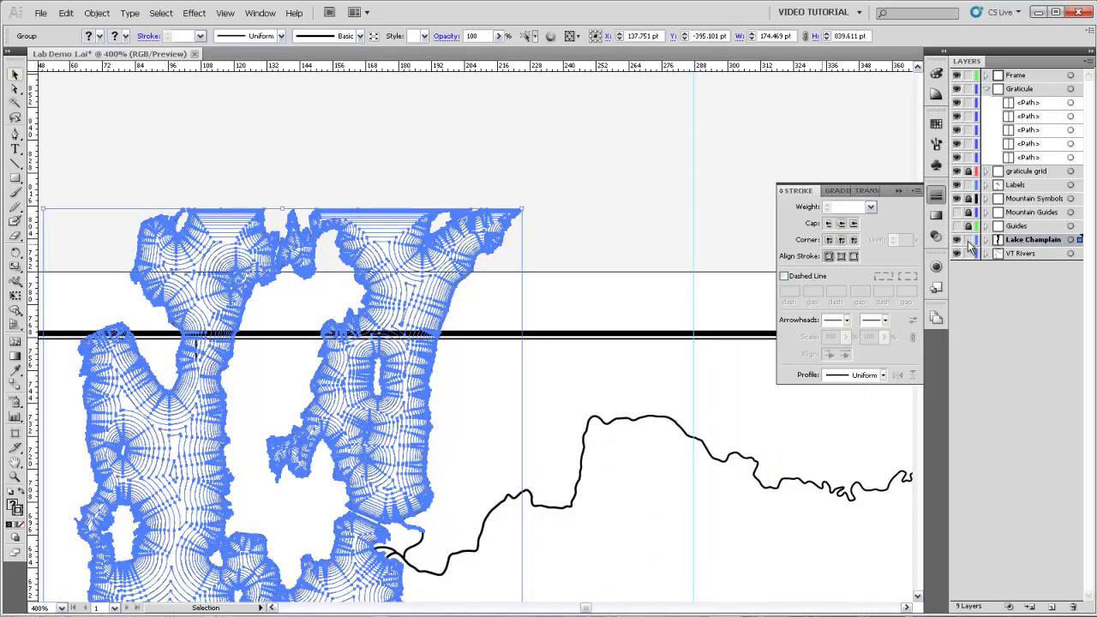
{"action": "left_click_drag", "start_coordinate": [971, 242], "coordinate": [969, 254]}
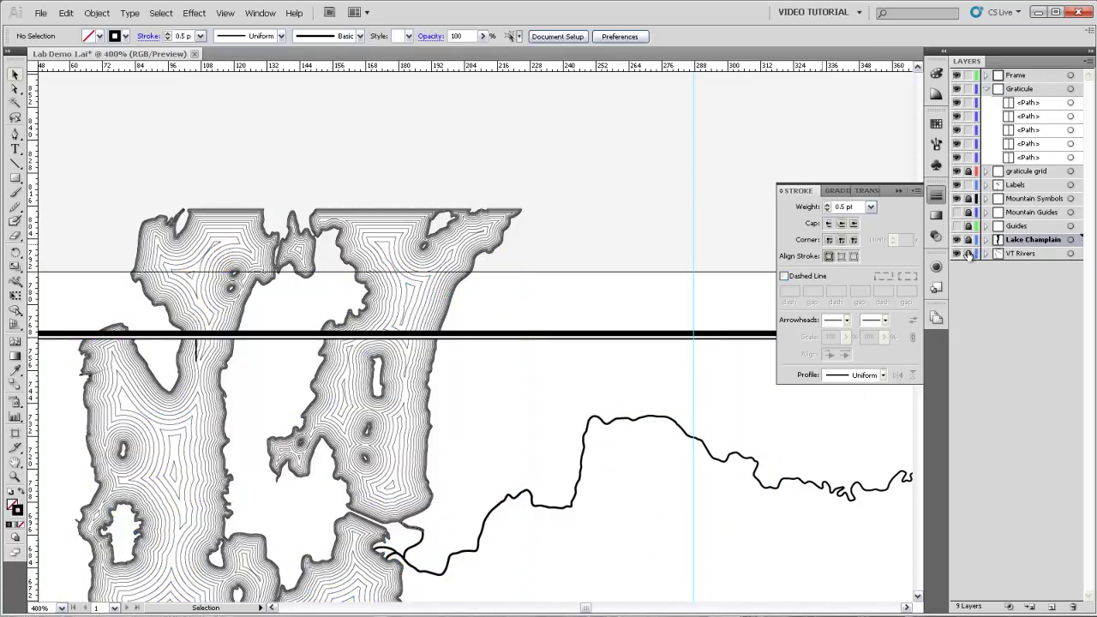
{"action": "left_click", "coordinate": [196, 348]}
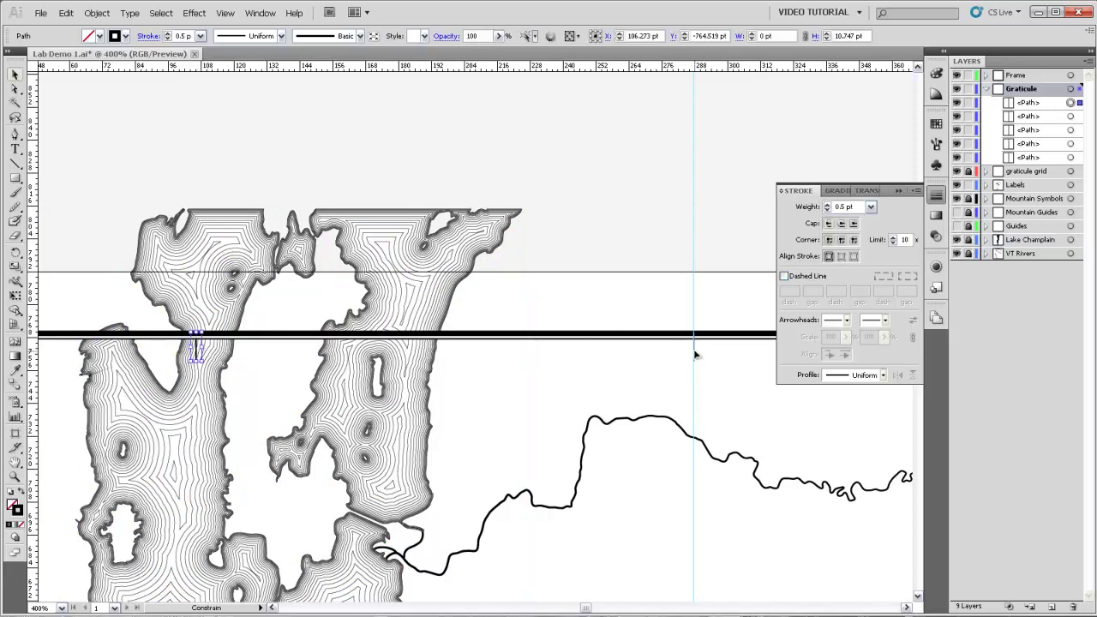
{"action": "left_click_drag", "start_coordinate": [688, 380], "coordinate": [766, 363]}
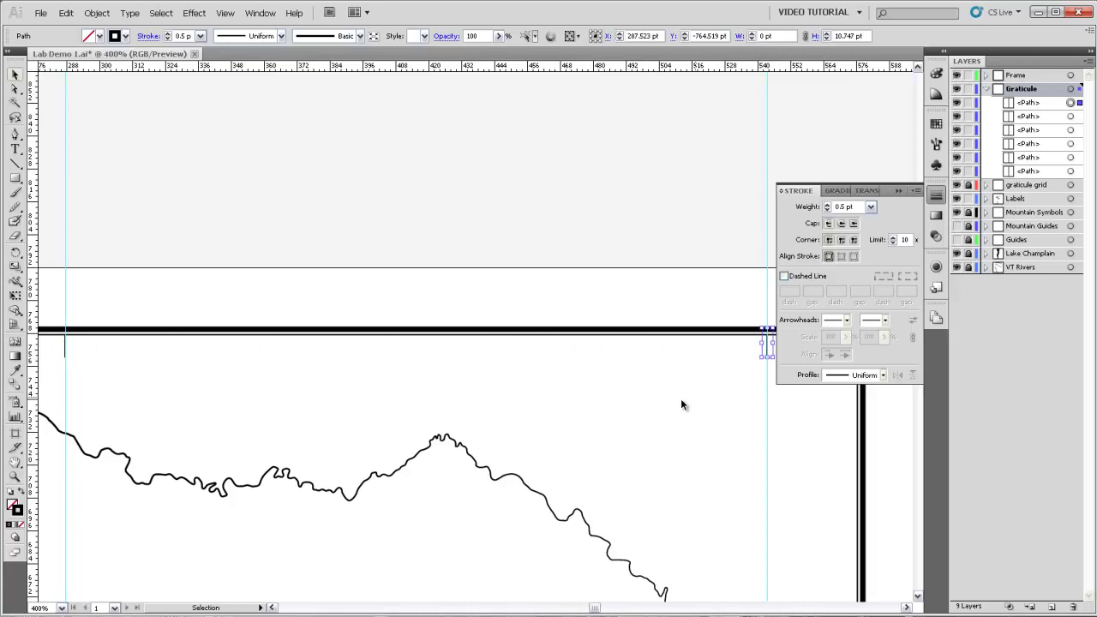
{"action": "left_click", "coordinate": [638, 416]}
{"action": "left_click", "coordinate": [505, 408], "text": "ctrl+alt"}
- Zoom out to the whole framed map, collapse Graticule, and hide the graticule grid layer
{"action": "left_click", "coordinate": [505, 408], "text": "ctrl+alt"}
{"action": "left_click", "coordinate": [506, 408], "text": "ctrl+alt"}
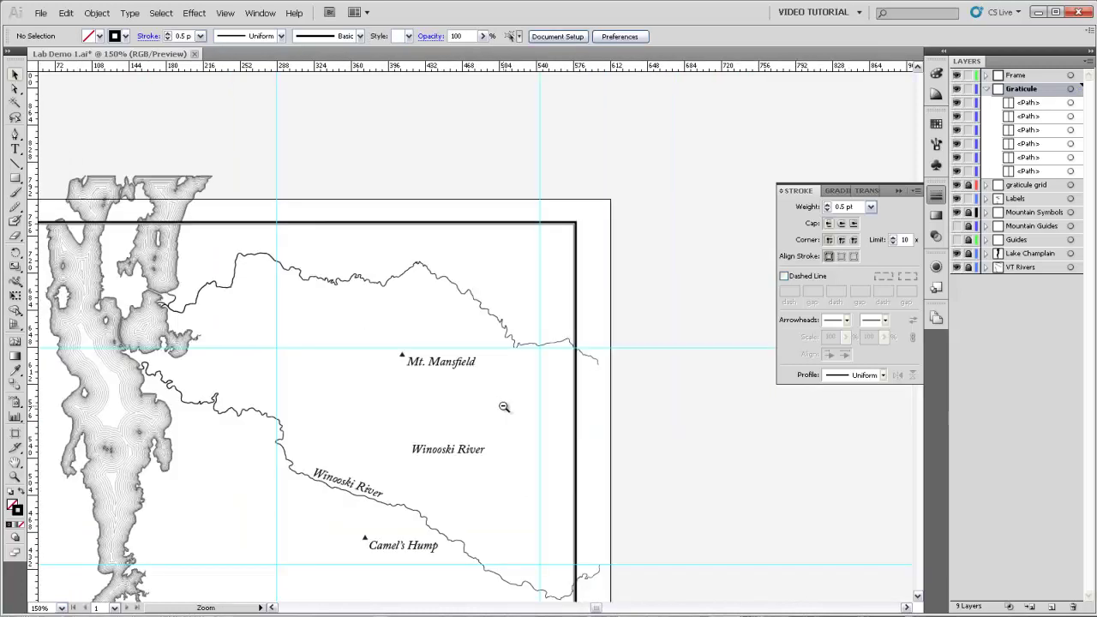
{"action": "left_click_drag", "start_coordinate": [338, 417], "coordinate": [531, 293]}
{"action": "left_click", "coordinate": [317, 327], "text": "ctrl+alt"}
{"action": "left_click_drag", "start_coordinate": [456, 377], "coordinate": [338, 257]}
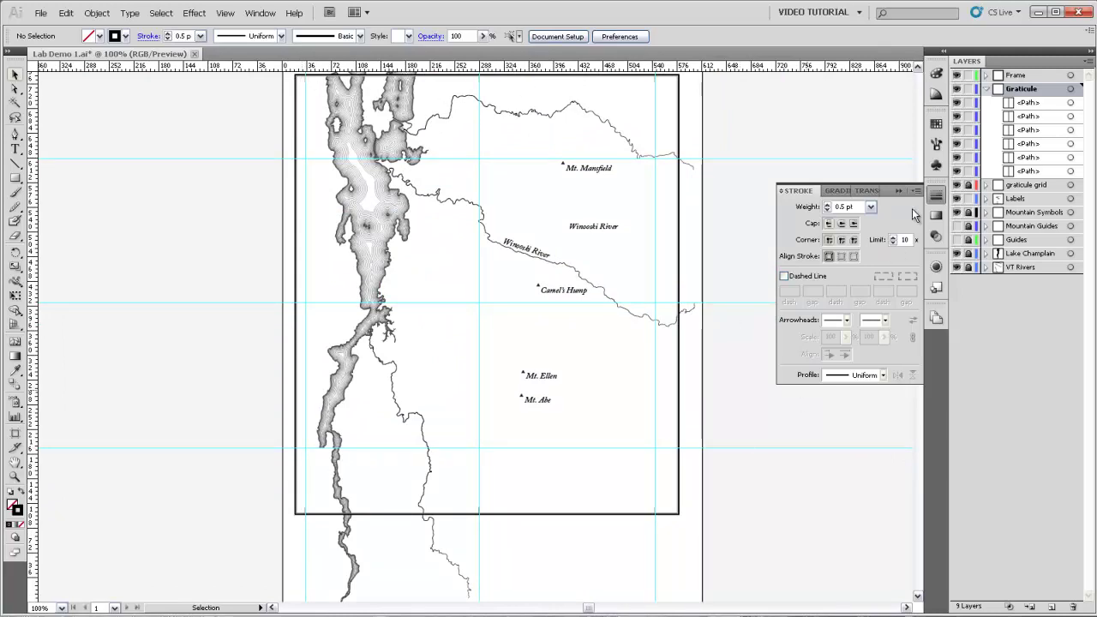
{"action": "left_click", "coordinate": [987, 89]}
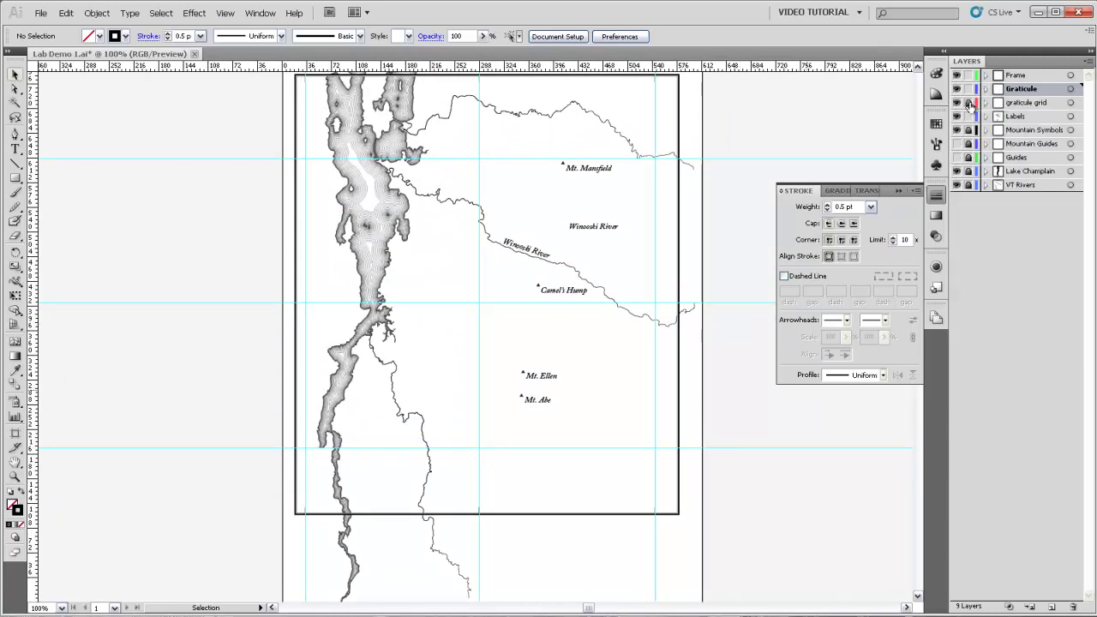
{"action": "left_click", "coordinate": [957, 102]}
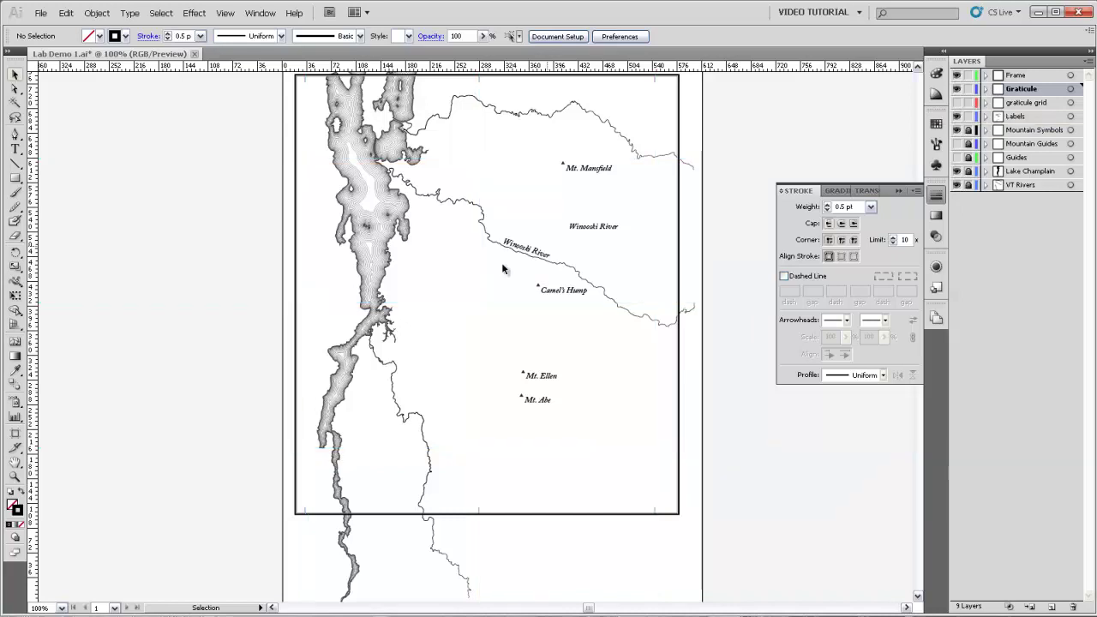
{"action": "scroll", "coordinate": [502, 275], "scroll_direction": "up", "scroll_amount": 4}
{"action": "scroll", "coordinate": [502, 274], "scroll_direction": "right", "scroll_amount": 4}
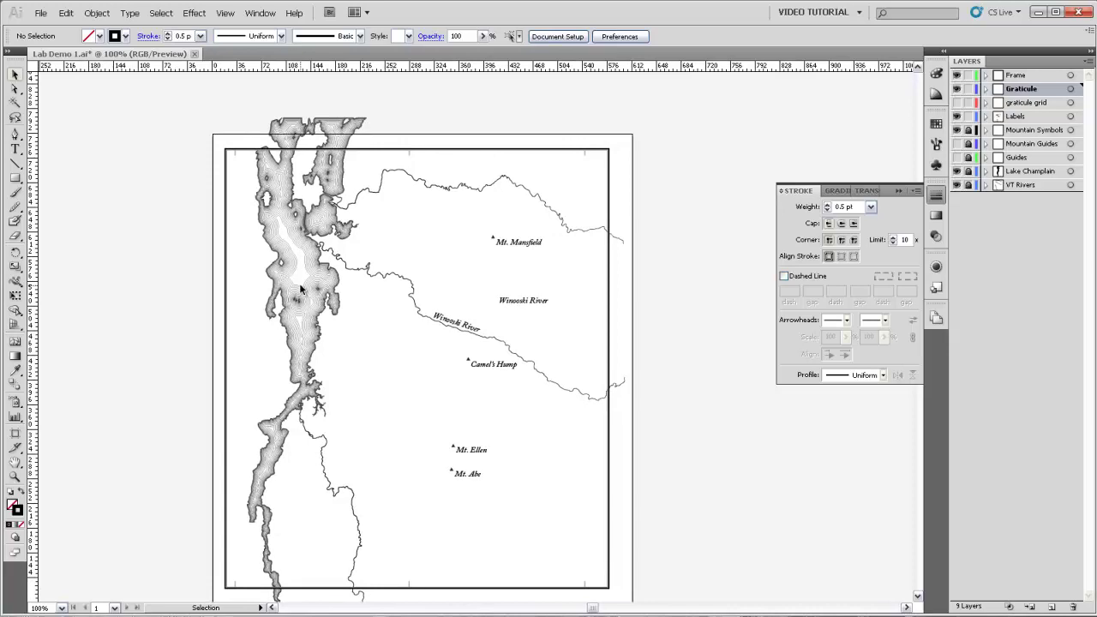
{"action": "scroll", "coordinate": [377, 394], "scroll_direction": "down", "scroll_amount": 1}
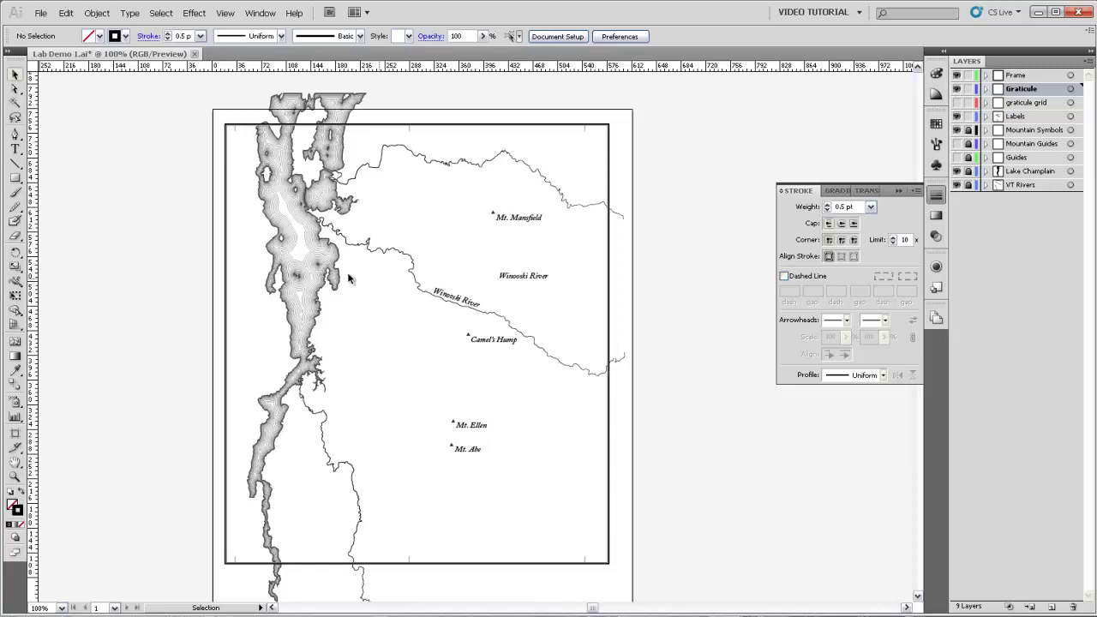
- Unlock Lake Champlain and move all its compound paths out of the <Group> into the layer
{"action": "left_click", "coordinate": [969, 172]}
{"action": "left_click", "coordinate": [987, 172]}
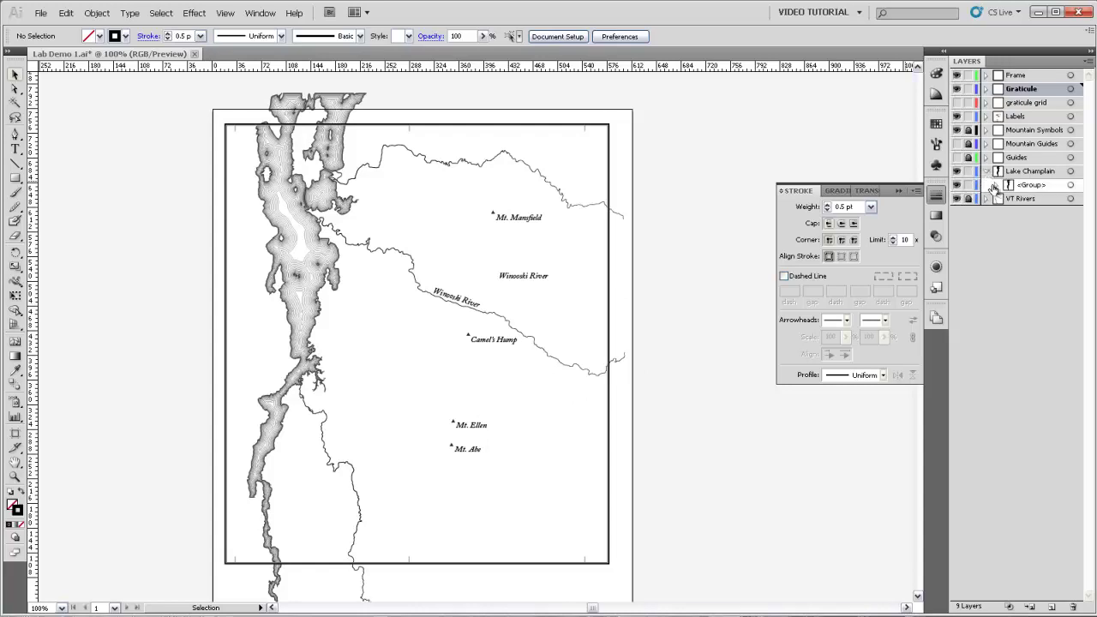
{"action": "left_click", "coordinate": [996, 185]}
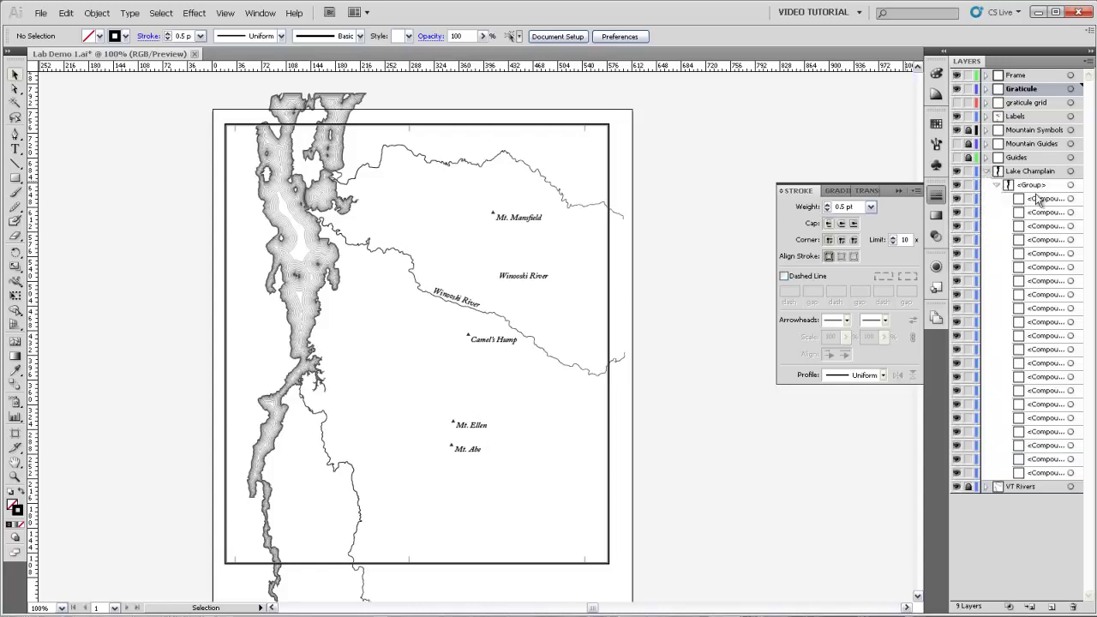
{"action": "left_click", "coordinate": [1043, 474]}
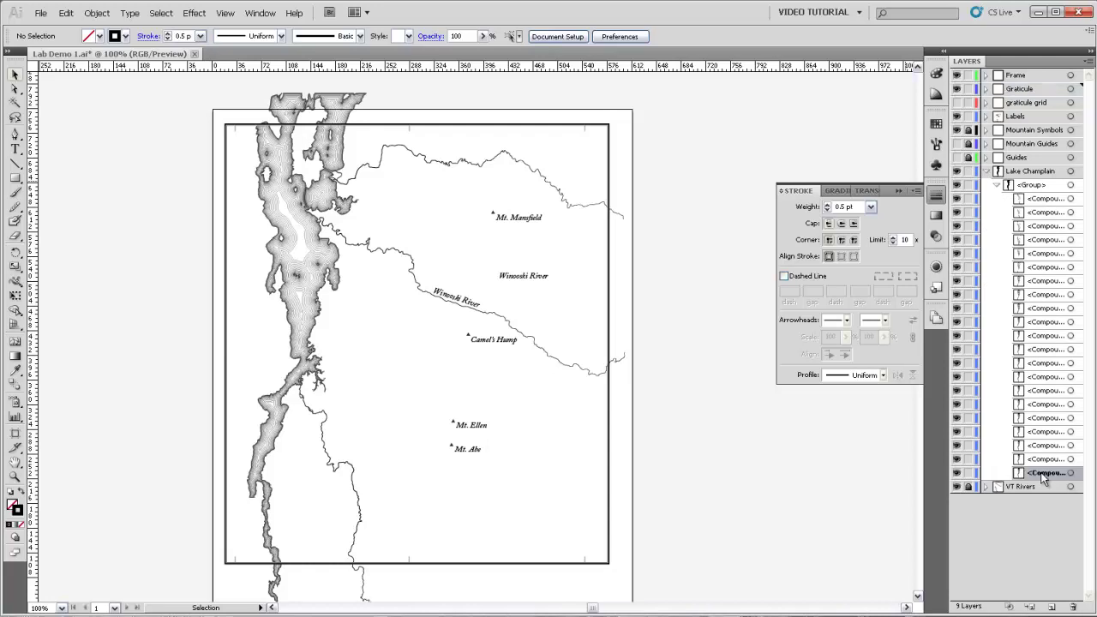
{"action": "left_click", "coordinate": [1037, 201], "text": "shift"}
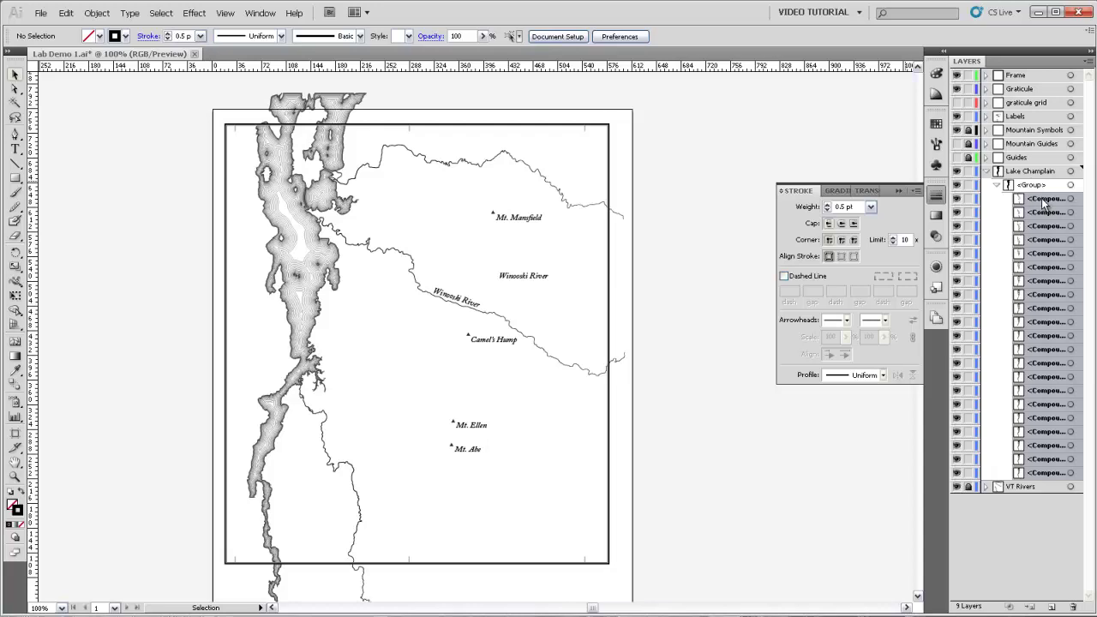
{"action": "left_click_drag", "start_coordinate": [1043, 203], "coordinate": [1047, 188]}
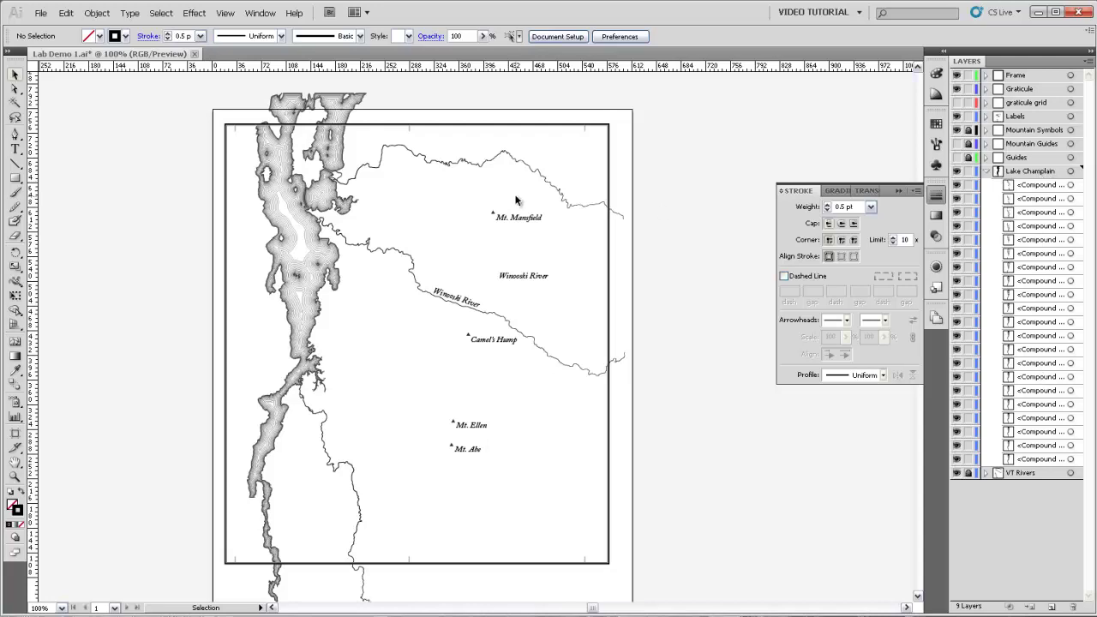
- Enable Smart Guides and draw a 559.409 × 641.273 pt rectangle on Lake Champlain along the inner frame
{"action": "left_click", "coordinate": [225, 13]}
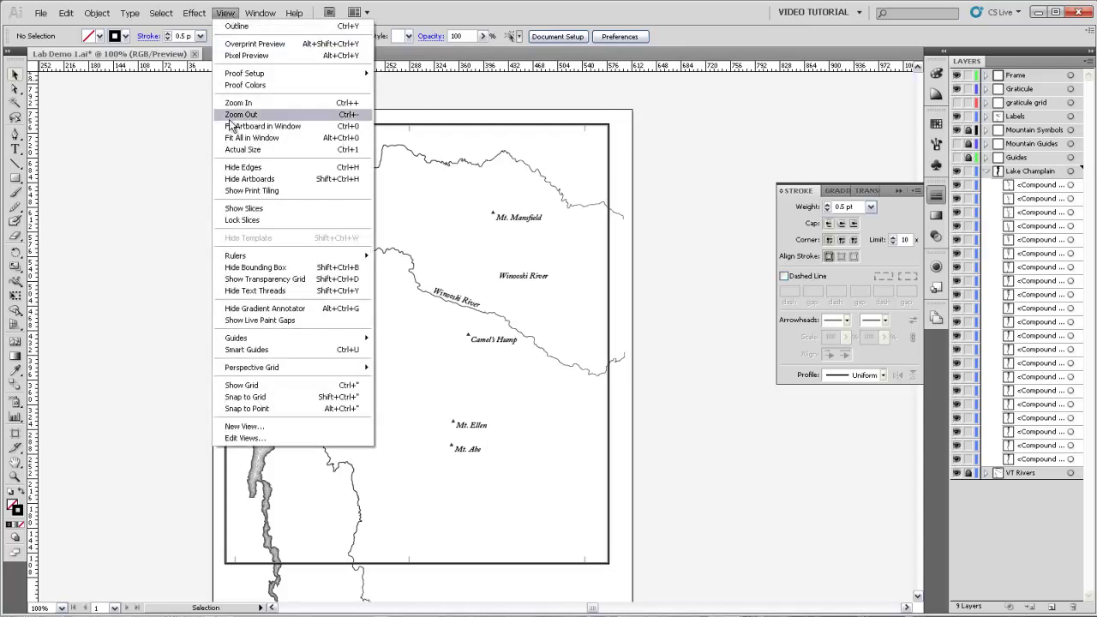
{"action": "left_click", "coordinate": [244, 350]}
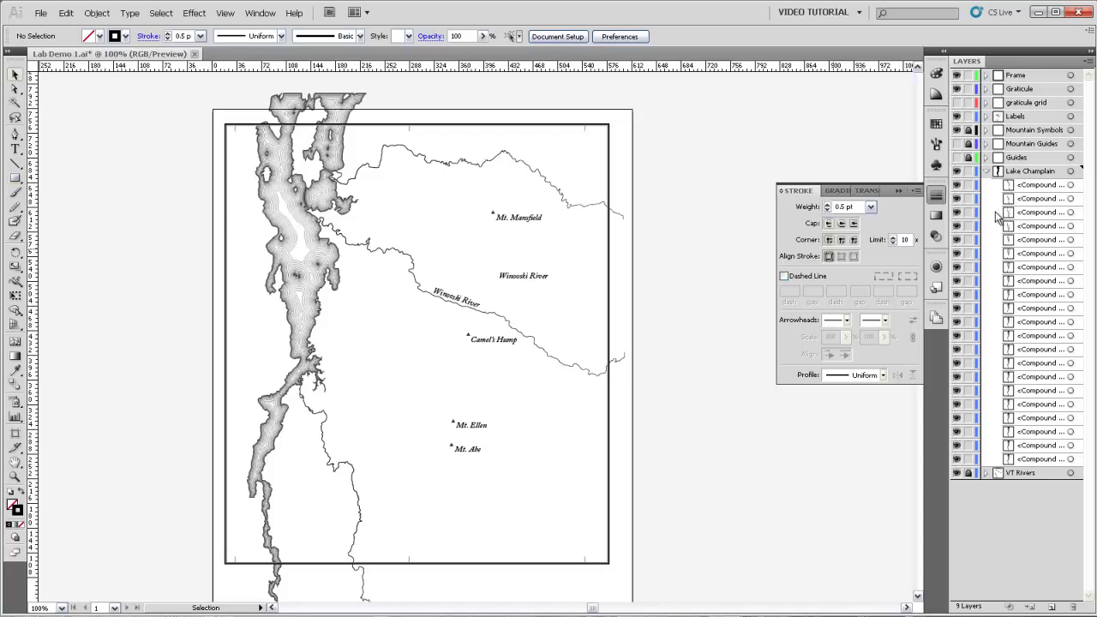
{"action": "left_click", "coordinate": [1033, 170]}
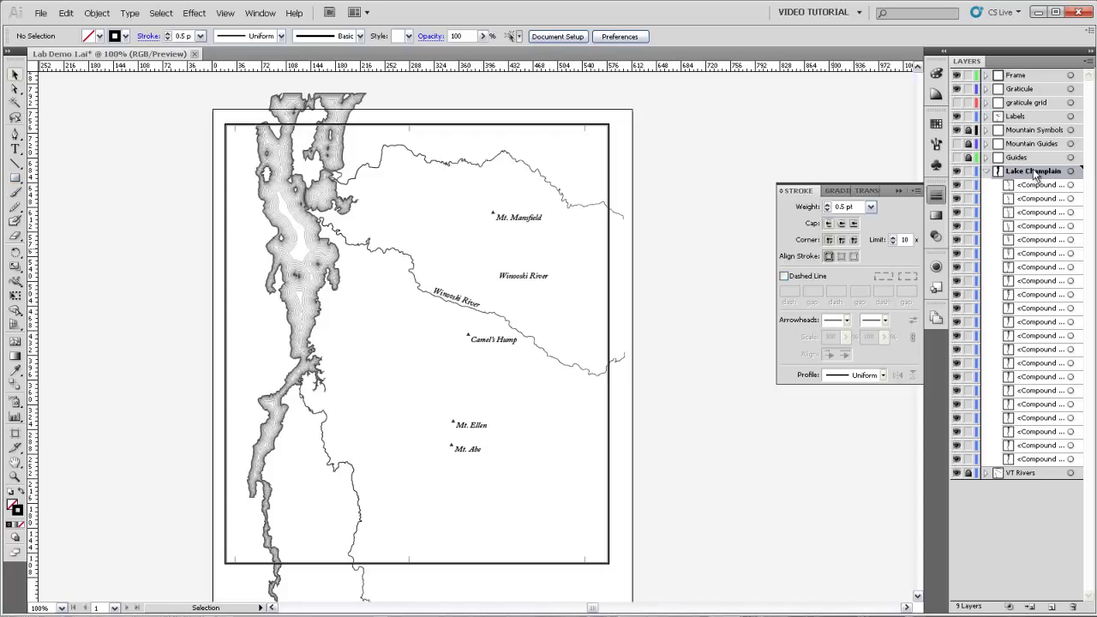
{"action": "left_click", "coordinate": [15, 180]}
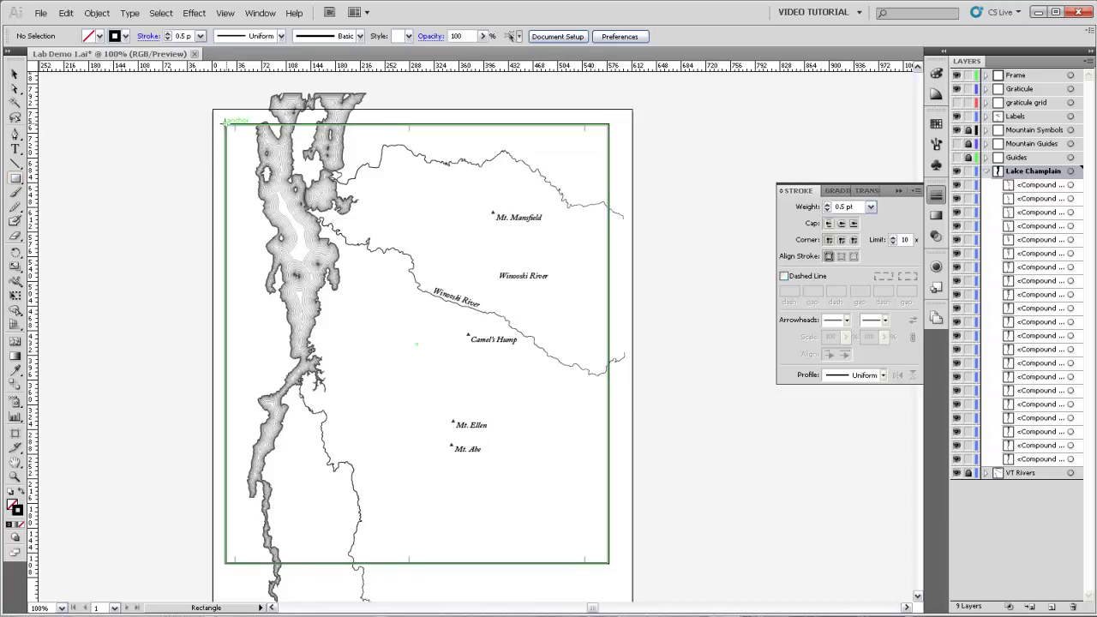
{"action": "mouse_move", "coordinate": [225, 125]}
{"action": "left_mouse_down"}
{"action": "mouse_move", "coordinate": [568, 397]}
{"action": "mouse_move", "coordinate": [642, 580]}
{"action": "mouse_move", "coordinate": [609, 564]}
{"action": "left_mouse_up"}
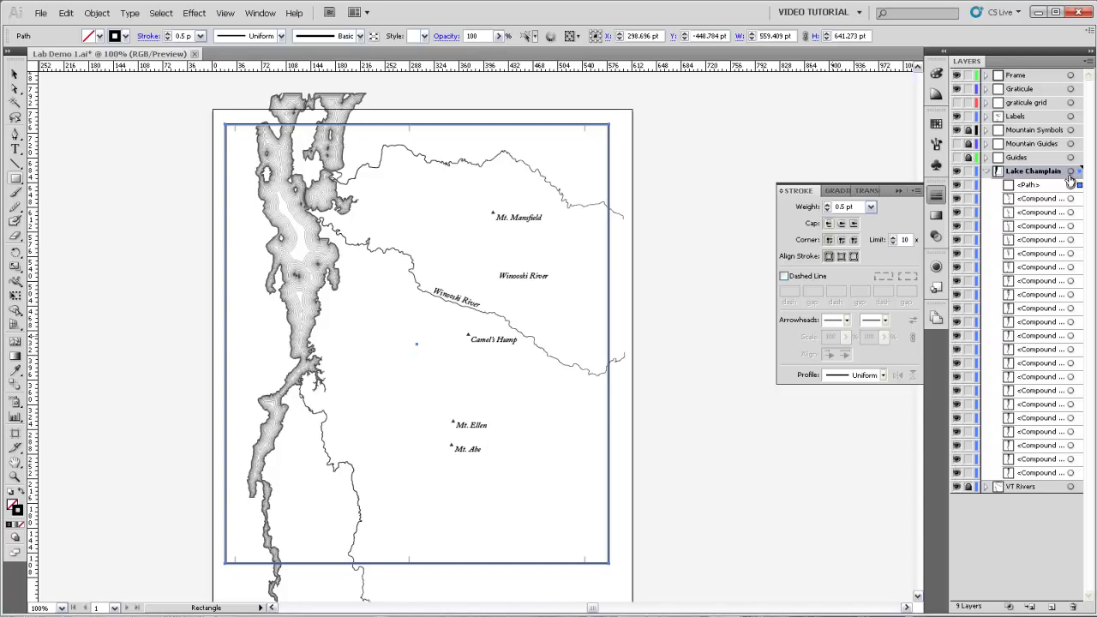
- Make a clipping mask of all Lake Champlain artwork using the inner frame rectangle as the clipping path
{"action": "left_click", "coordinate": [1070, 172]}
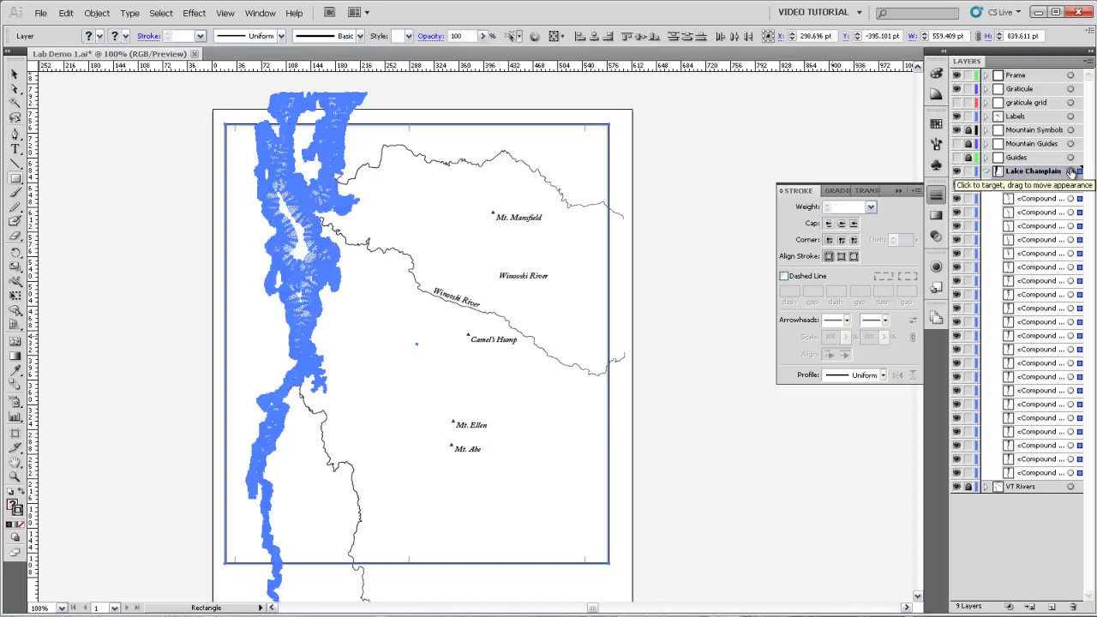
{"action": "left_click", "coordinate": [97, 13]}
{"action": "mouse_move", "coordinate": [129, 326]}
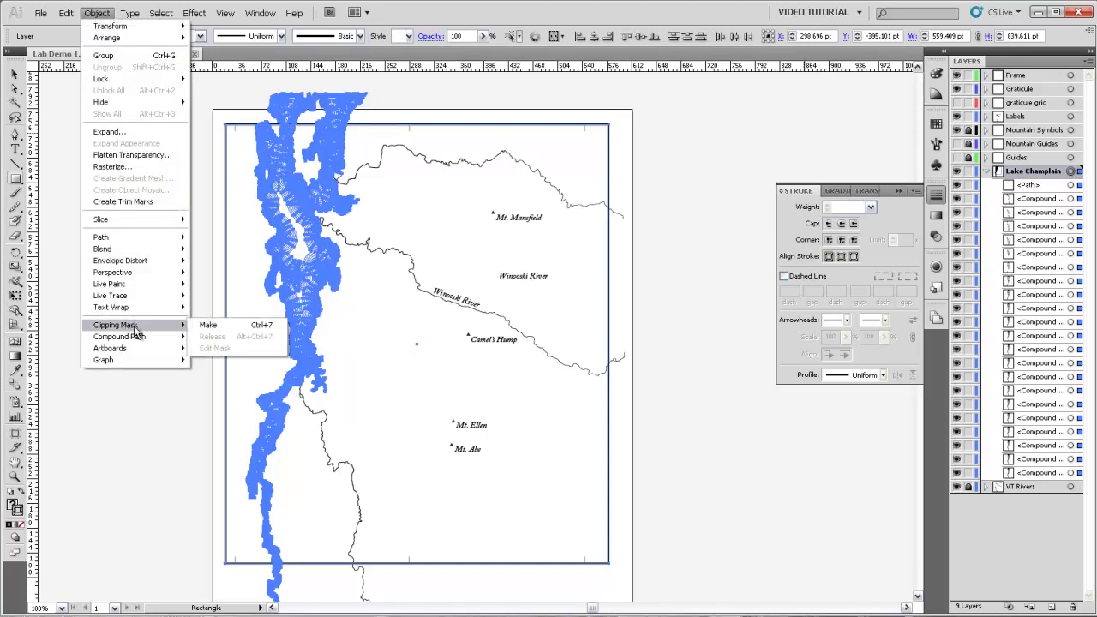
{"action": "left_click", "coordinate": [204, 325]}
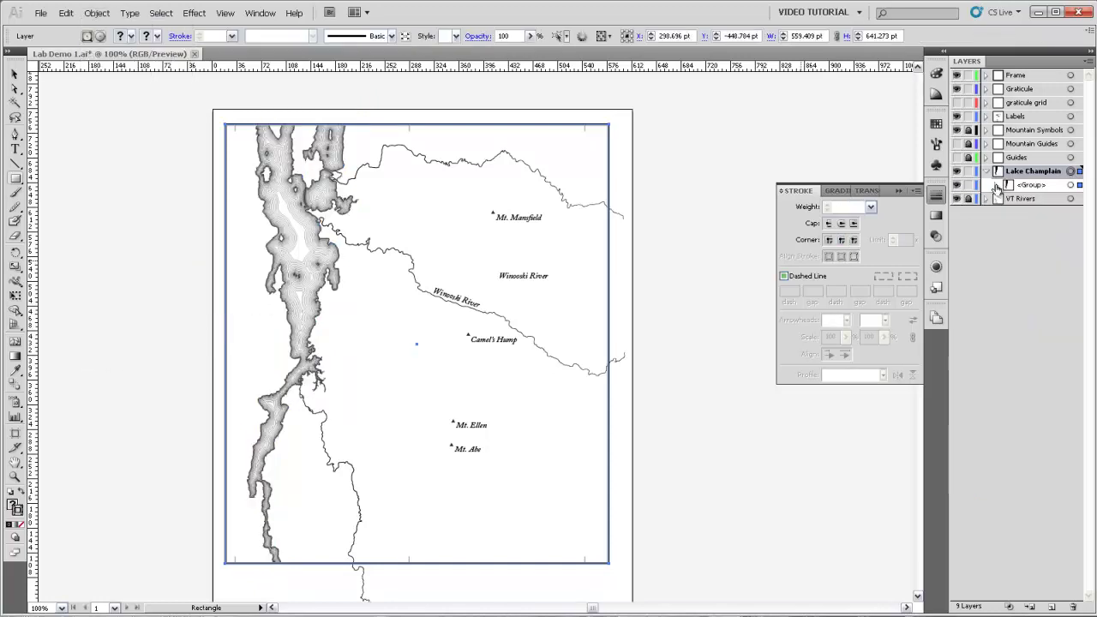
{"action": "left_click", "coordinate": [1002, 185]}
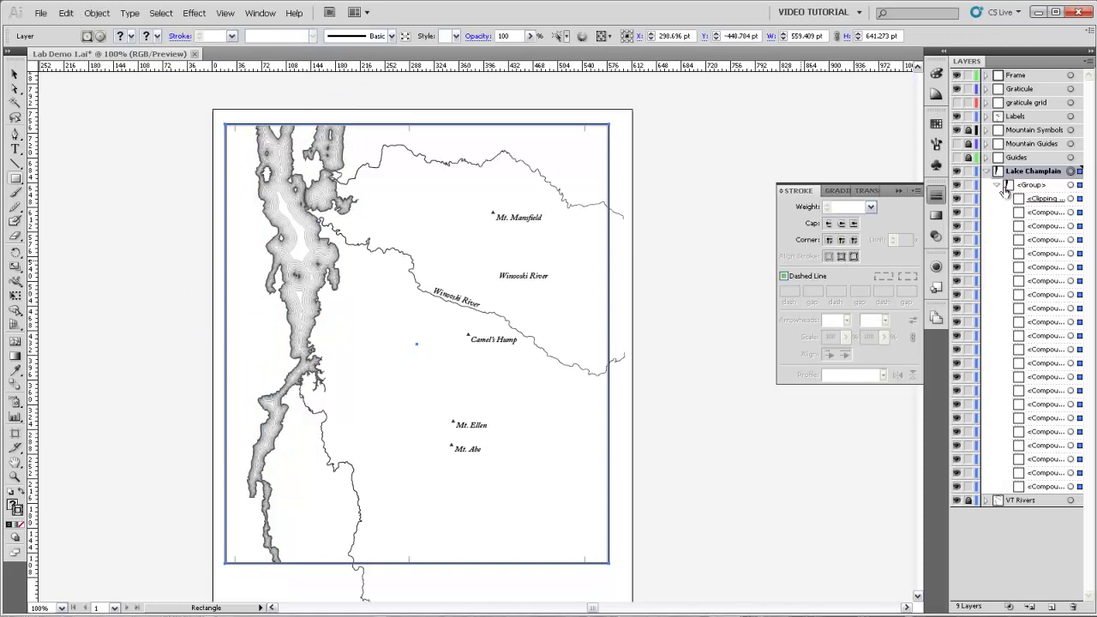
{"action": "left_click", "coordinate": [1070, 199]}
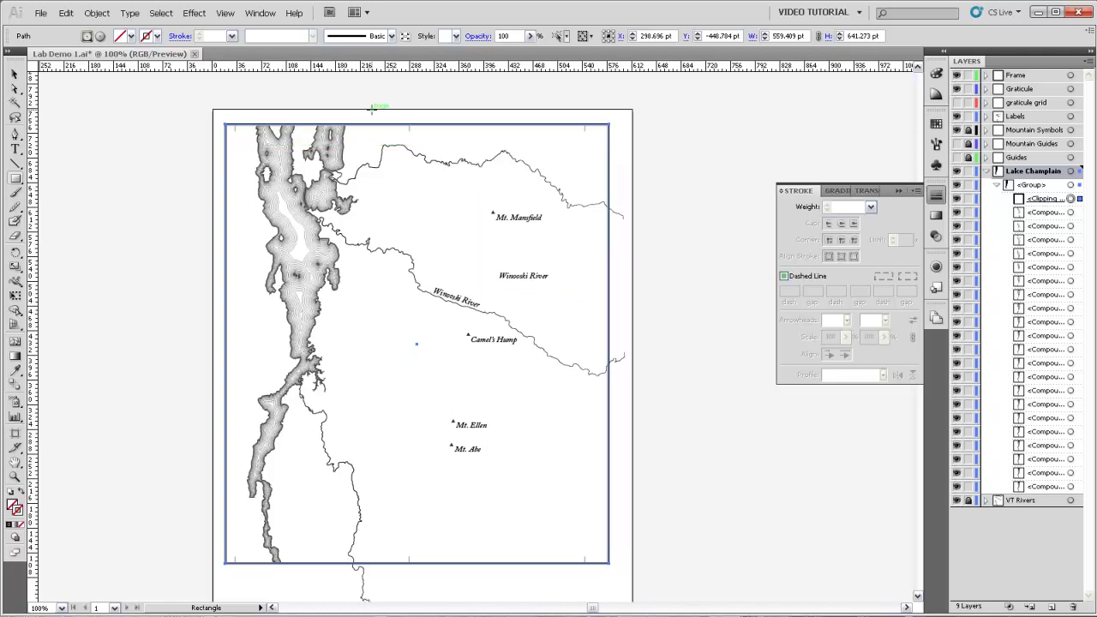
- Draw a rectangle on the VT Rivers layer matching the inner map frame
{"action": "key", "text": "v"}
{"action": "left_click", "coordinate": [678, 308]}
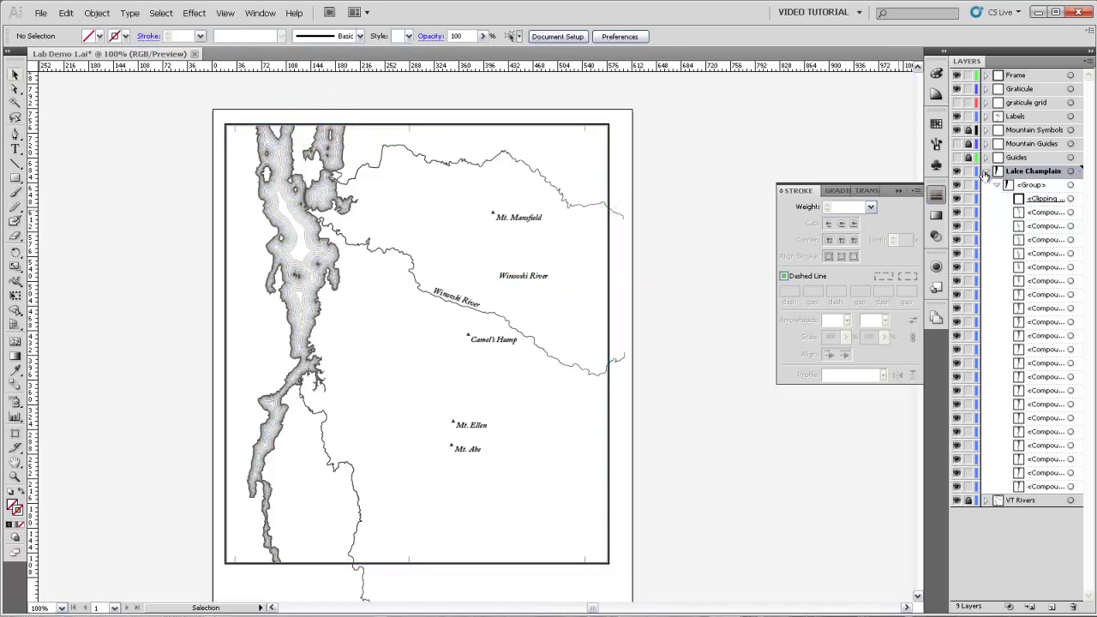
{"action": "left_click", "coordinate": [988, 172]}
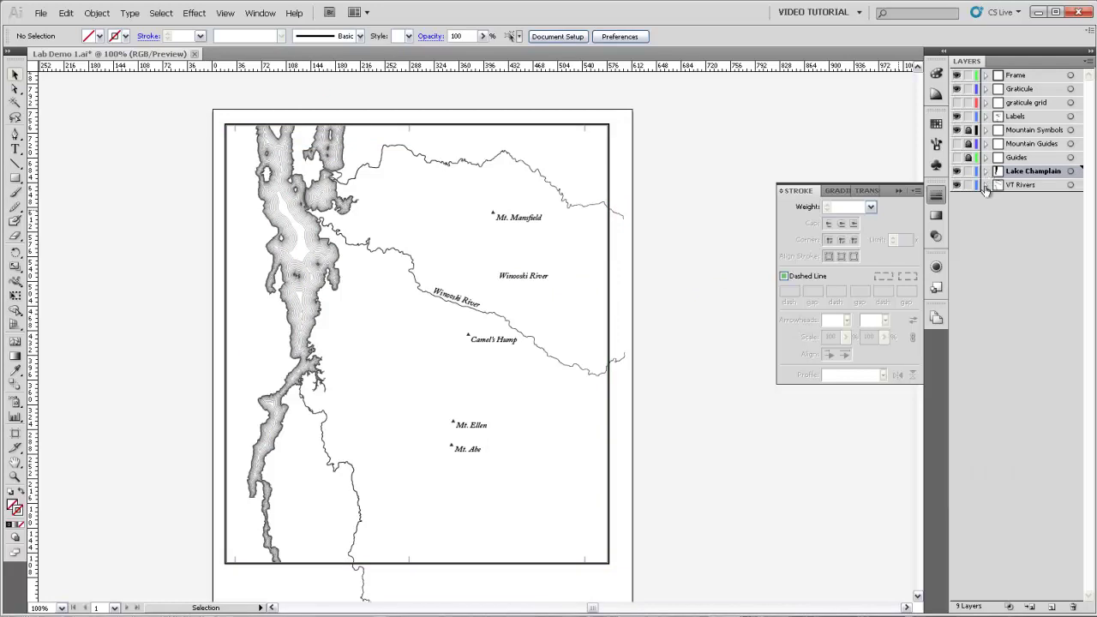
{"action": "left_click", "coordinate": [984, 186]}
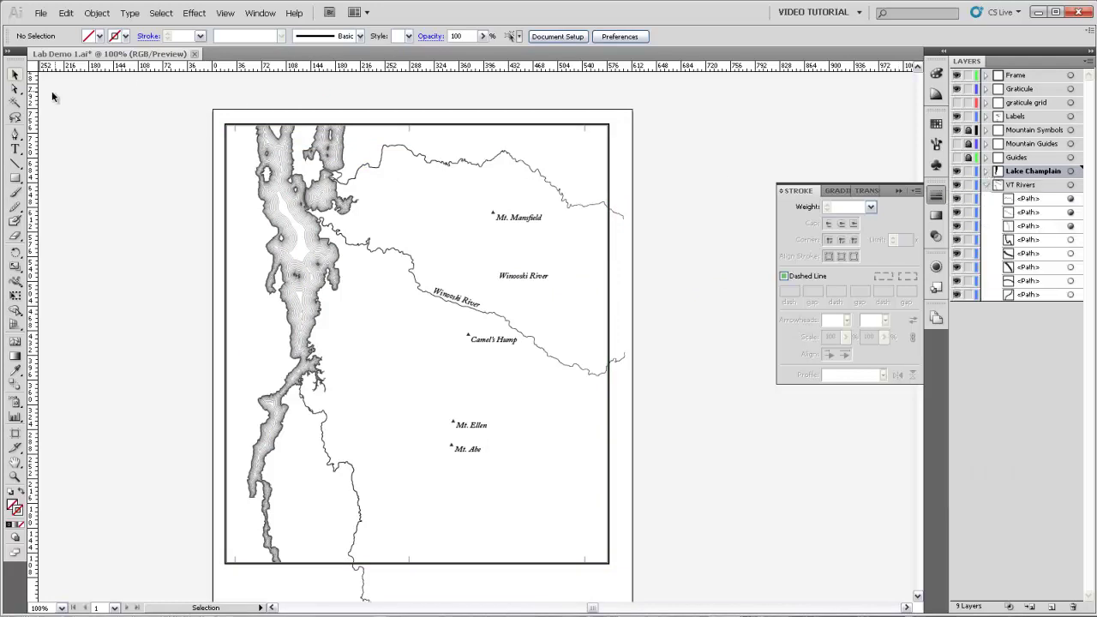
{"action": "left_click", "coordinate": [1033, 185]}
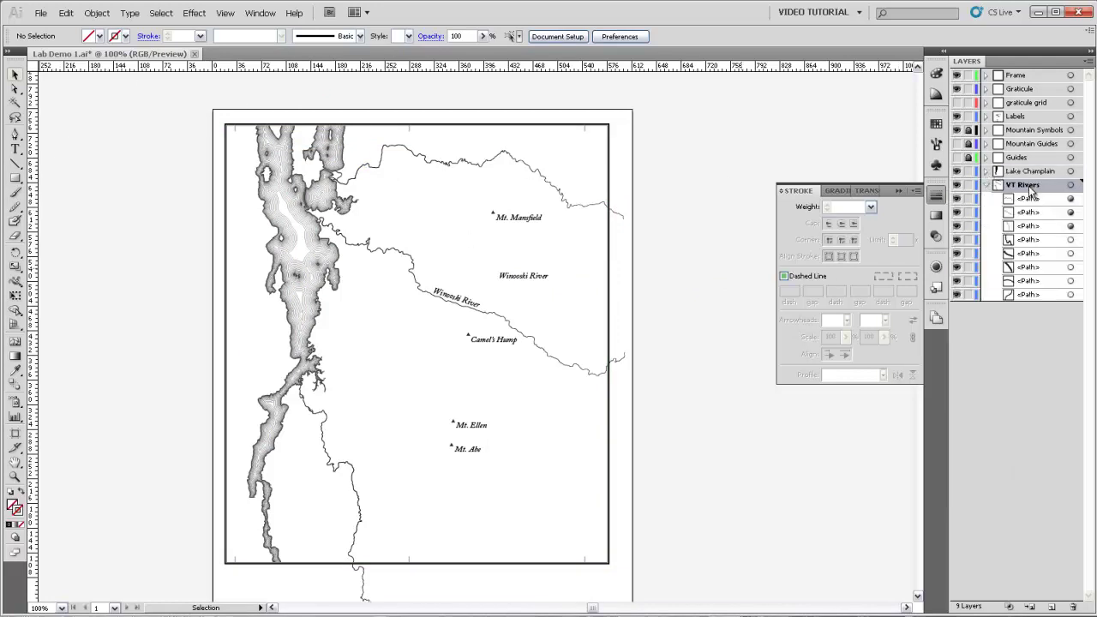
{"action": "left_click", "coordinate": [14, 177]}
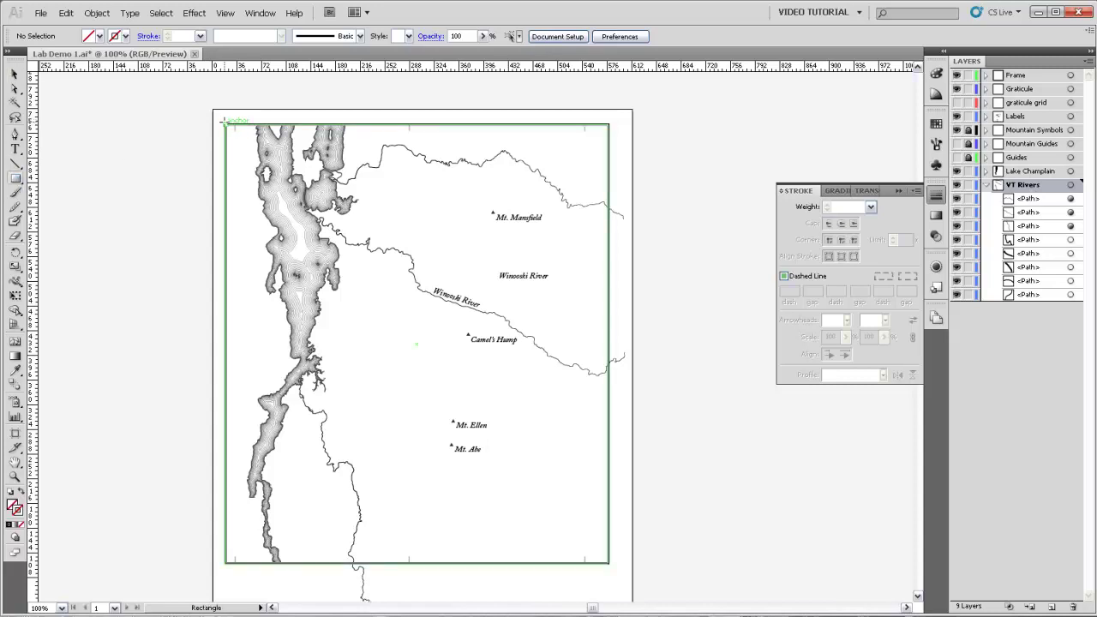
{"action": "left_click_drag", "start_coordinate": [225, 125], "coordinate": [609, 563]}
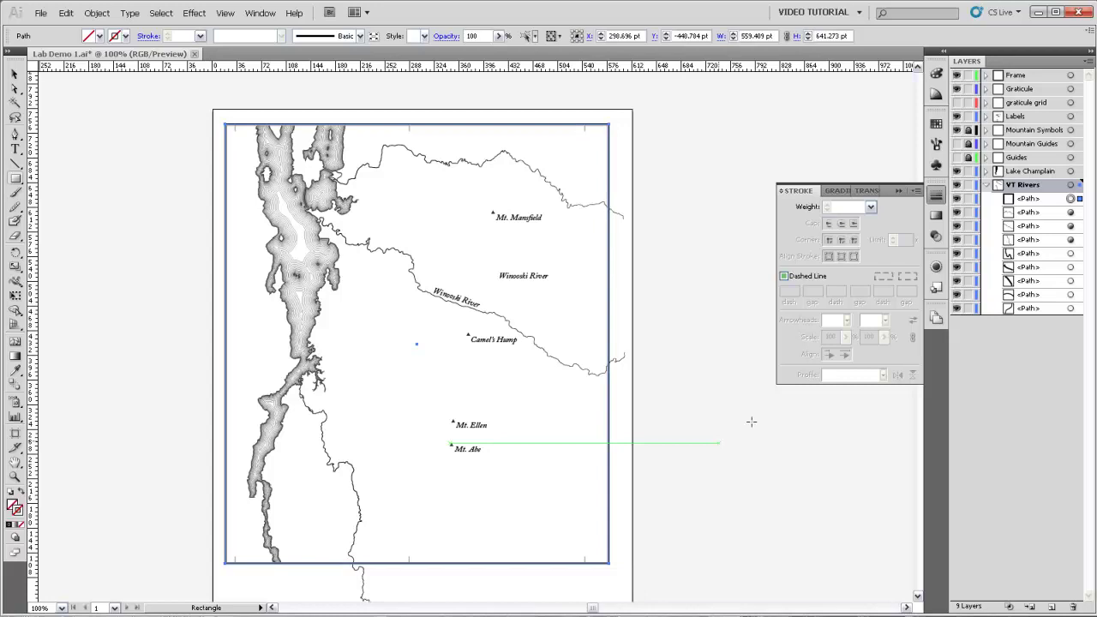
- Clip all VT Rivers paths with that rectangle using Object > Clipping Mask > Make, then deselect
{"action": "left_click", "coordinate": [1070, 185]}
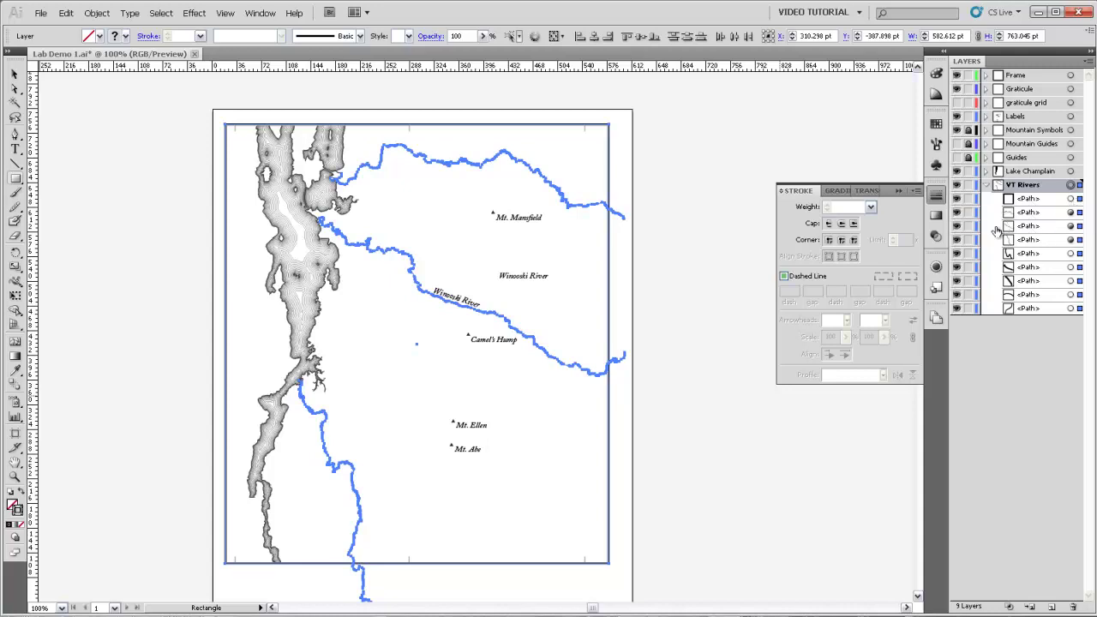
{"action": "left_click", "coordinate": [99, 13]}
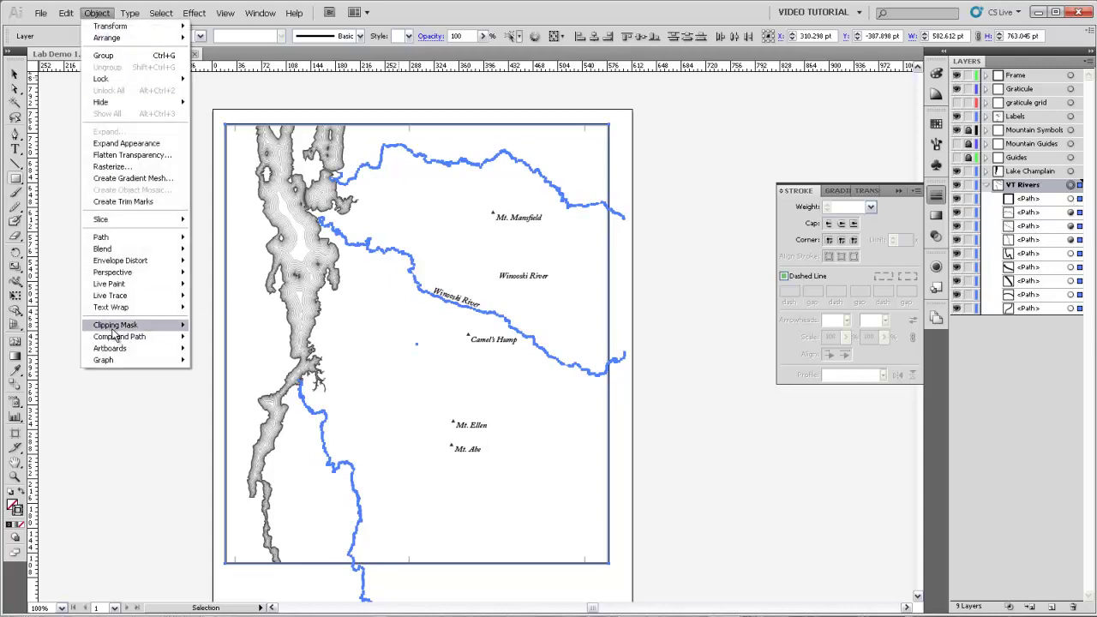
{"action": "mouse_move", "coordinate": [115, 324]}
{"action": "left_click", "coordinate": [206, 324]}
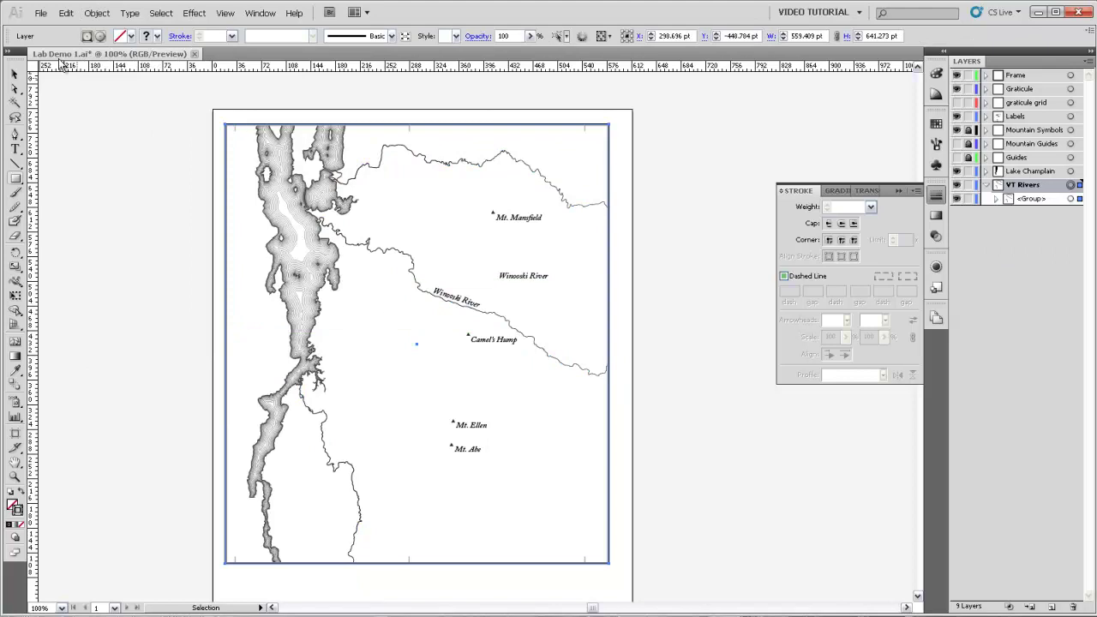
{"action": "left_click", "coordinate": [15, 75]}
{"action": "left_click", "coordinate": [421, 210]}
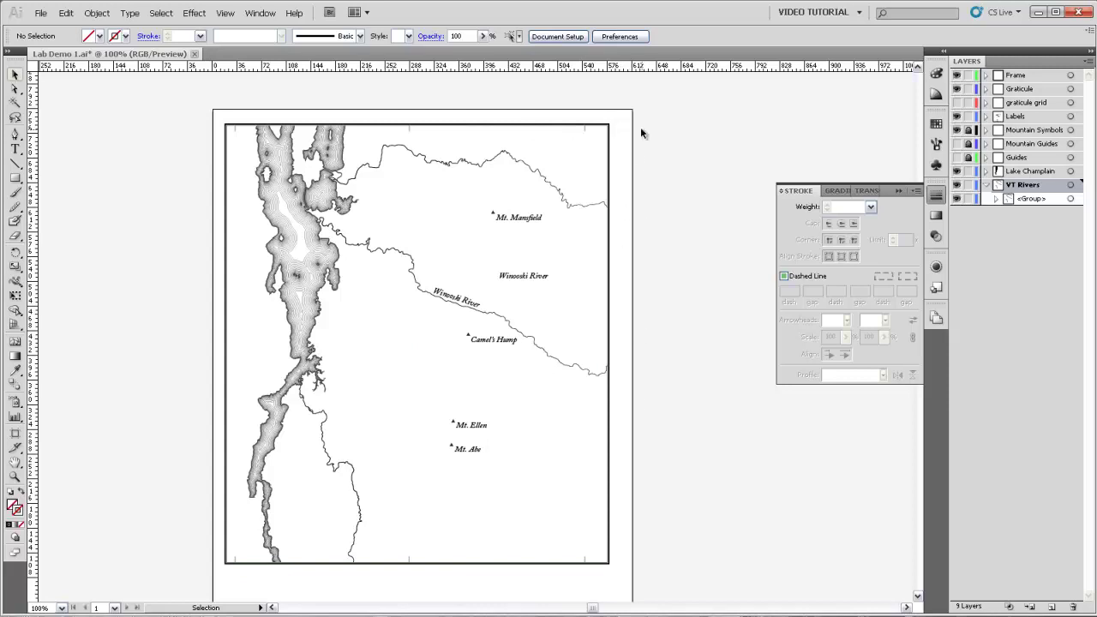
{"action": "left_click", "coordinate": [956, 102]}
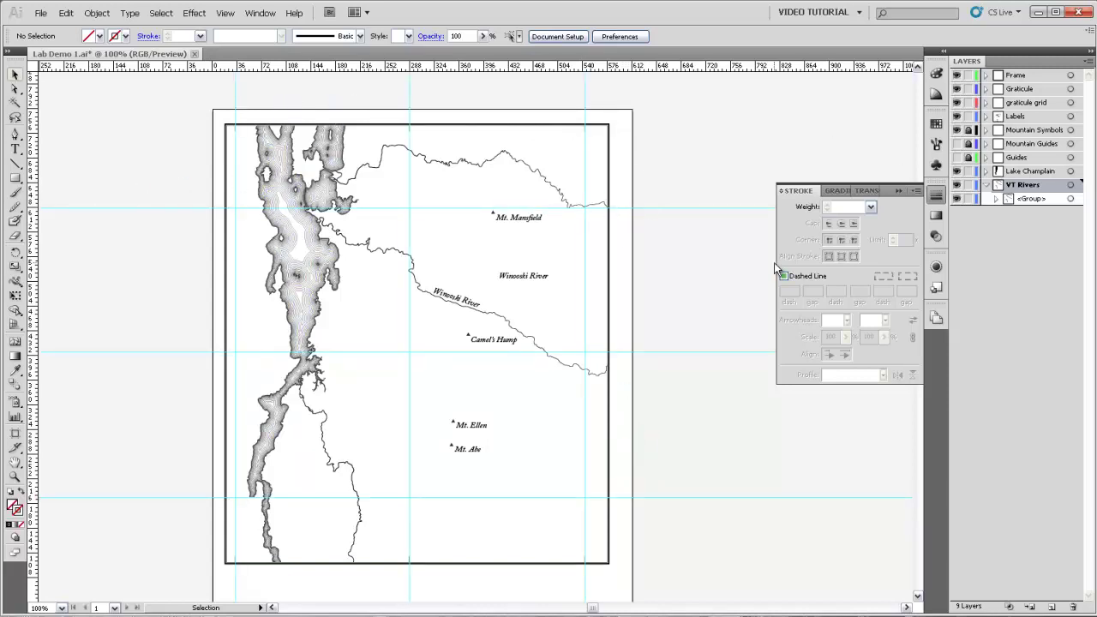
{"action": "left_click", "coordinate": [956, 102]}
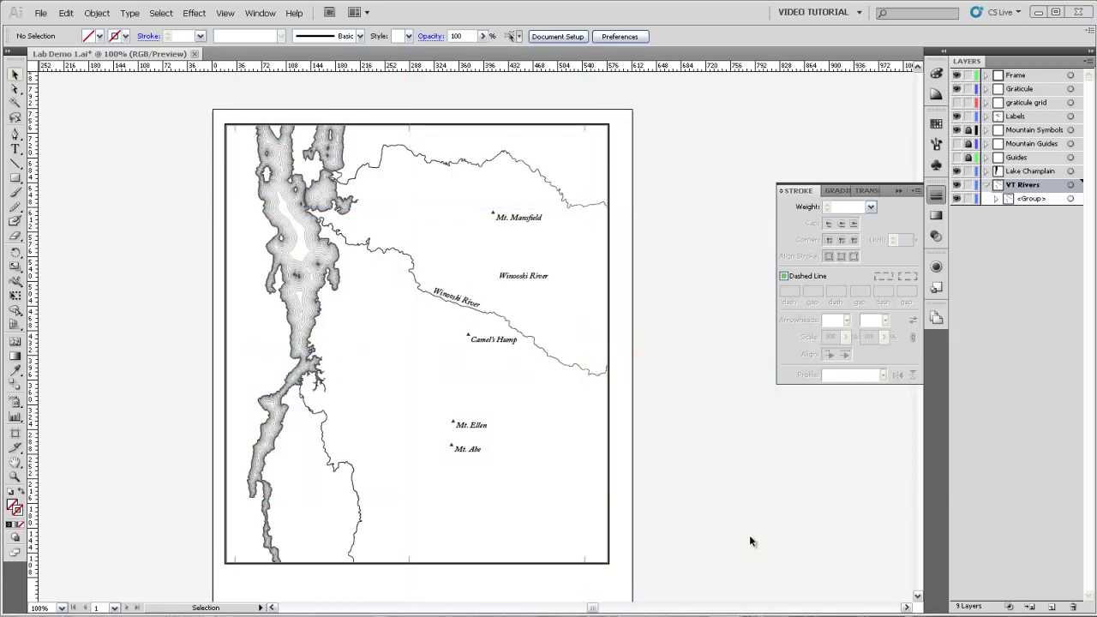
{"action": "scroll", "coordinate": [652, 516], "scroll_direction": "down", "scroll_amount": 3}
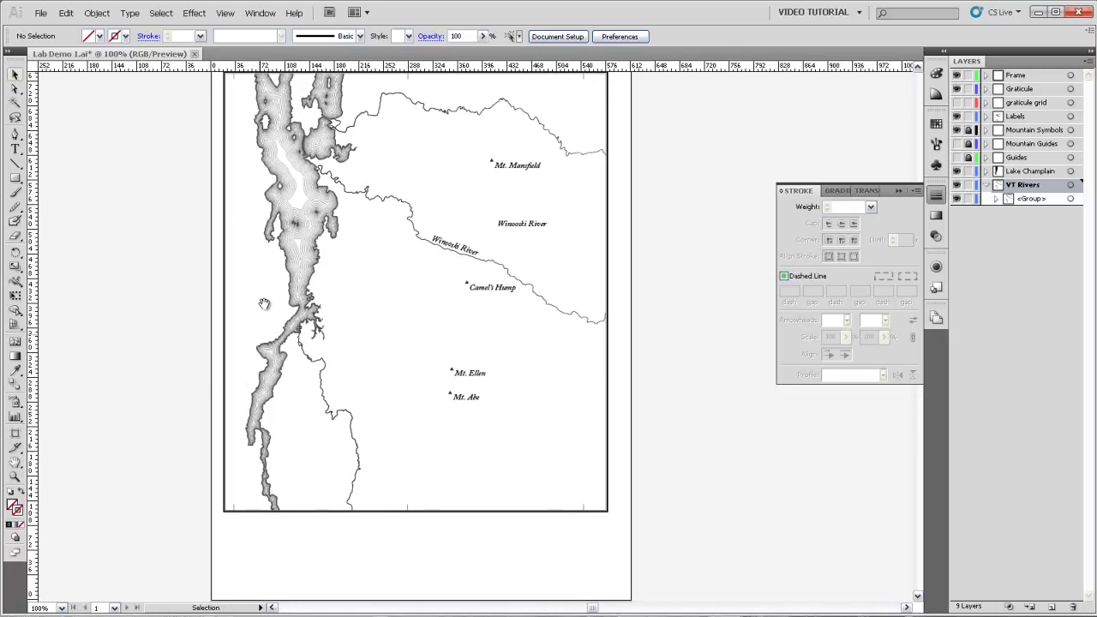
{"action": "scroll", "coordinate": [265, 343], "scroll_direction": "up", "scroll_amount": 2}
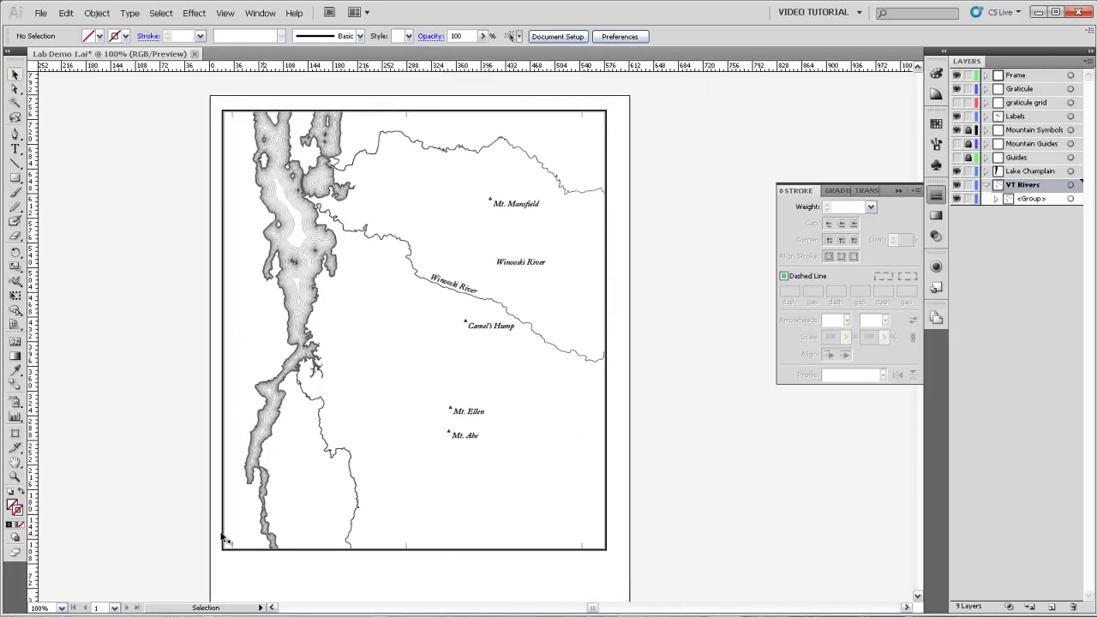
{"action": "scroll", "coordinate": [201, 485], "scroll_direction": "down", "scroll_amount": 3}
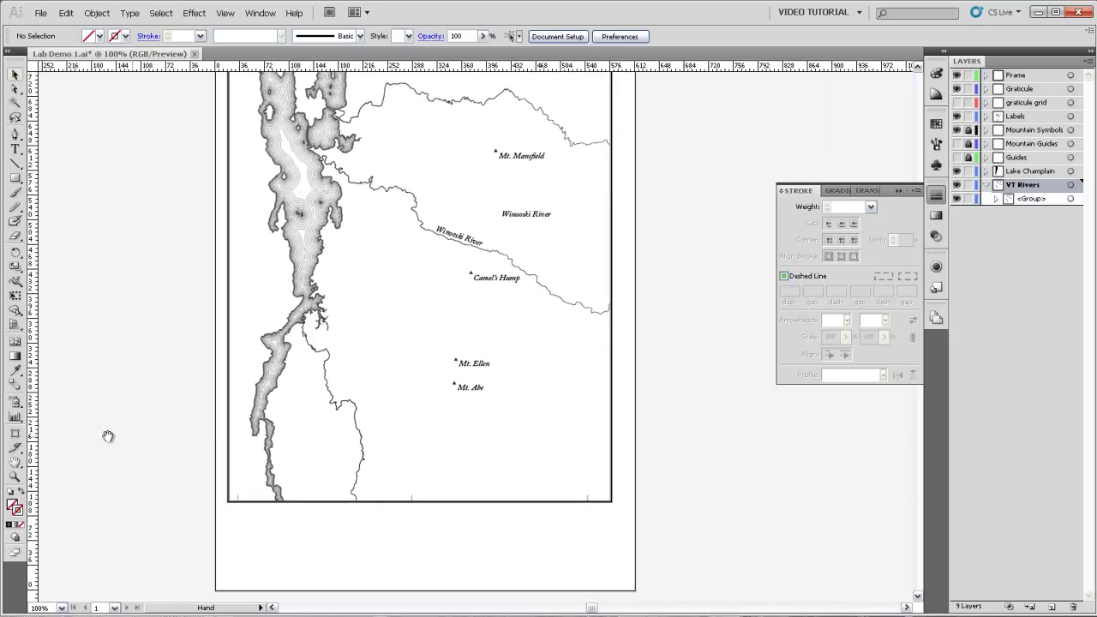
- With the Artboard tool, snap the artboard's bottom-left corner to the frame's bottom-left corner
{"action": "left_click", "coordinate": [14, 439]}
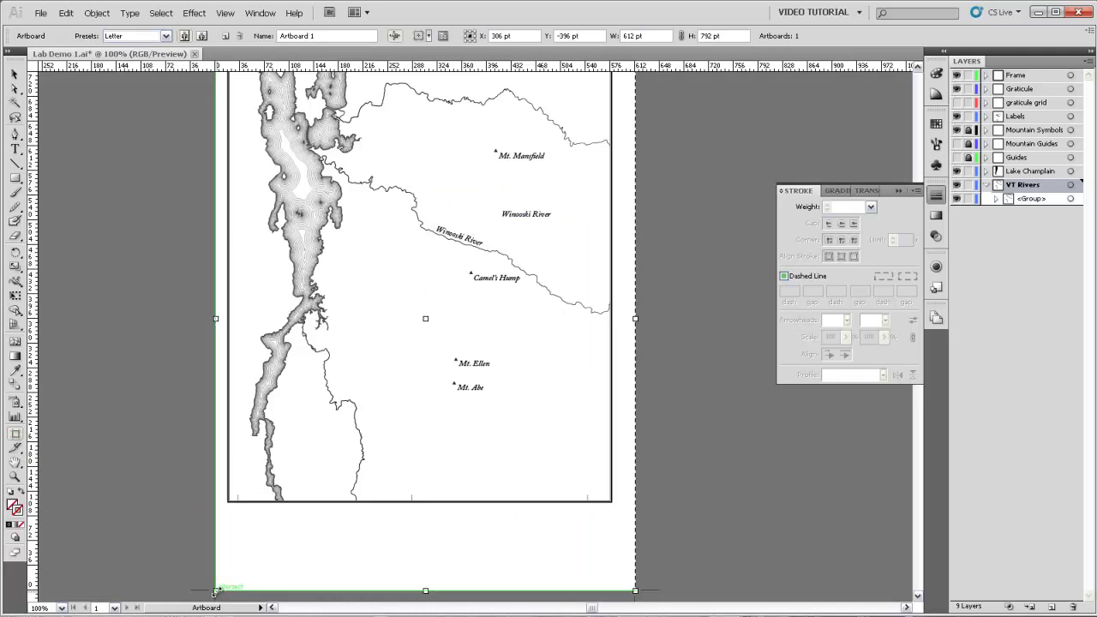
{"action": "left_click_drag", "start_coordinate": [215, 591], "coordinate": [219, 508]}
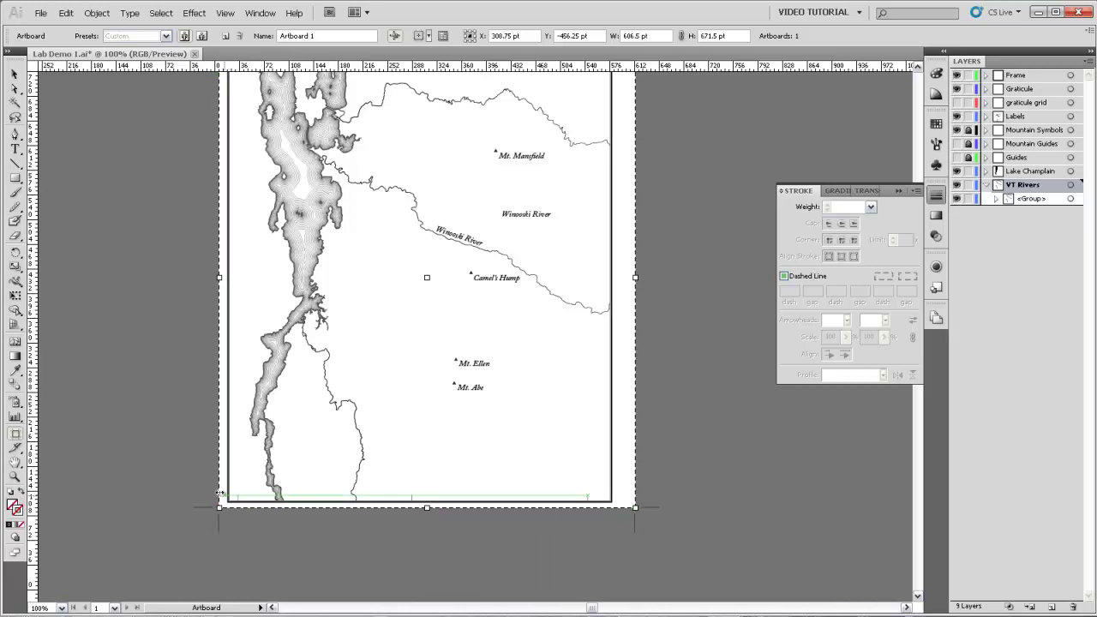
{"action": "key", "text": "z"}
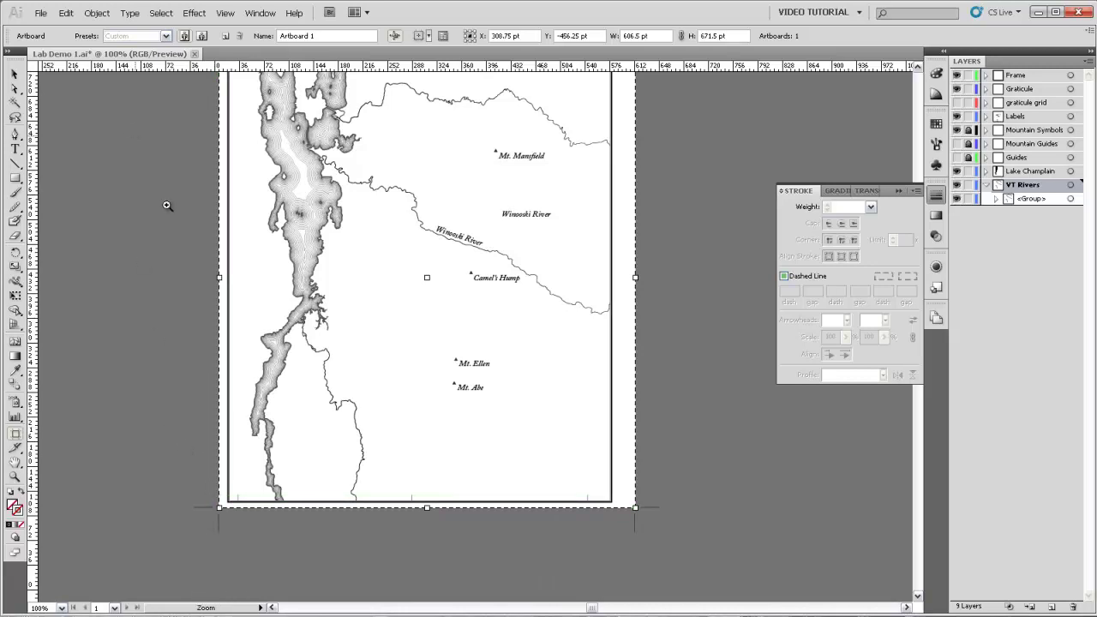
{"action": "left_click_drag", "start_coordinate": [189, 448], "coordinate": [303, 542]}
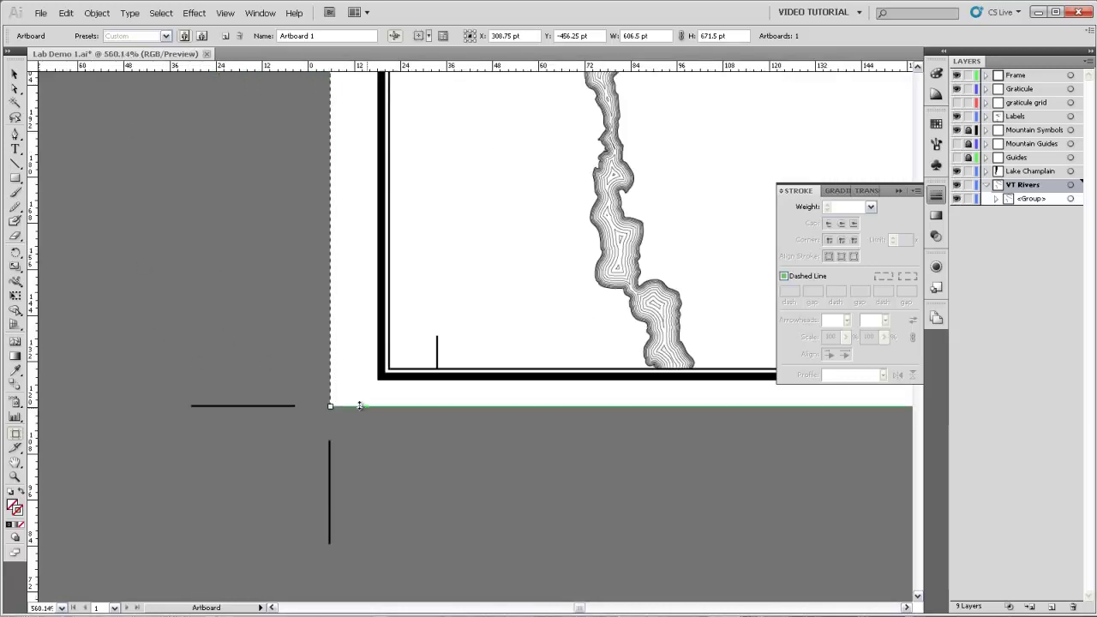
{"action": "left_click_drag", "start_coordinate": [331, 411], "coordinate": [377, 387]}
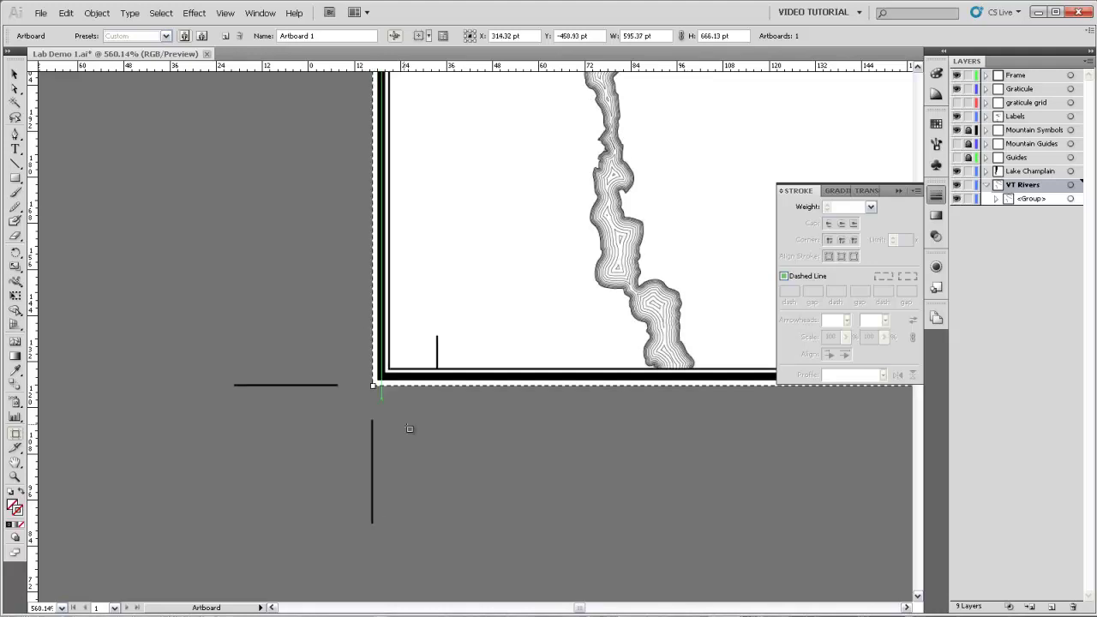
- Snap the artboard's top-right corner to the frame's top-right corner
{"action": "left_click", "coordinate": [475, 364], "text": "ctrl+alt"}
{"action": "left_click", "coordinate": [475, 363], "text": "ctrl+alt"}
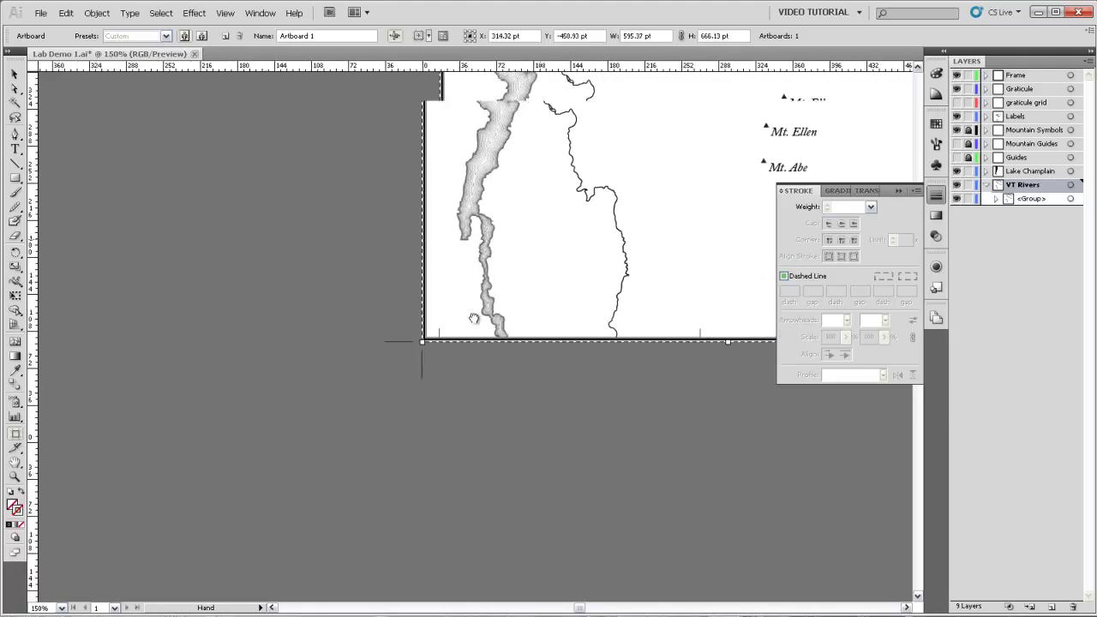
{"action": "left_click_drag", "start_coordinate": [600, 128], "coordinate": [368, 394]}
{"action": "left_click_drag", "start_coordinate": [742, 68], "coordinate": [551, 258]}
{"action": "left_click_drag", "start_coordinate": [540, 202], "coordinate": [639, 282]}
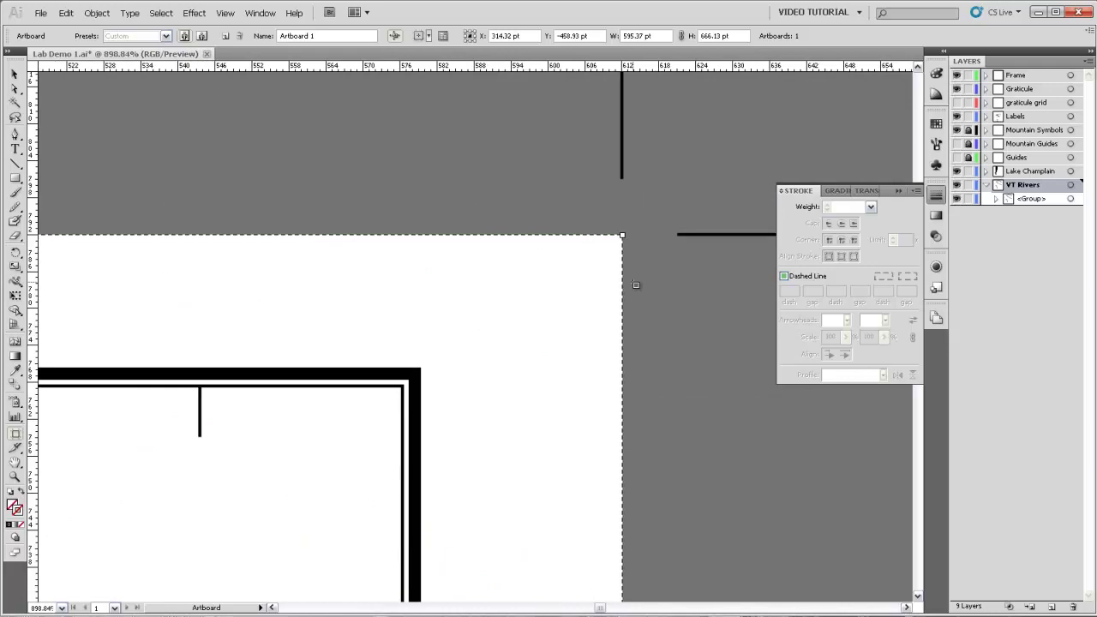
{"action": "left_click_drag", "start_coordinate": [618, 236], "coordinate": [428, 360]}
- Exit artboard editing and review the 563.89 × 645.9 pt artboard at 100%, centred in the window
{"action": "left_click", "coordinate": [360, 408], "text": "ctrl+alt"}
{"action": "left_click", "coordinate": [360, 409], "text": "ctrl+alt"}
{"action": "left_click", "coordinate": [360, 408], "text": "ctrl+alt"}
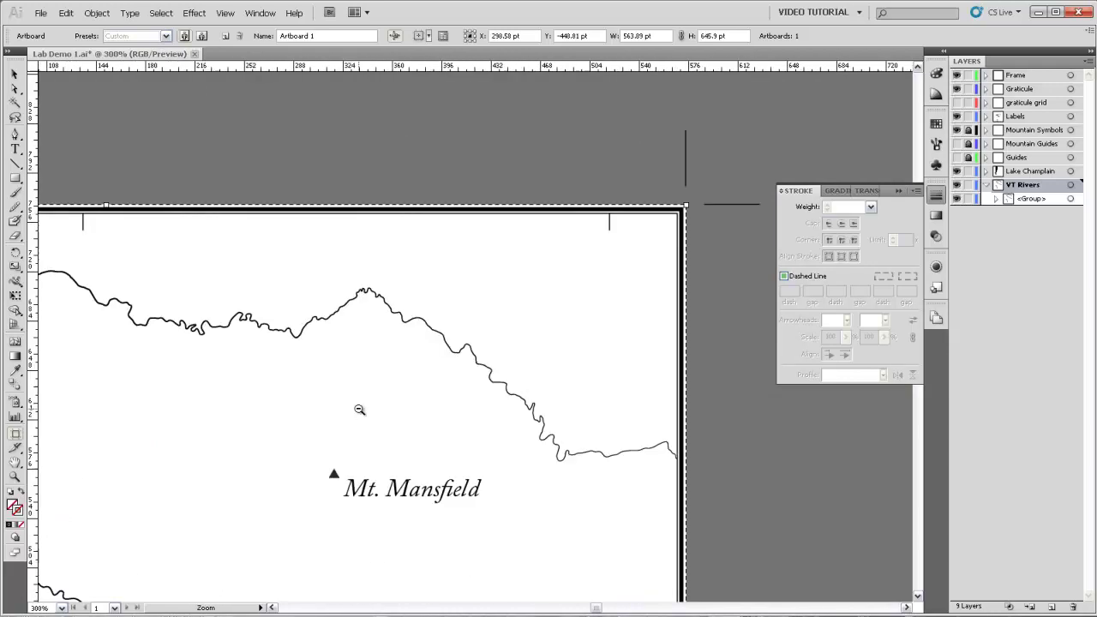
{"action": "left_click", "coordinate": [359, 410], "text": "ctrl+alt"}
{"action": "left_click", "coordinate": [359, 408], "text": "ctrl+alt"}
{"action": "key", "text": "v"}
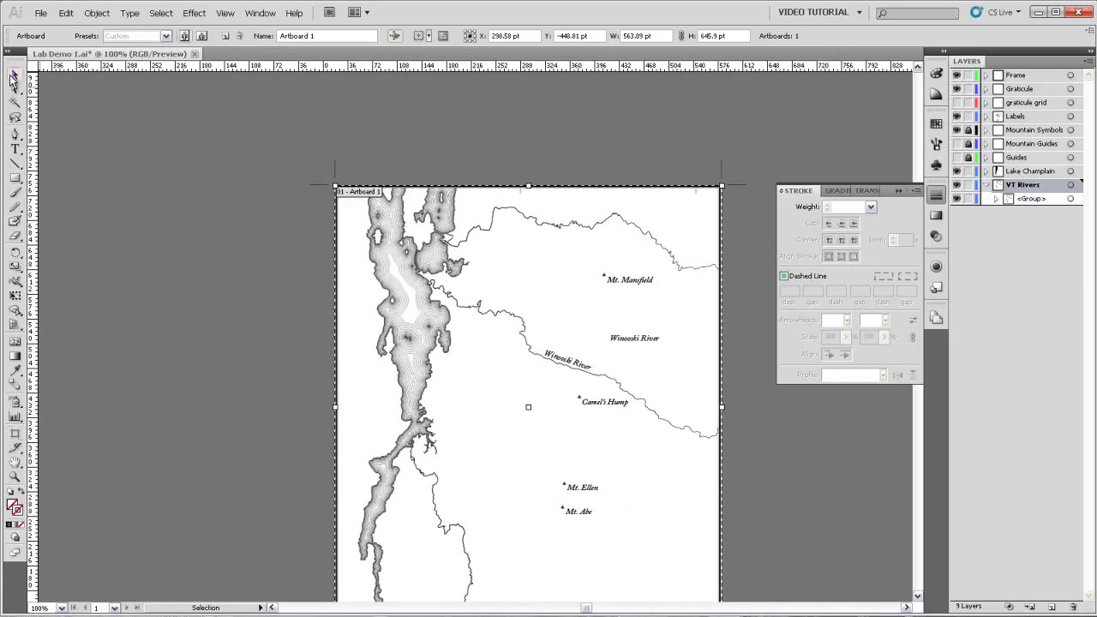
{"action": "left_click", "coordinate": [481, 385], "text": "ctrl+alt"}
{"action": "left_click", "coordinate": [471, 384], "text": "ctrl"}
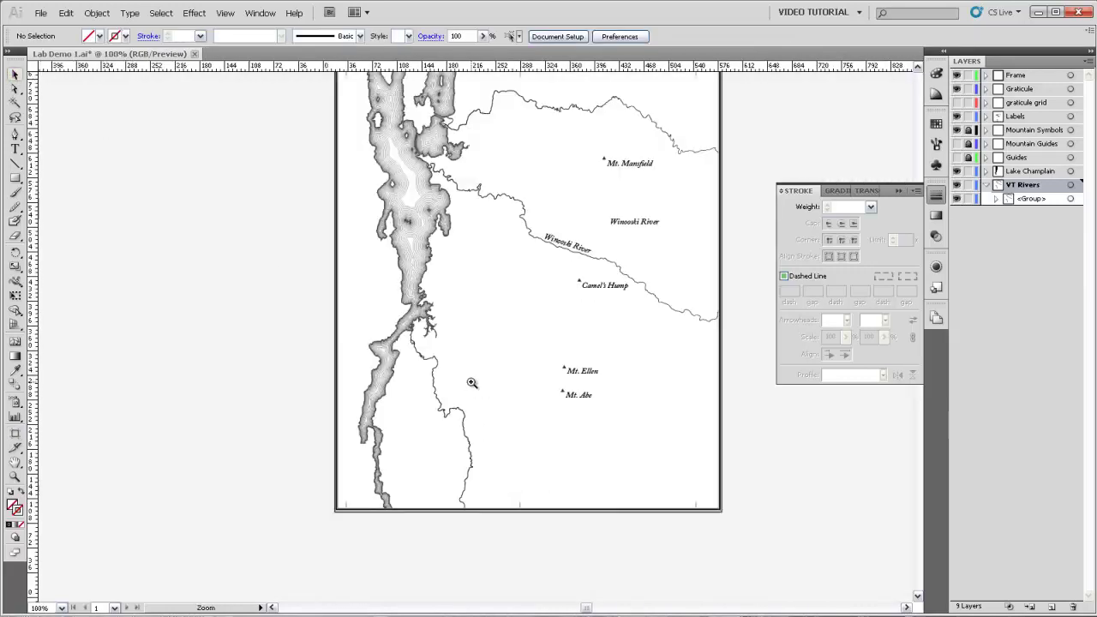
{"action": "left_click_drag", "start_coordinate": [410, 425], "coordinate": [373, 493]}
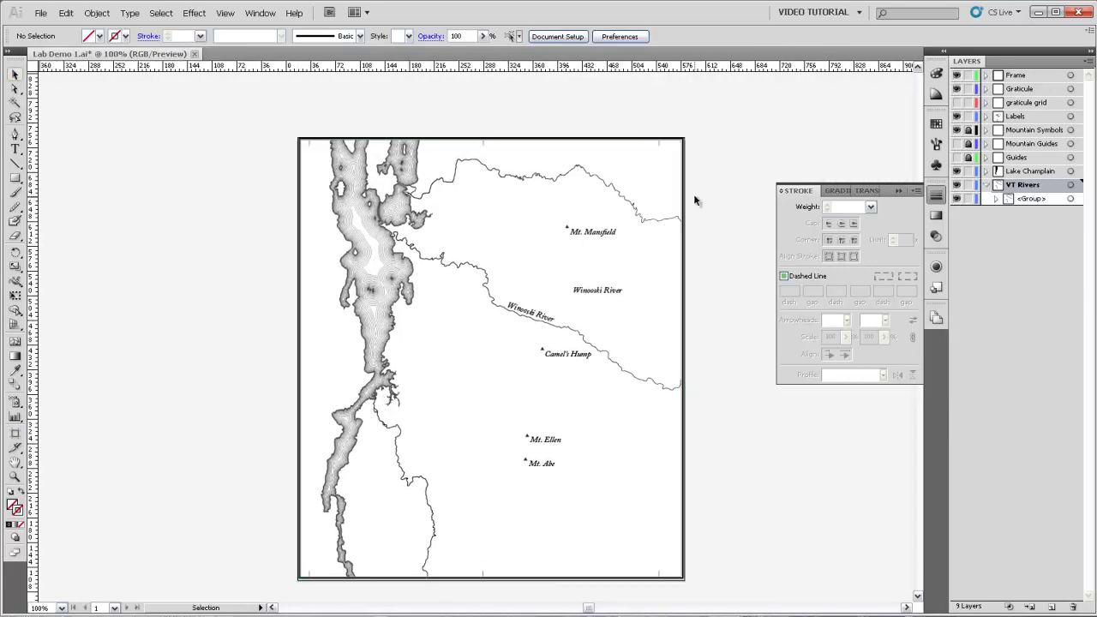